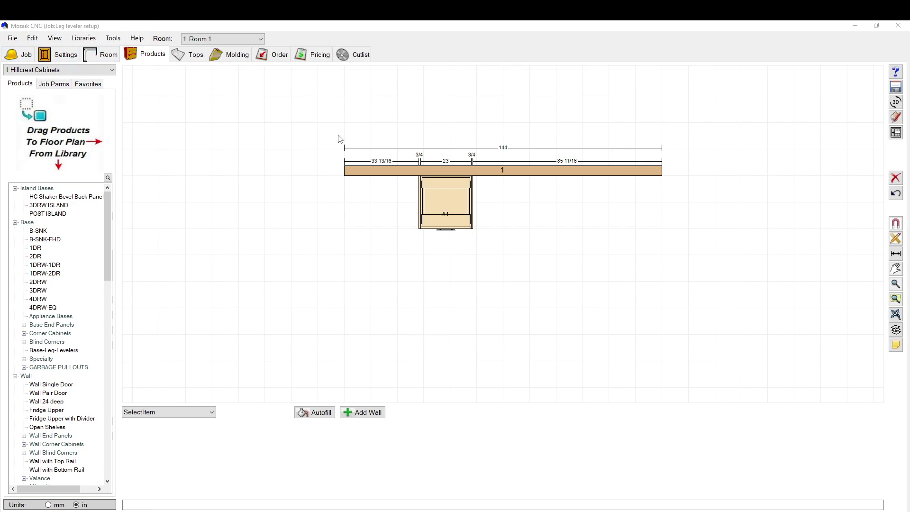
# - Select cabinet #1, the 2DRW base on the 144 wall, to show its properties and position
pyautogui.click(465, 201)
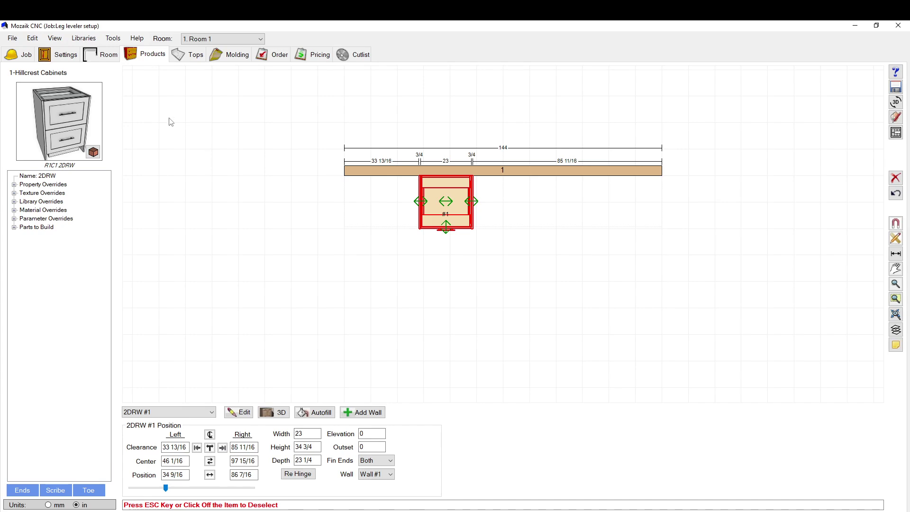
pyautogui.click(32, 38)
pyautogui.click(61, 112)
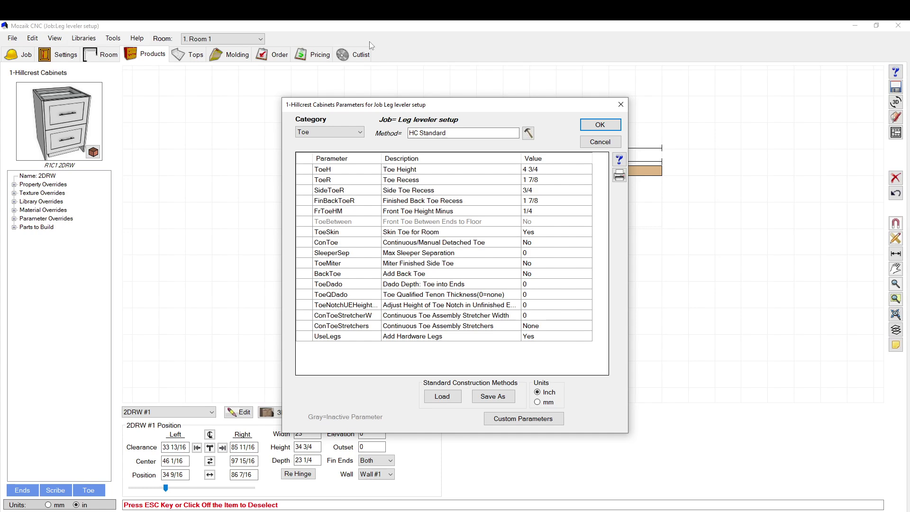
pyautogui.click(306, 337)
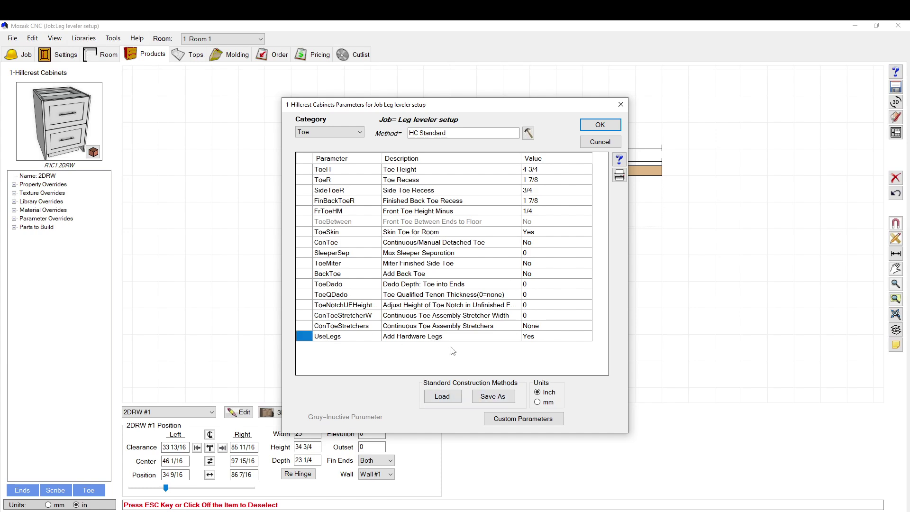
pyautogui.click(528, 337)
pyautogui.click(528, 338)
pyautogui.click(605, 127)
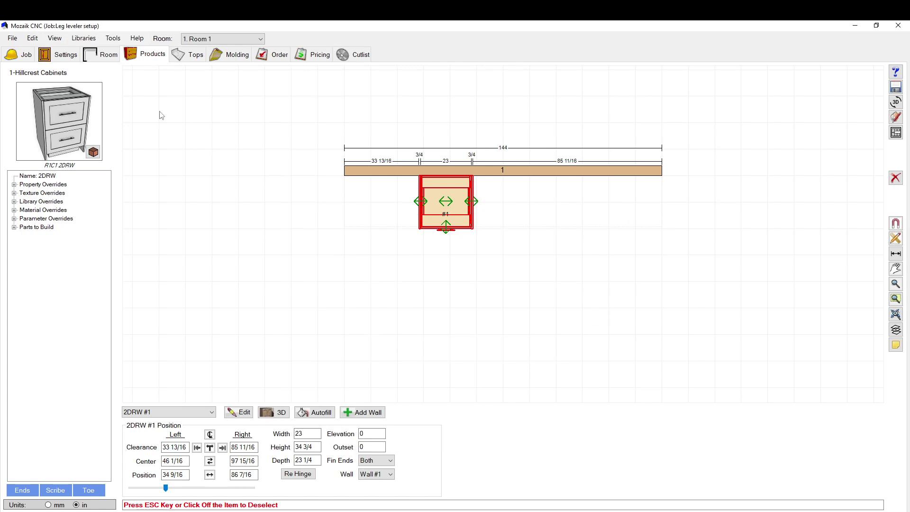
# - In the job's Misc settings, switch Legs to None, then back to Richelieu Popup Leg, and check the templates list
pyautogui.click(66, 55)
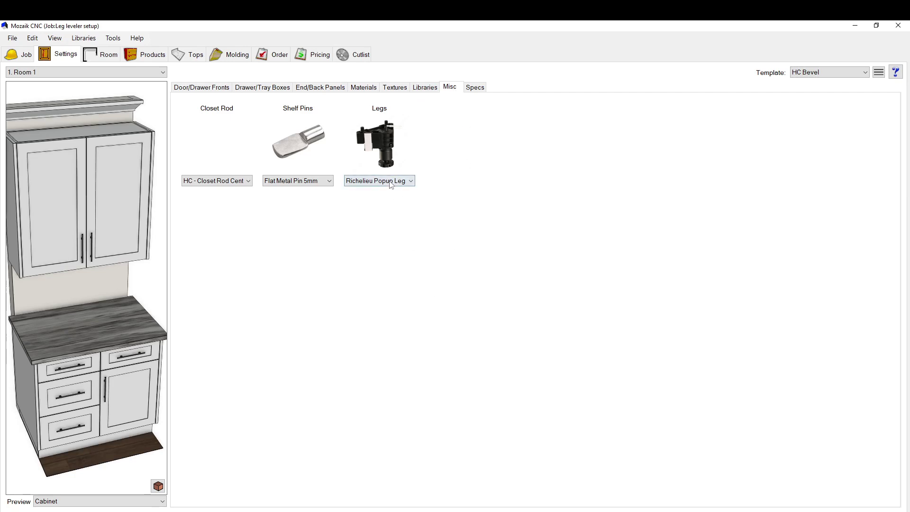
pyautogui.click(413, 180)
pyautogui.click(377, 191)
pyautogui.click(411, 181)
pyautogui.click(379, 217)
pyautogui.click(879, 72)
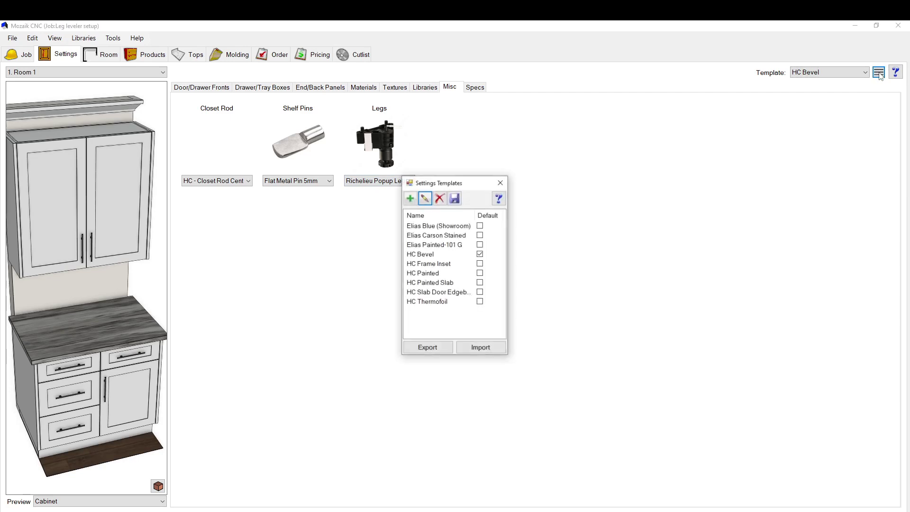
pyautogui.click(501, 183)
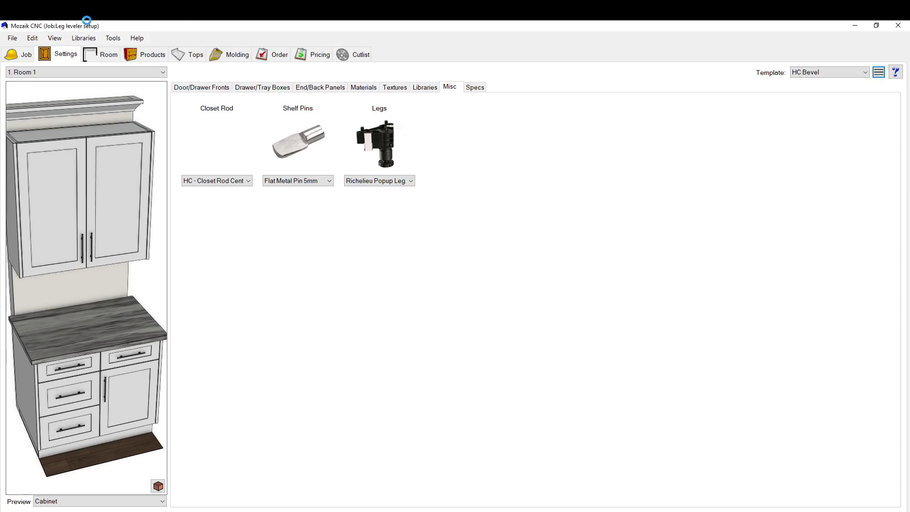
pyautogui.click(113, 38)
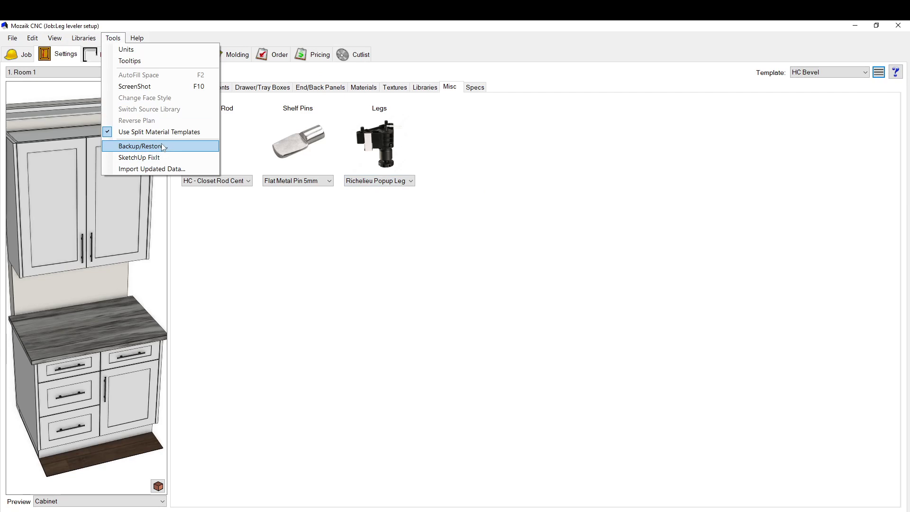
pyautogui.click(160, 169)
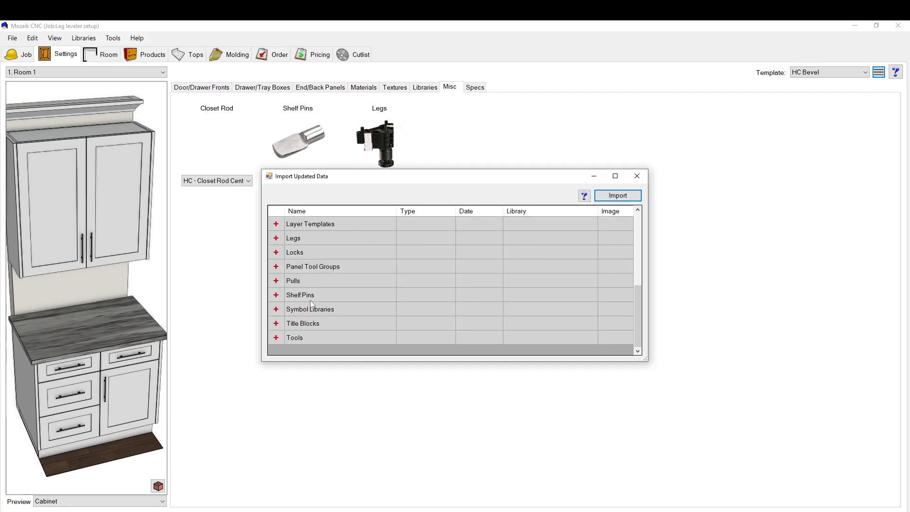
pyautogui.click(276, 238)
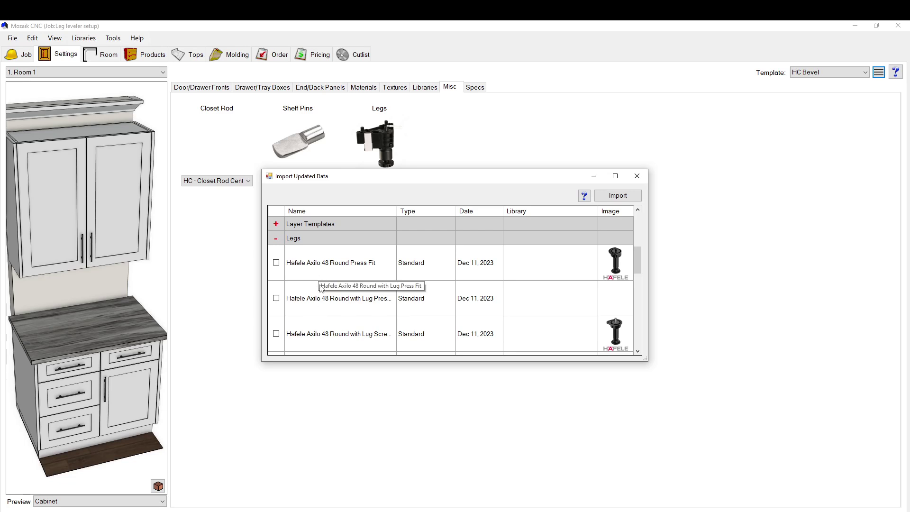
pyautogui.scroll(-1, 462, 262)
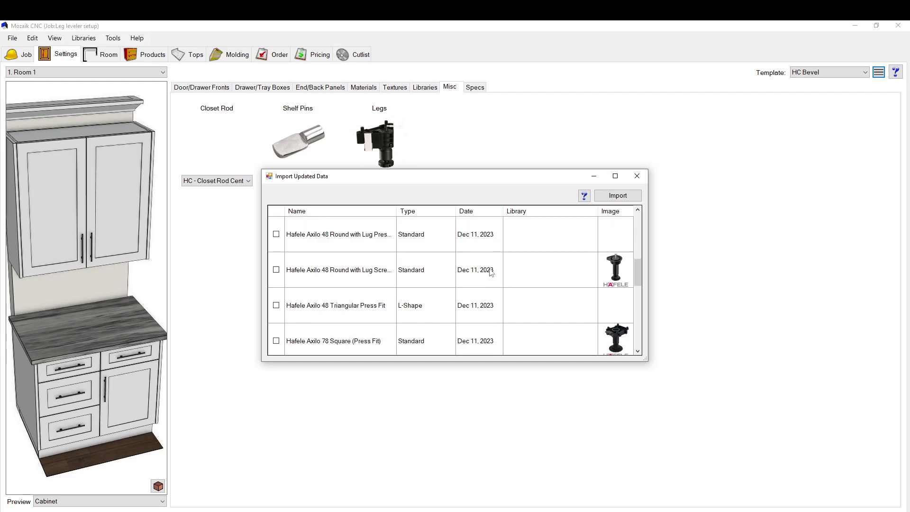
pyautogui.scroll(-2, 522, 265)
pyautogui.click(276, 235)
pyautogui.click(277, 234)
pyautogui.click(276, 269)
pyautogui.click(277, 304)
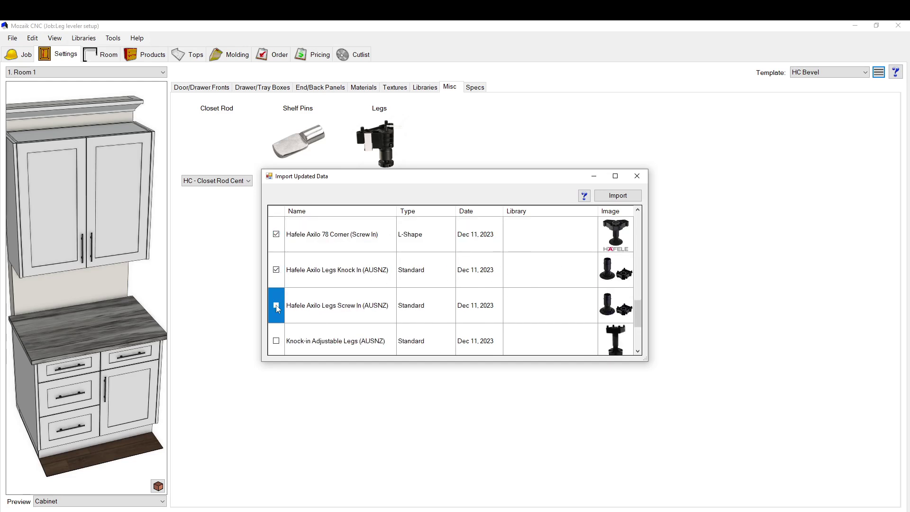
pyautogui.click(276, 341)
pyautogui.scroll(1, 317, 332)
pyautogui.scroll(-2, 332, 313)
pyautogui.scroll(2, 339, 308)
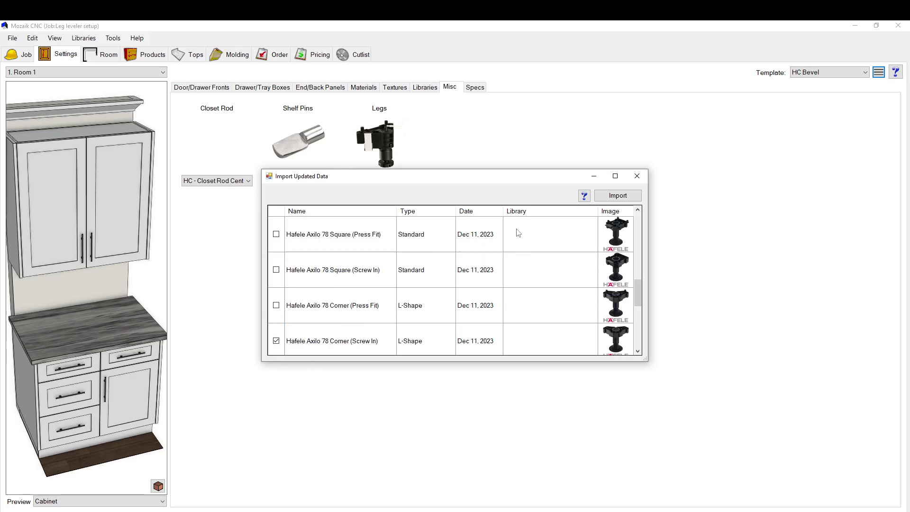
pyautogui.click(638, 176)
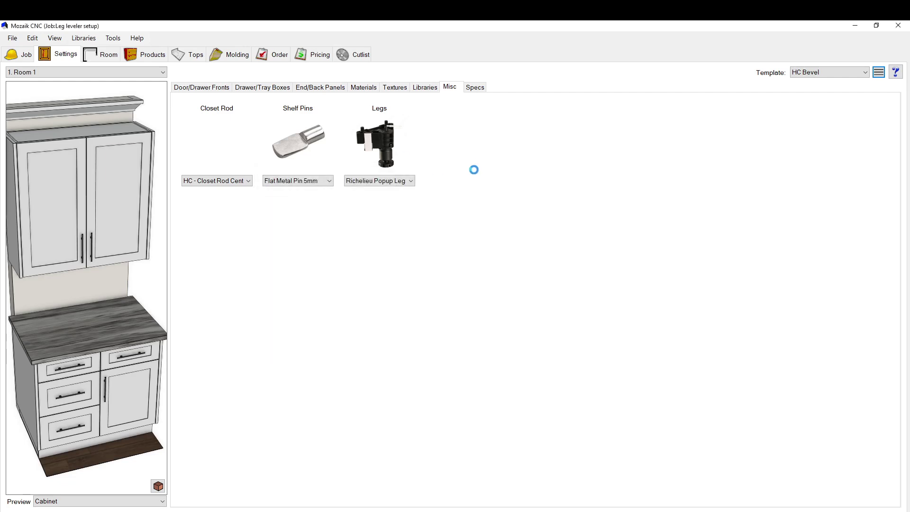
pyautogui.click(405, 183)
pyautogui.click(563, 319)
pyautogui.click(219, 510)
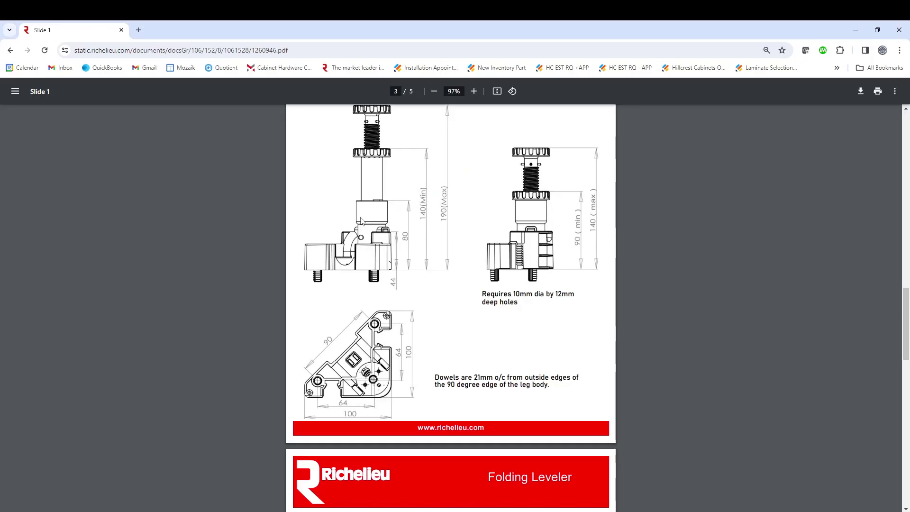
pyautogui.scroll(15, 485, 302)
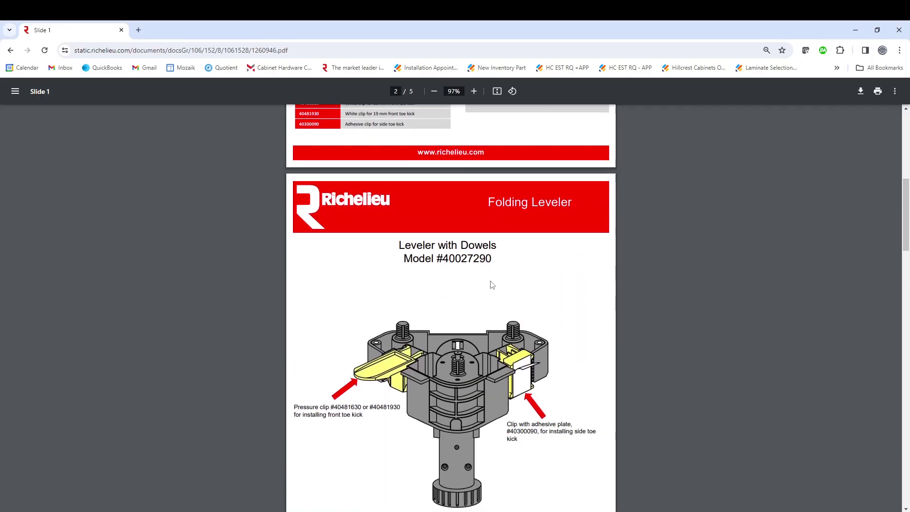
pyautogui.scroll(-2, 466, 332)
pyautogui.scroll(-9, 464, 239)
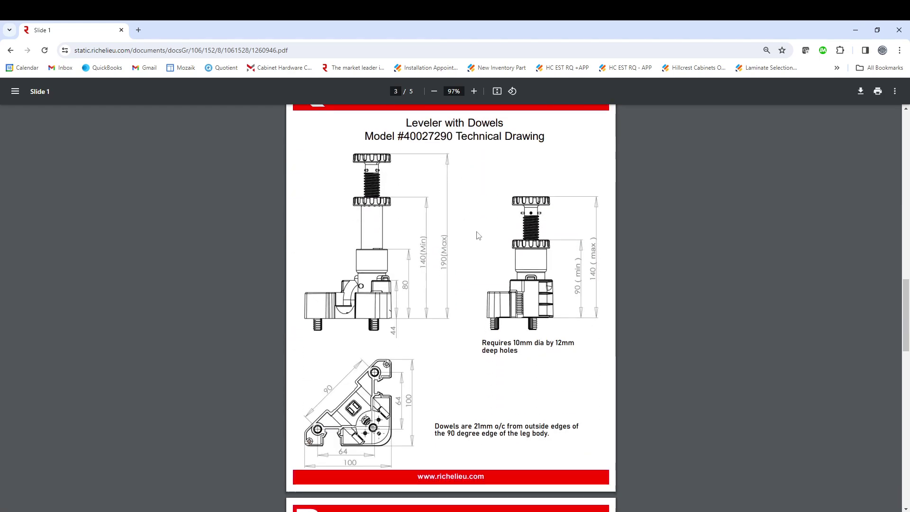
pyautogui.click(855, 31)
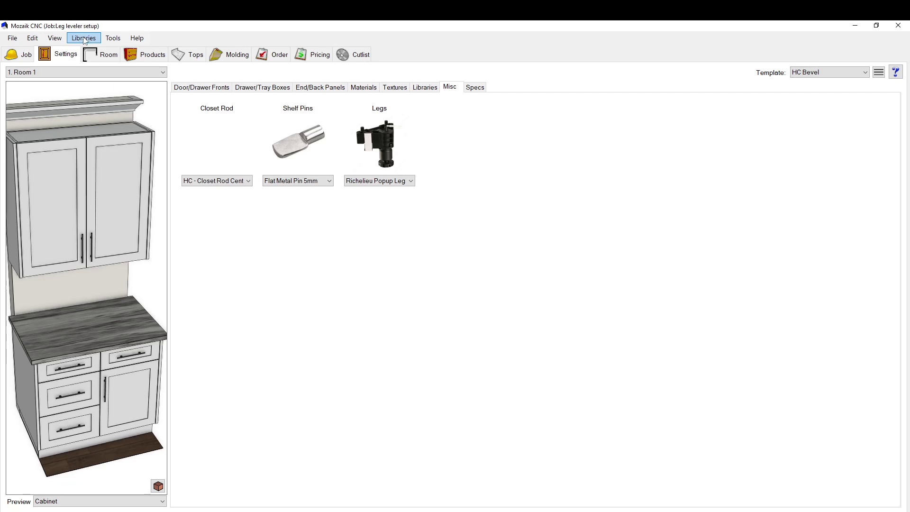
# - Open the Hardware Library's Legs definitions and show Richelieu Popup Legs with its cost and markup
pyautogui.click(151, 54)
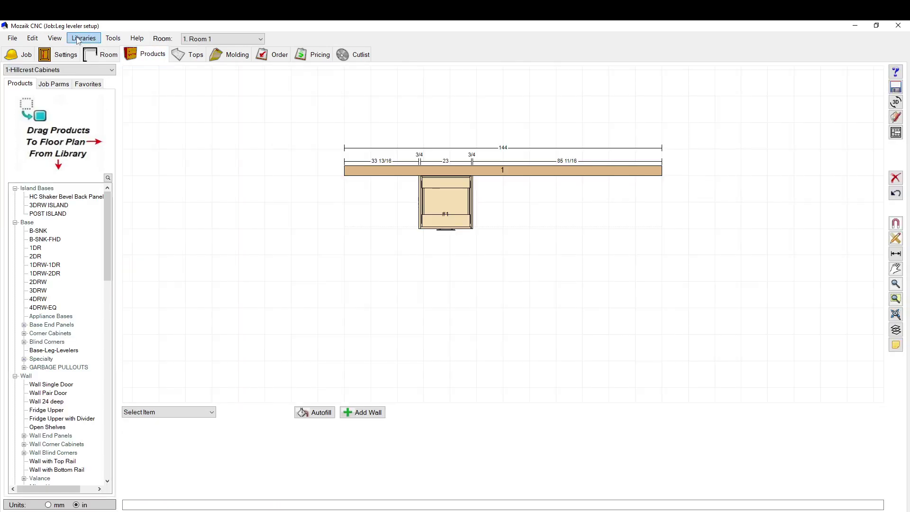
pyautogui.click(79, 39)
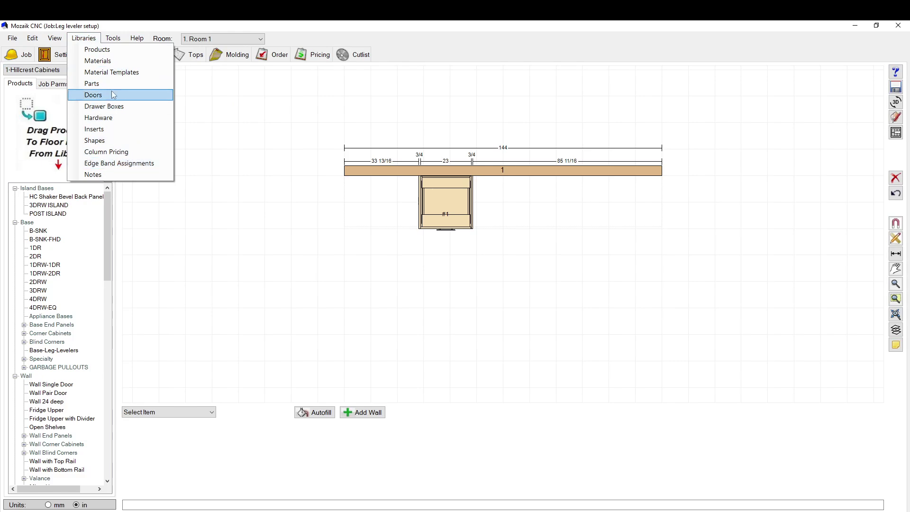
pyautogui.click(102, 118)
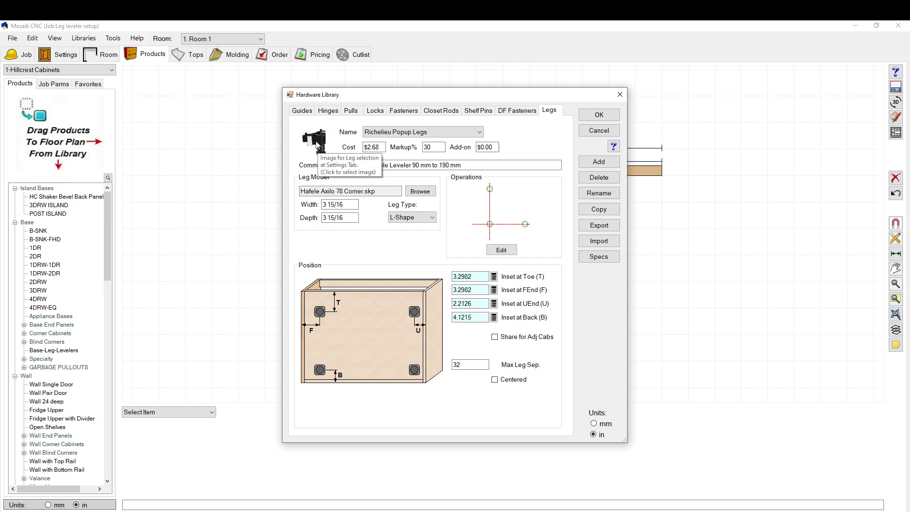
pyautogui.click(453, 133)
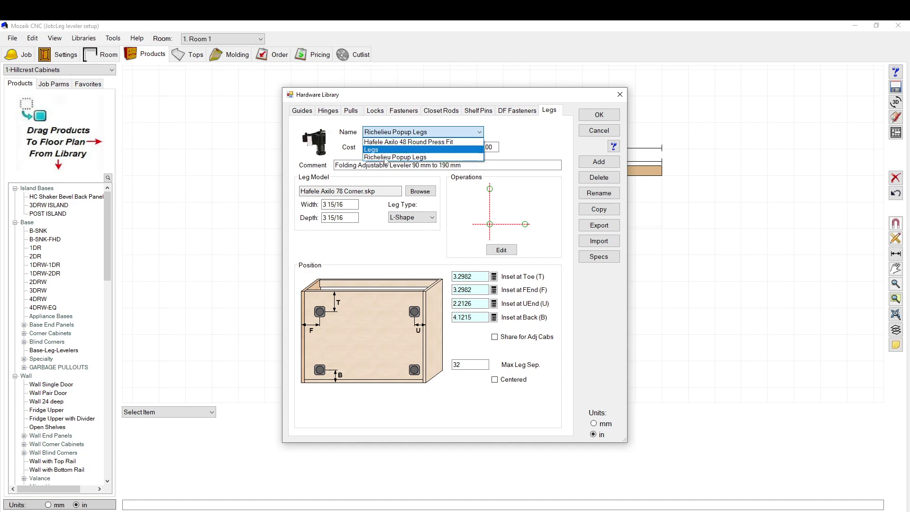
pyautogui.click(395, 157)
pyautogui.press('Tab')
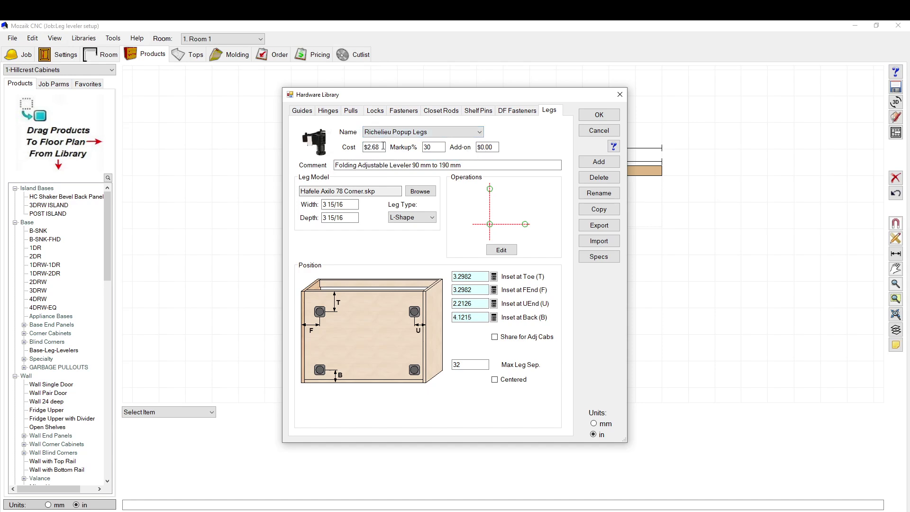
pyautogui.press('Tab')
pyautogui.press('Tab')
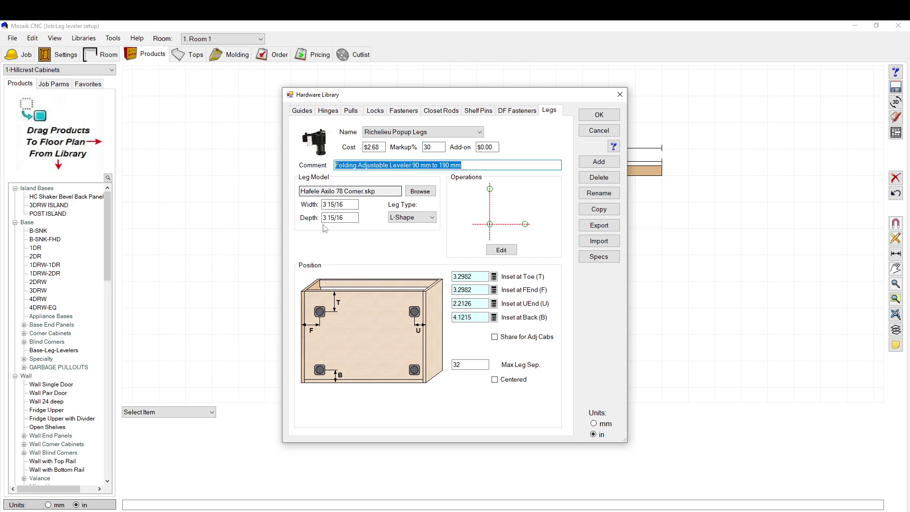
# - Inspect the leg model file name and show leg dimensions in millimetres
pyautogui.click(311, 191)
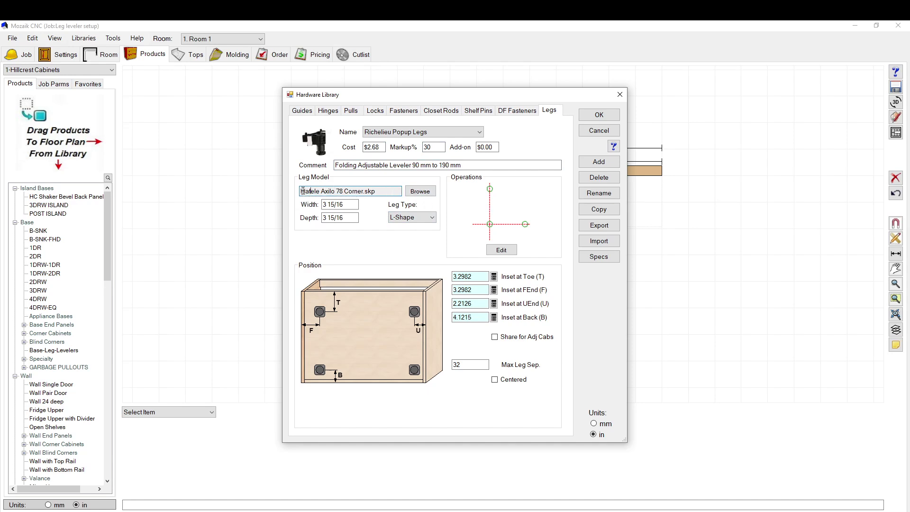
pyautogui.moveTo(301, 191); pyautogui.dragTo(401, 190)
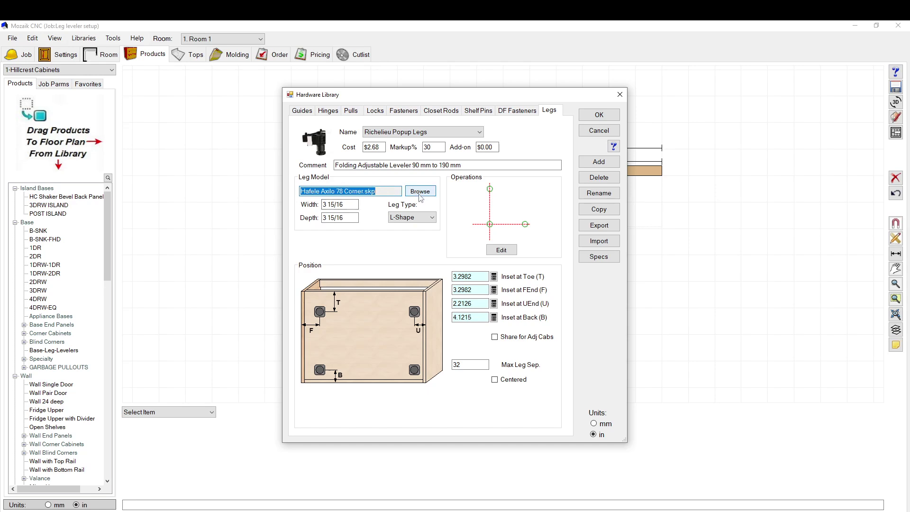
pyautogui.click(385, 193)
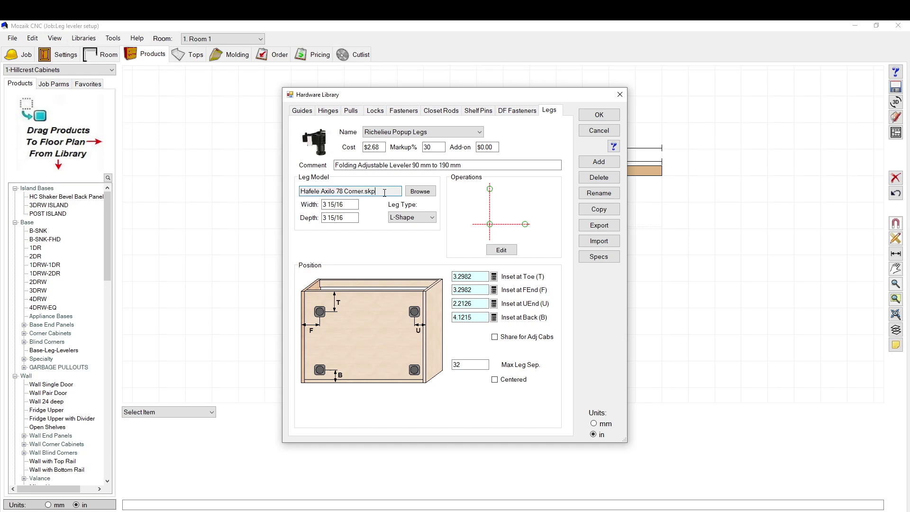
pyautogui.click(594, 424)
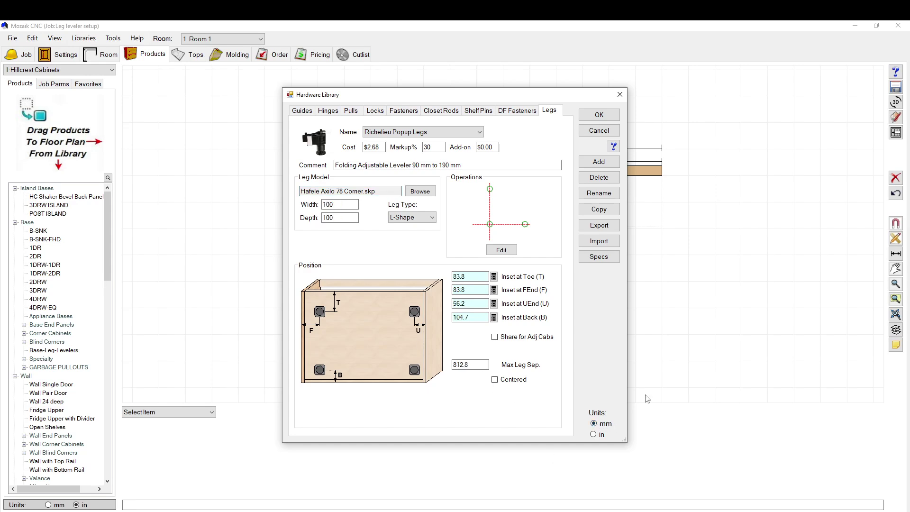
pyautogui.click(336, 218)
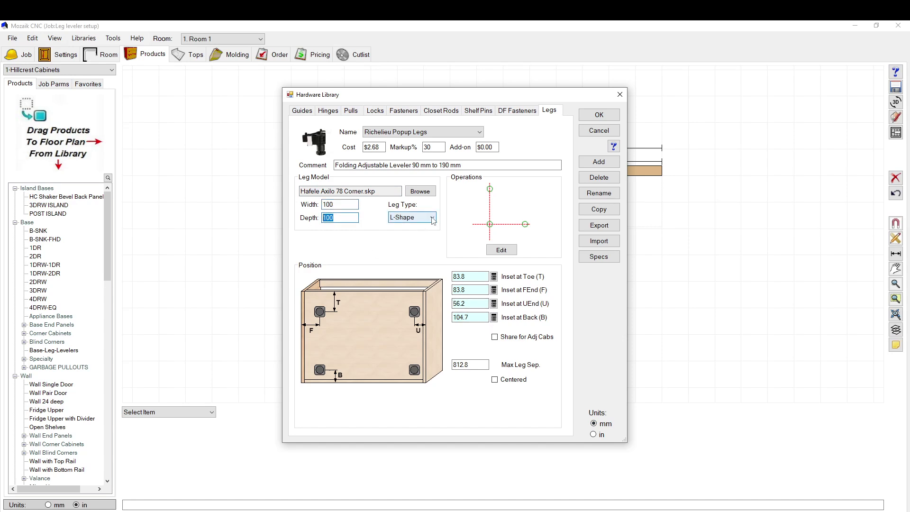
# - Compare with the Hafele Axilo 48 Round Press Fit leg, then keep Richelieu Popup Legs as L-Shape
pyautogui.click(422, 131)
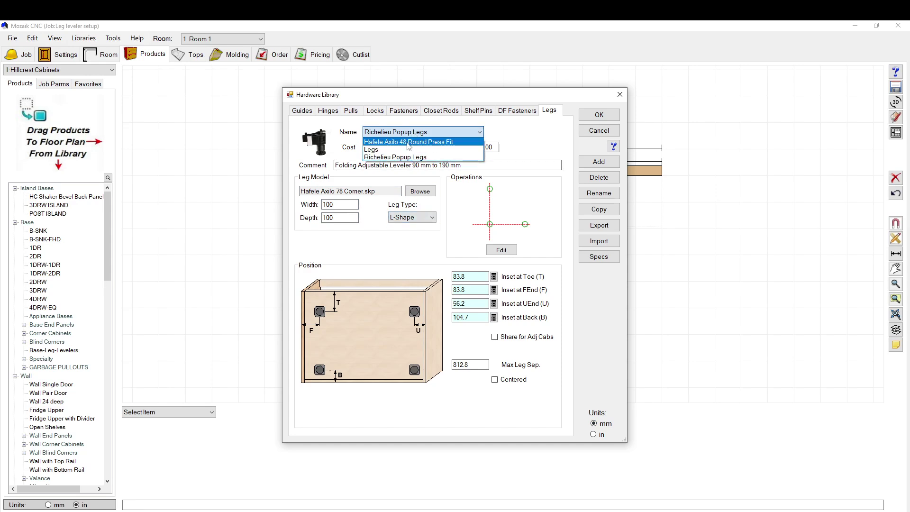
pyautogui.click(403, 149)
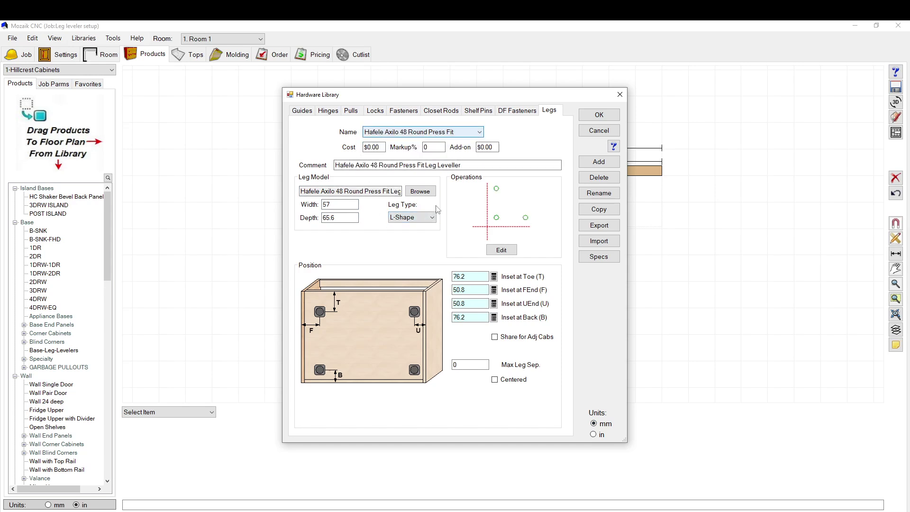
pyautogui.click(390, 132)
pyautogui.click(387, 156)
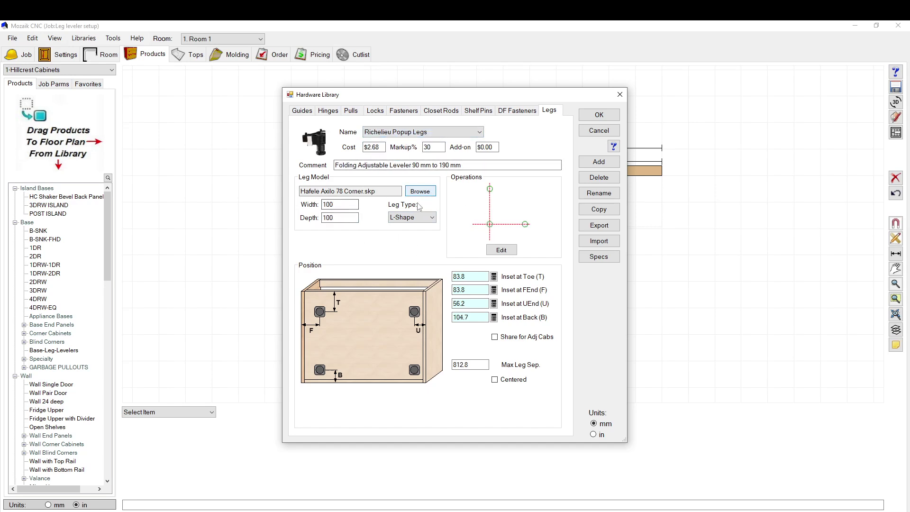
pyautogui.click(415, 217)
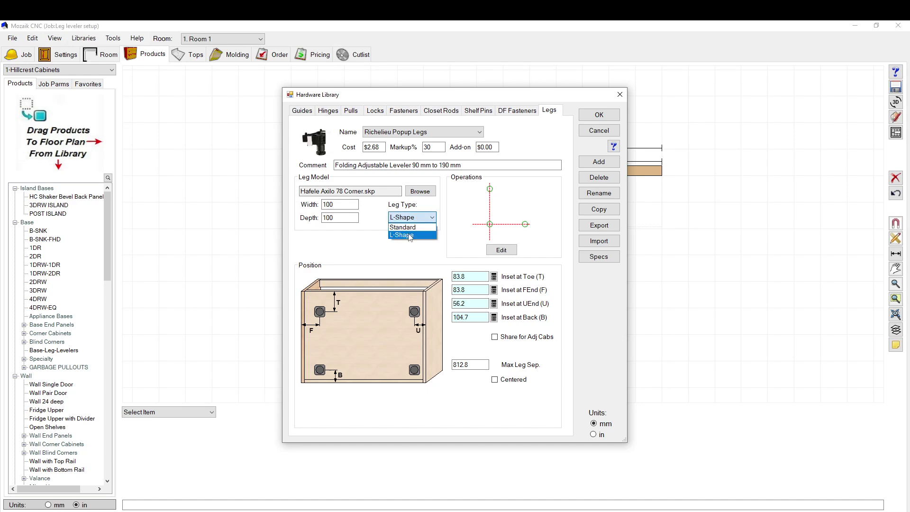
pyautogui.click(411, 236)
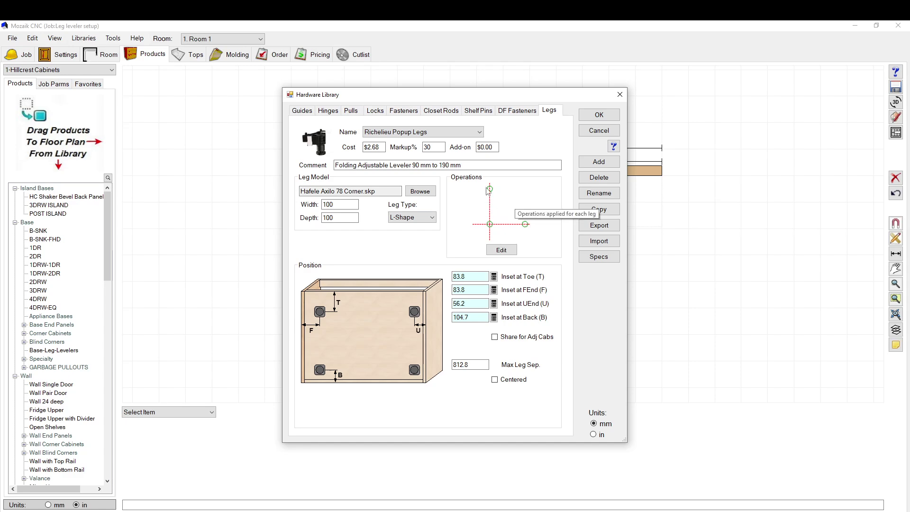
pyautogui.click(501, 250)
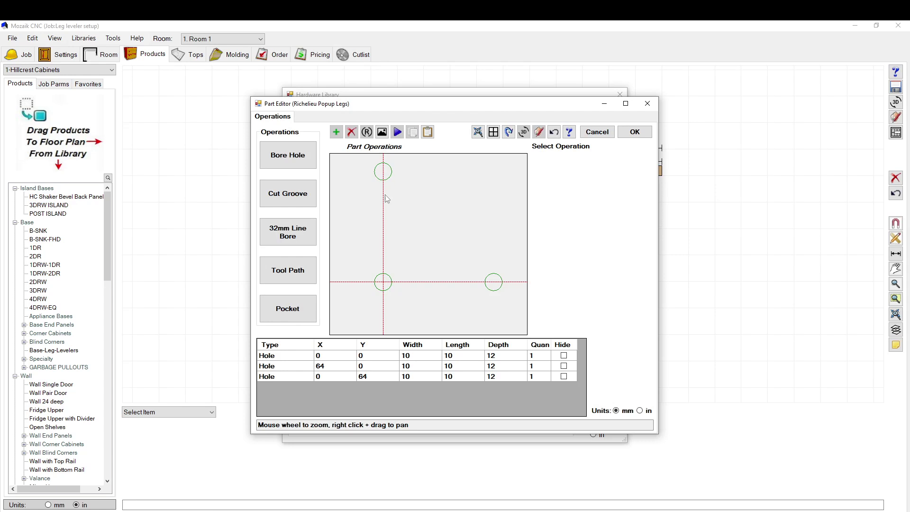
pyautogui.scroll(-8, 449, 218)
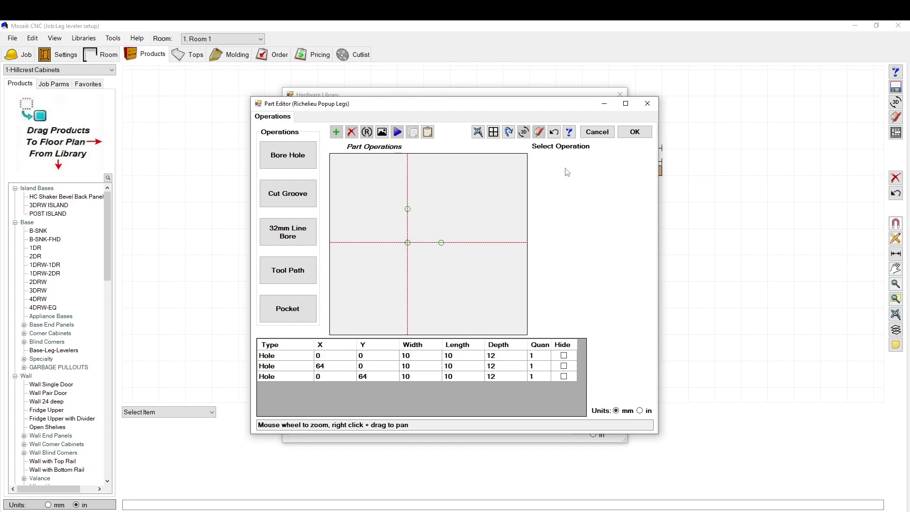
pyautogui.scroll(1, 420, 263)
pyautogui.scroll(1, 422, 217)
pyautogui.moveTo(382, 181); pyautogui.dragTo(486, 295)
pyautogui.hotkey('alt', 'Tab')
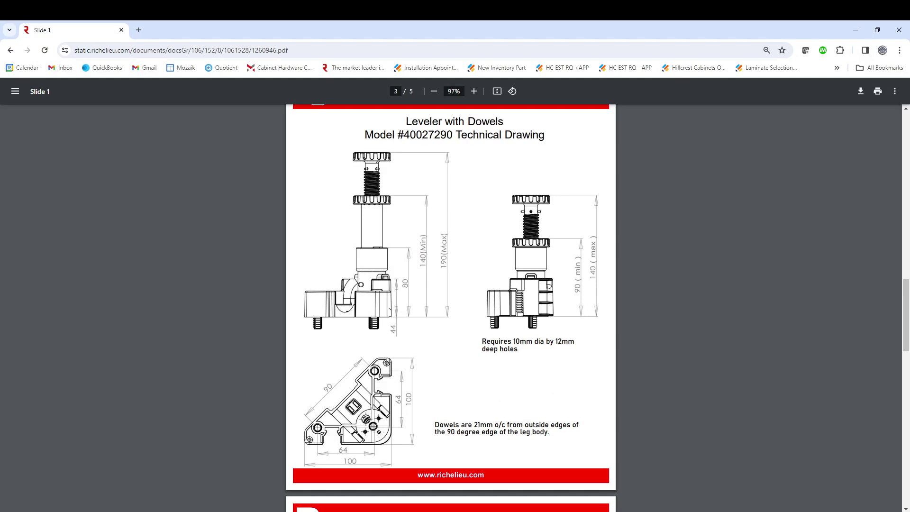
pyautogui.moveTo(336, 511)
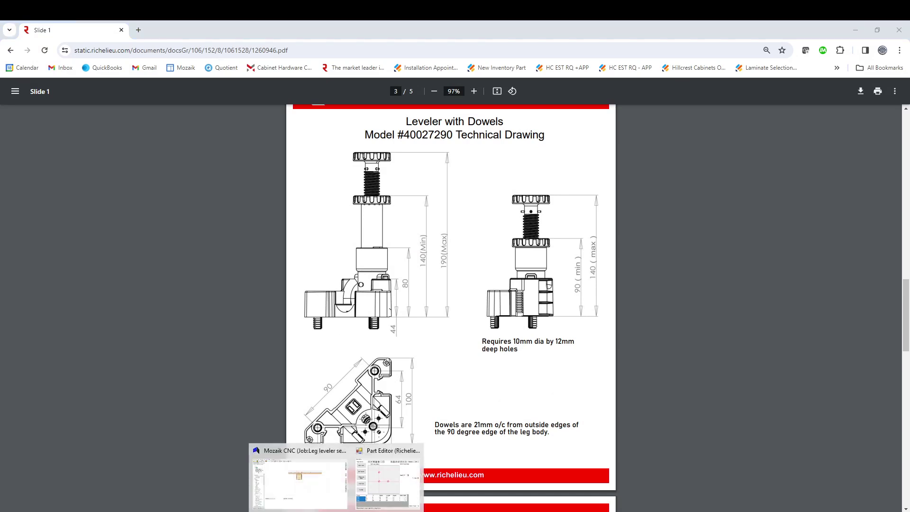
pyautogui.click(392, 475)
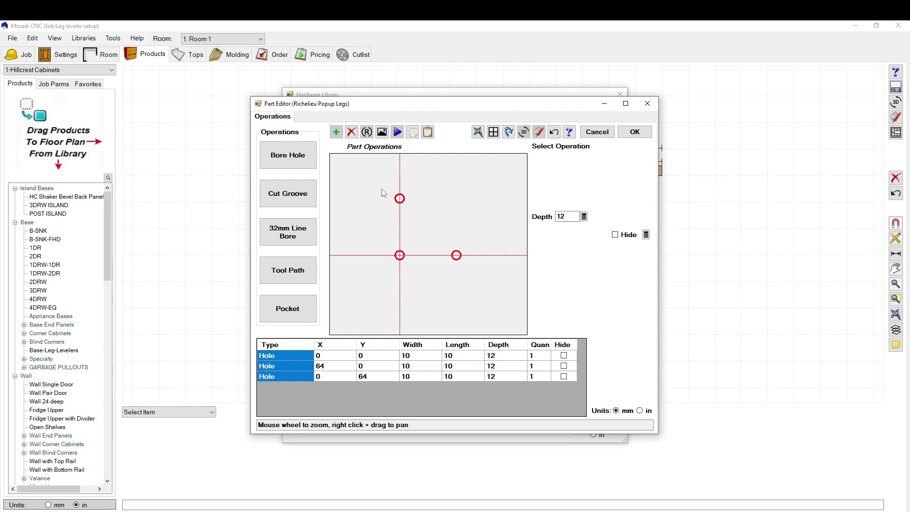
pyautogui.moveTo(374, 186); pyautogui.dragTo(430, 212)
pyautogui.click(429, 212)
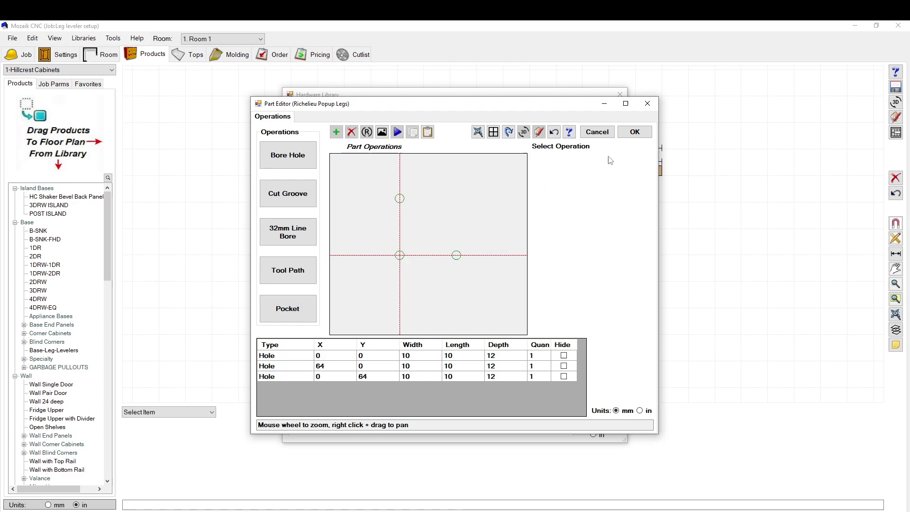
pyautogui.click(635, 132)
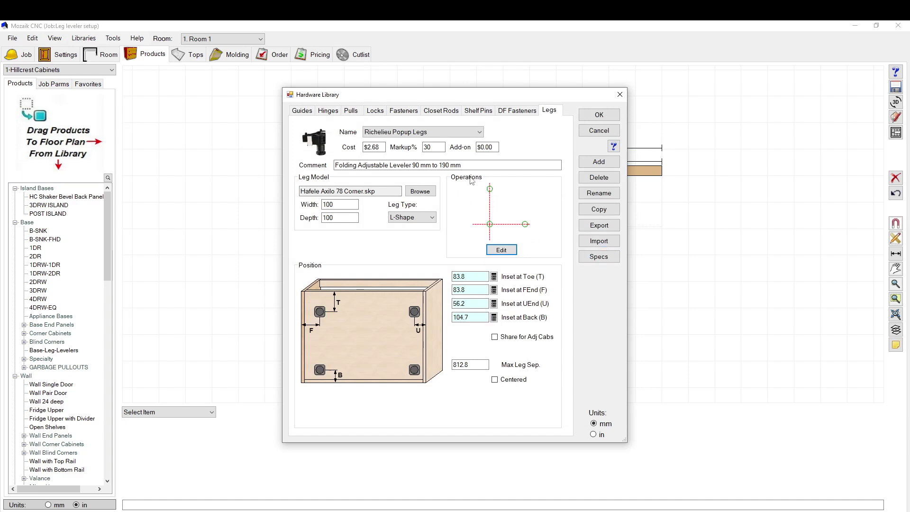
pyautogui.click(502, 250)
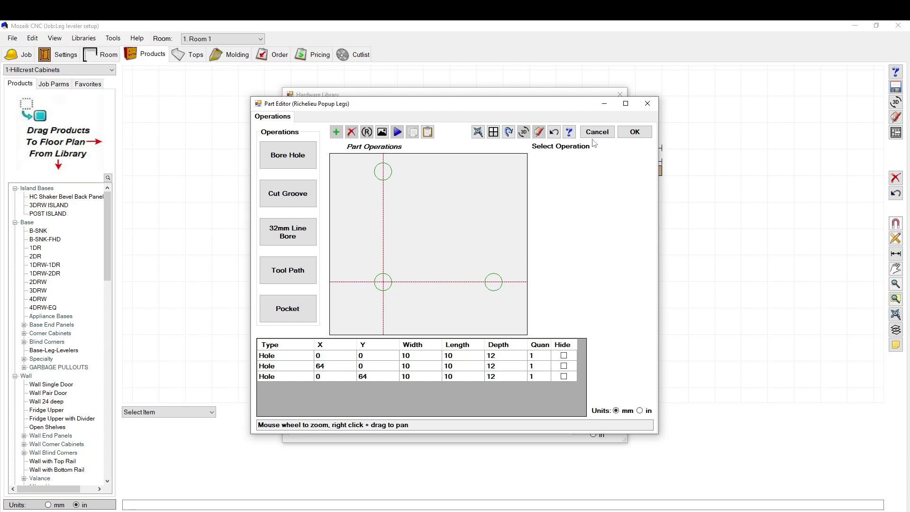
pyautogui.click(636, 133)
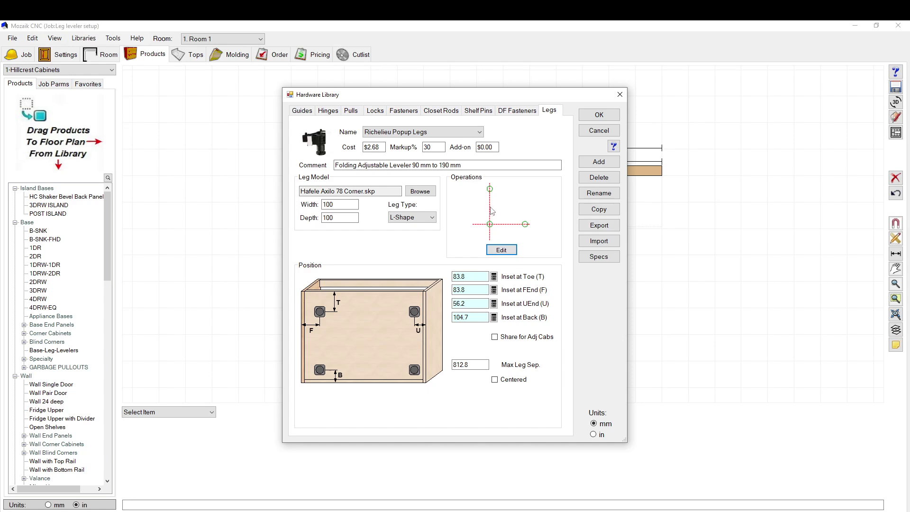
# - Switch to the Richelieu leveler PDF in Chrome and zoom to about 221% on the leg-body drawing
pyautogui.hotkey('alt', 'Tab')
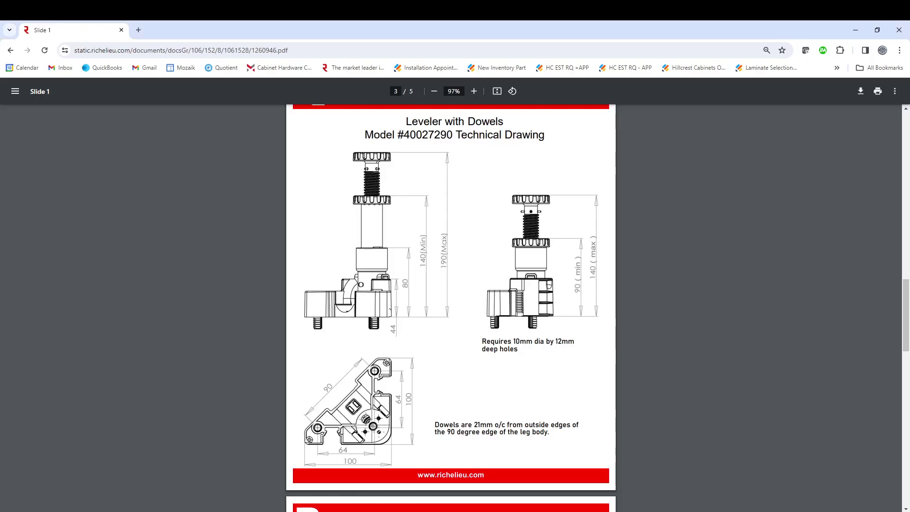
pyautogui.scroll(1, 369, 455)
pyautogui.scroll(-3, 370, 394)
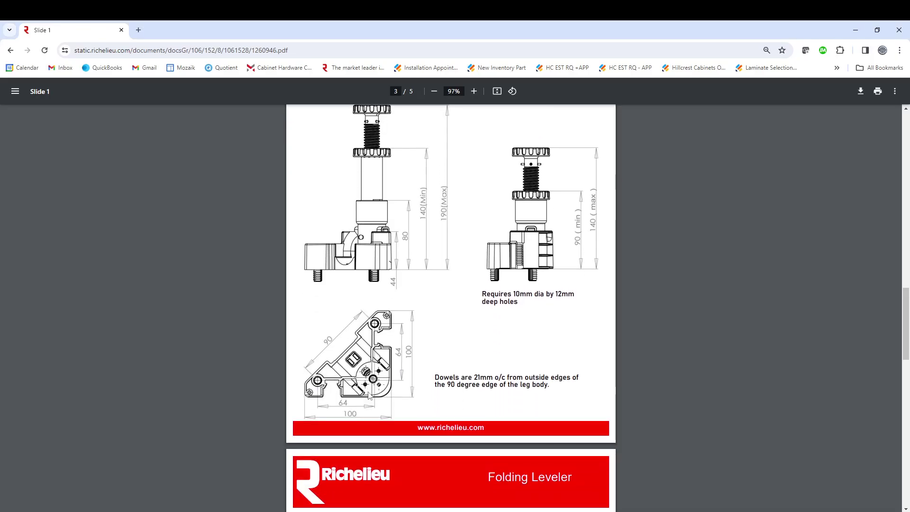
pyautogui.keyDown('ctrl'); pyautogui.scroll(6, 363, 408); pyautogui.keyUp('ctrl')
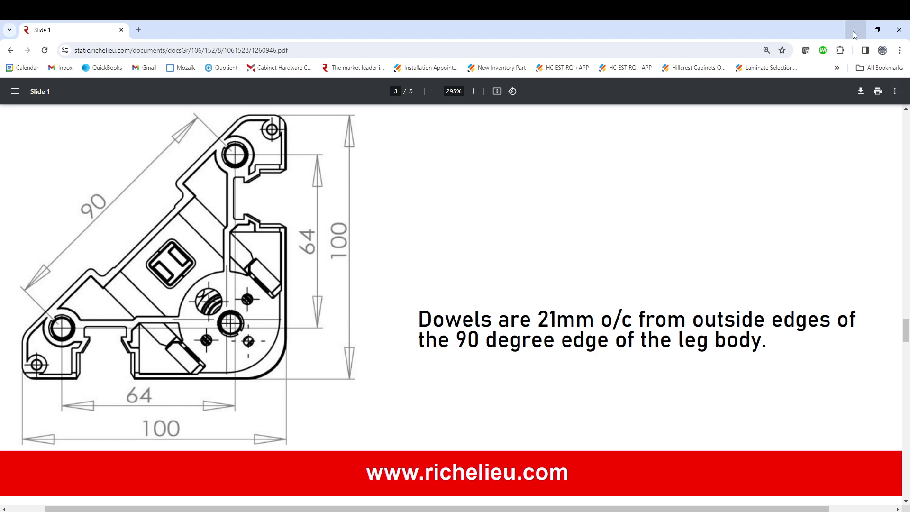
pyautogui.keyDown('ctrl'); pyautogui.scroll(-2, 565, 331); pyautogui.keyUp('ctrl')
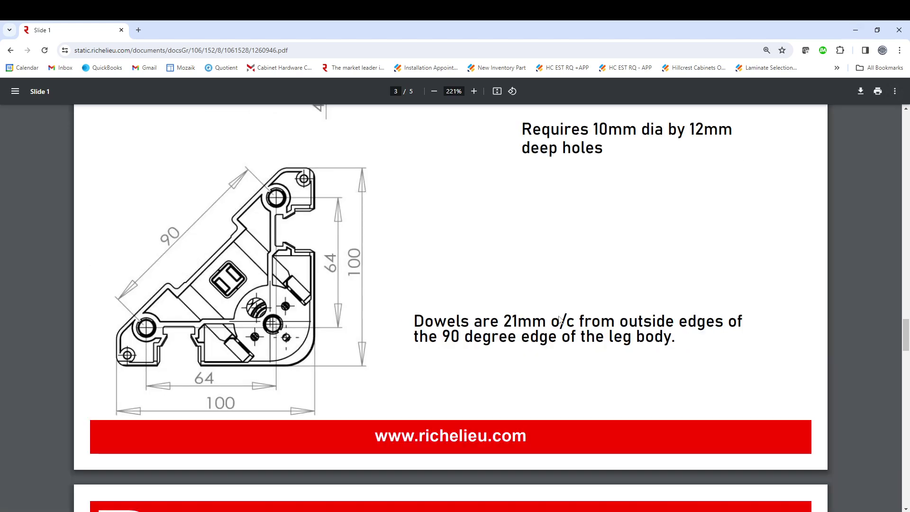
pyautogui.scroll(4, 564, 327)
pyautogui.scroll(-2, 900, 129)
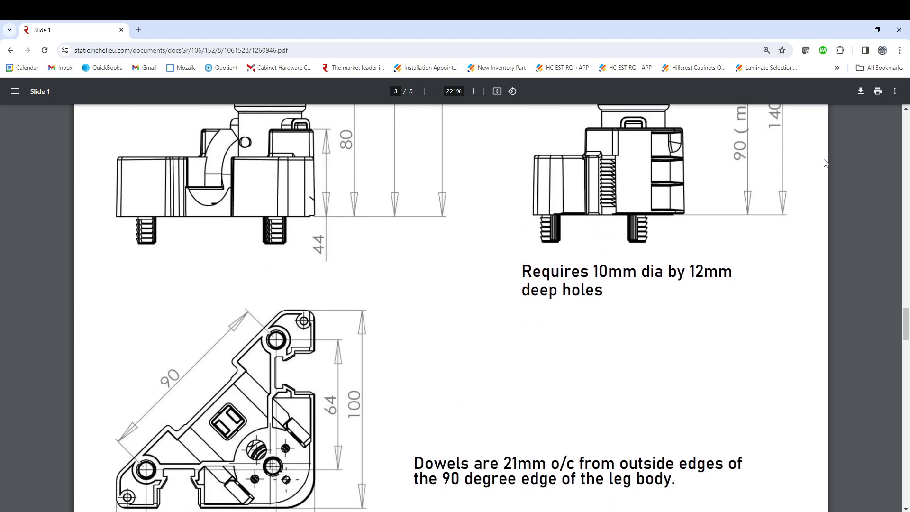
# - Minimize Chrome and put the cursor in the Richelieu Popup Legs Inset at Back field
pyautogui.click(852, 31)
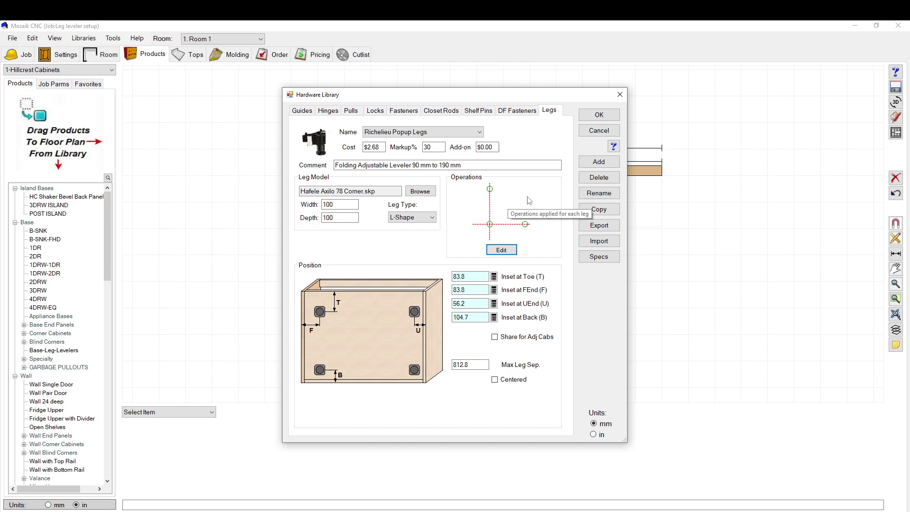
pyautogui.click(470, 323)
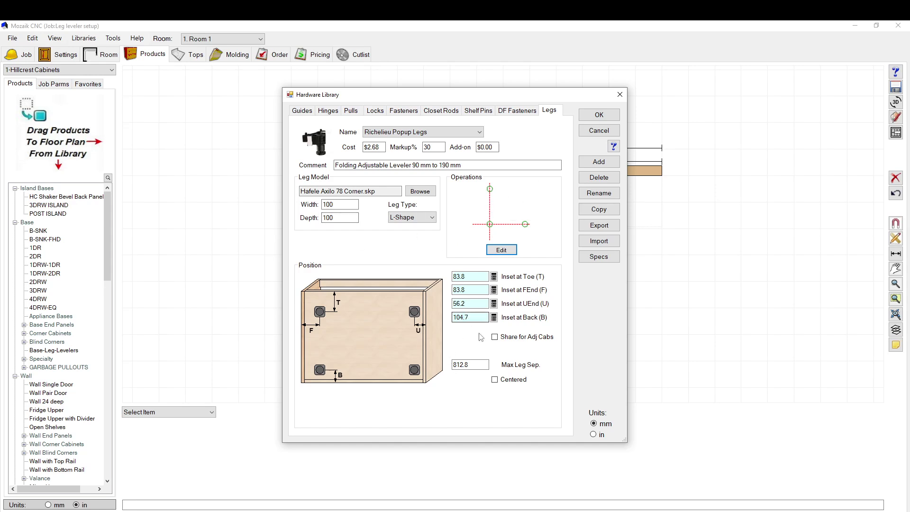
pyautogui.click(493, 277)
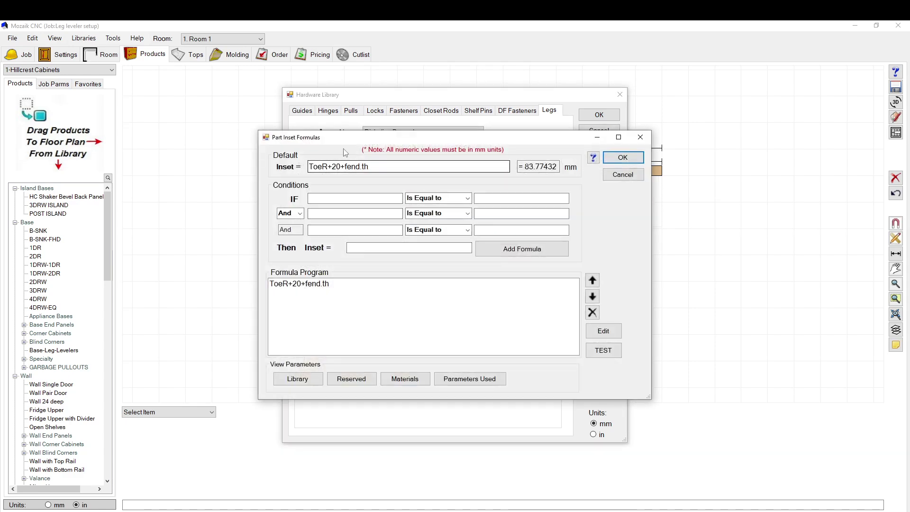
pyautogui.moveTo(389, 141); pyautogui.dragTo(605, 143)
pyautogui.click(527, 167)
pyautogui.click(552, 168)
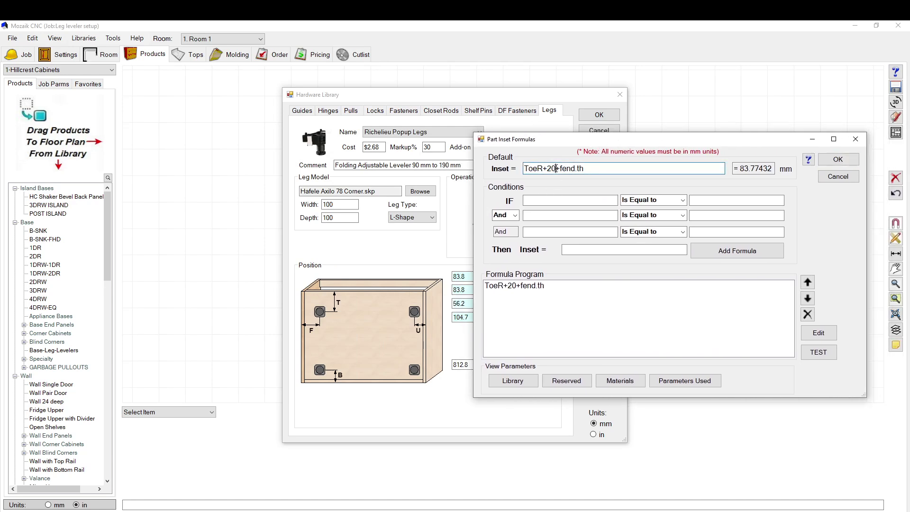
pyautogui.doubleClick(556, 168)
pyautogui.click(556, 168)
pyautogui.moveTo(584, 169); pyautogui.dragTo(574, 168)
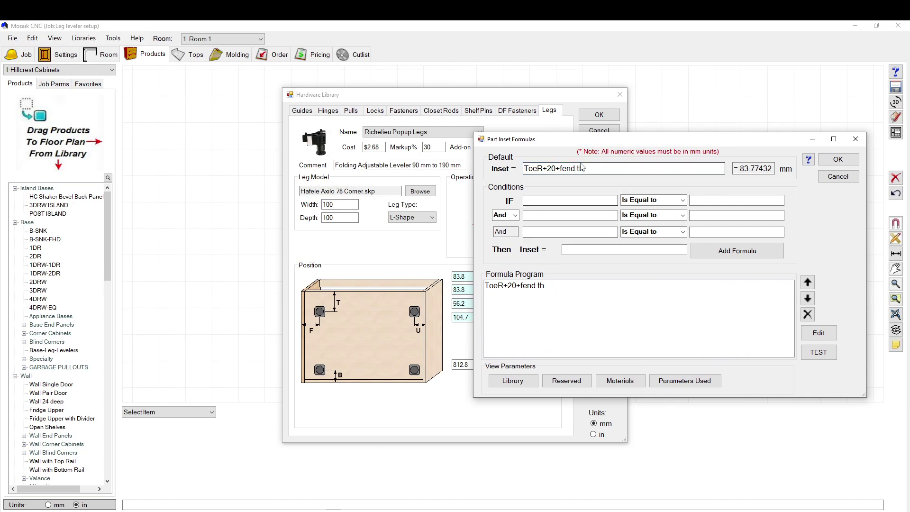
pyautogui.click(584, 168)
pyautogui.moveTo(584, 168); pyautogui.dragTo(564, 173)
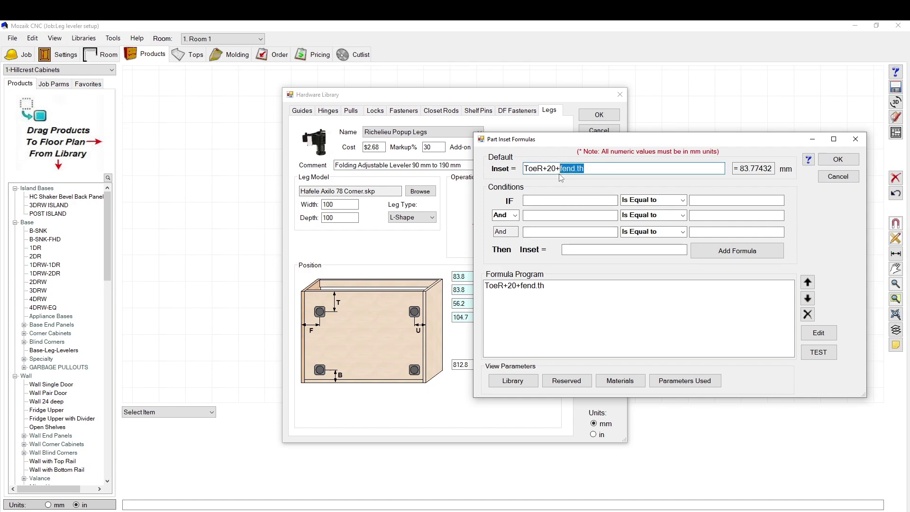
pyautogui.click(565, 169)
pyautogui.moveTo(584, 168); pyautogui.dragTo(570, 169)
pyautogui.click(588, 323)
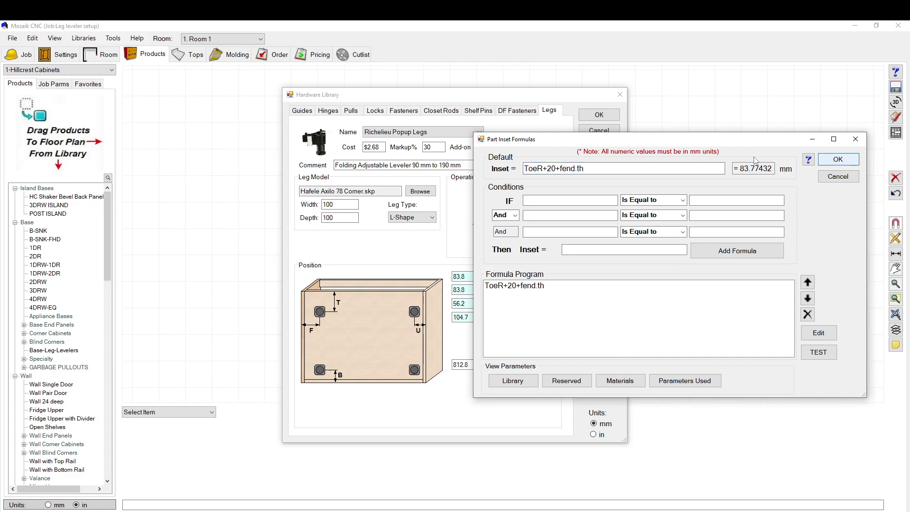
pyautogui.click(838, 159)
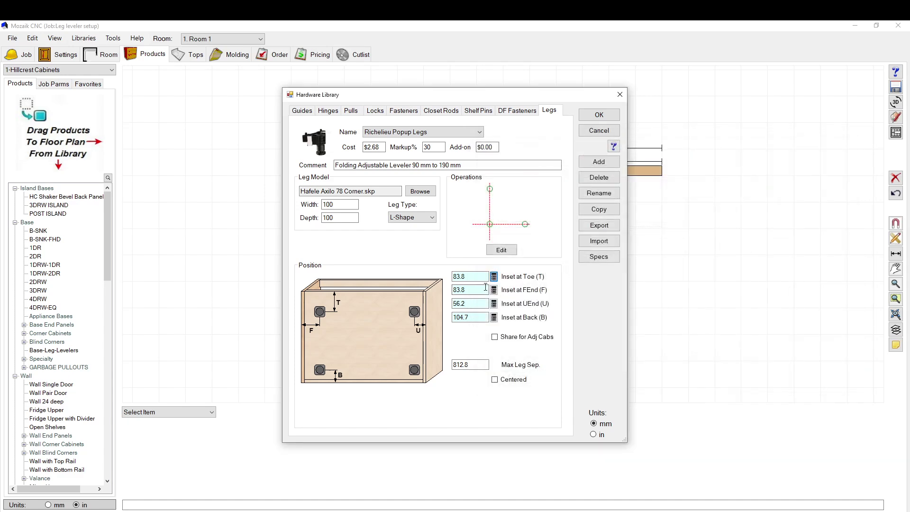
# - Review the toe and FEnd inset formulas and close them unchanged
pyautogui.click(493, 290)
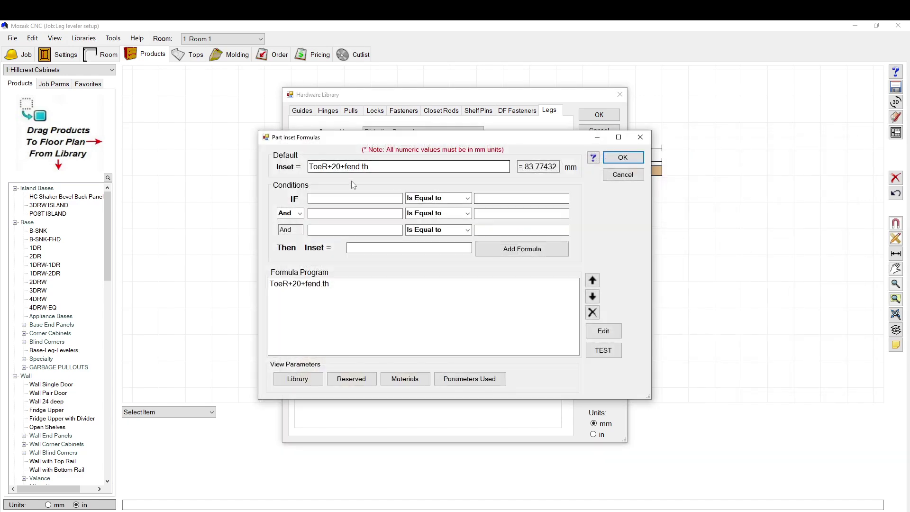
pyautogui.click(625, 159)
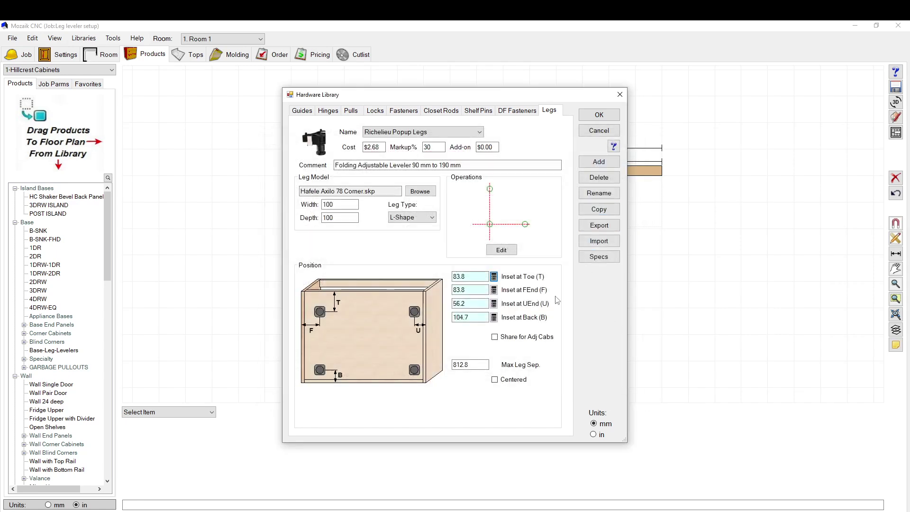
pyautogui.click(494, 290)
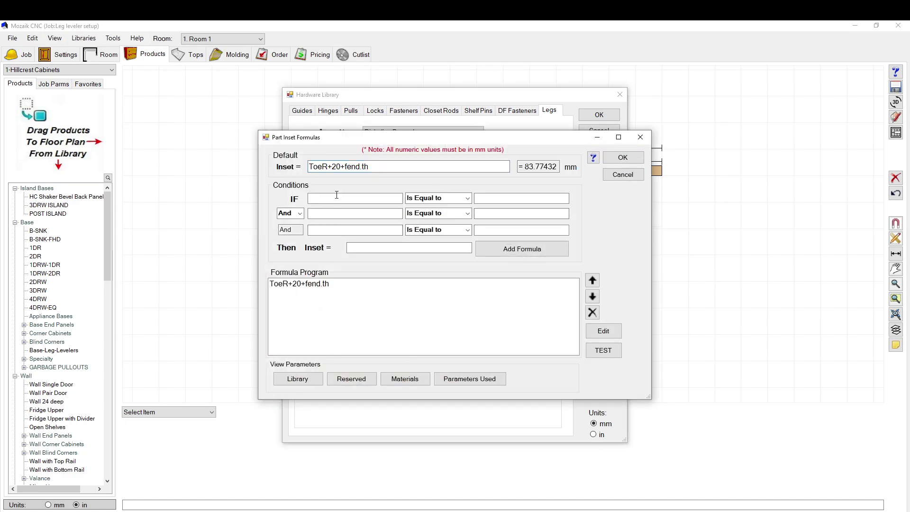
pyautogui.click(327, 166)
pyautogui.click(624, 162)
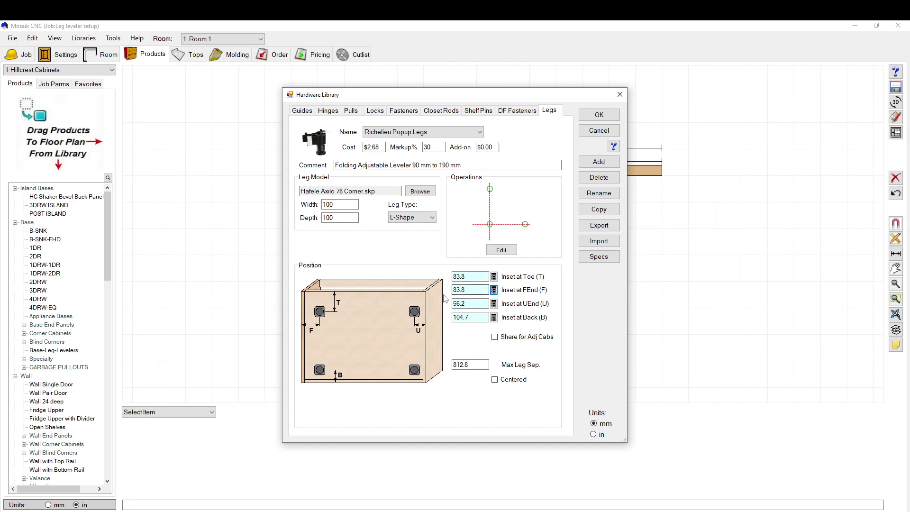
# - Review the UEnd (56.2 mm) and back (104.7 mm) inset formulas and close them
pyautogui.click(493, 304)
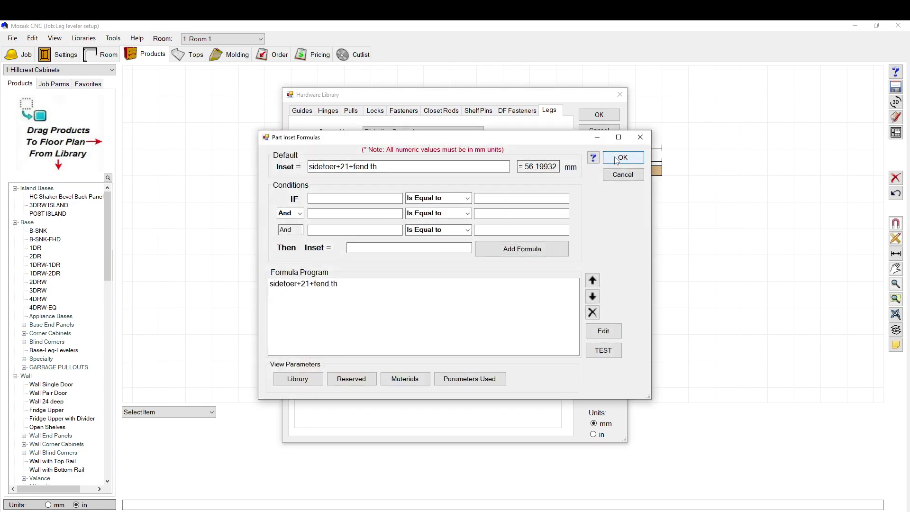
pyautogui.click(620, 157)
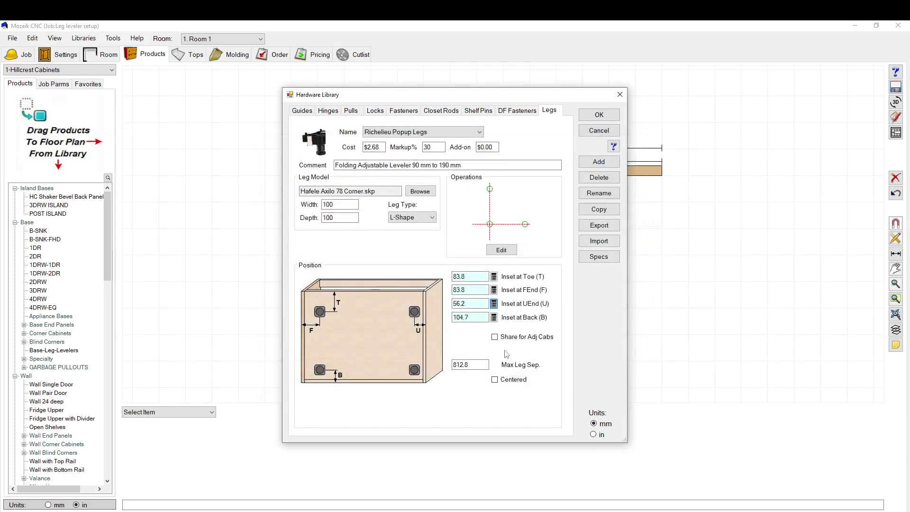
pyautogui.click(493, 318)
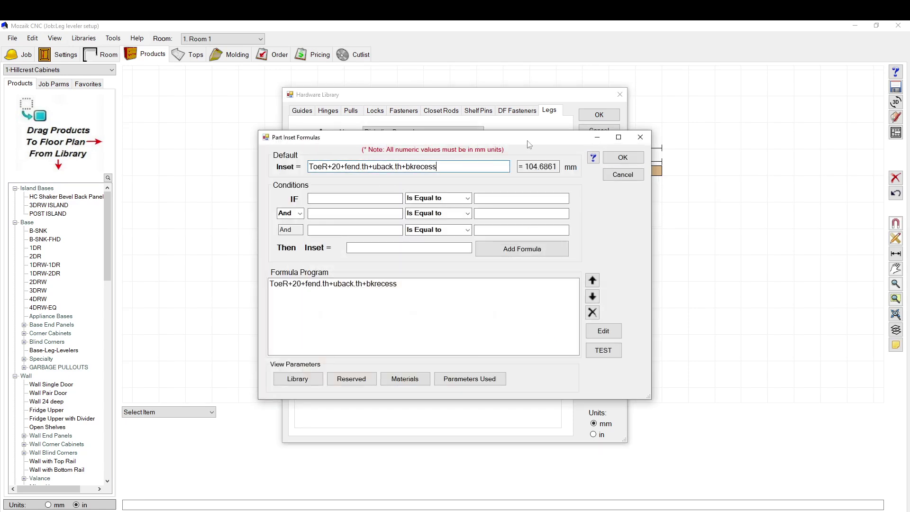
pyautogui.click(621, 158)
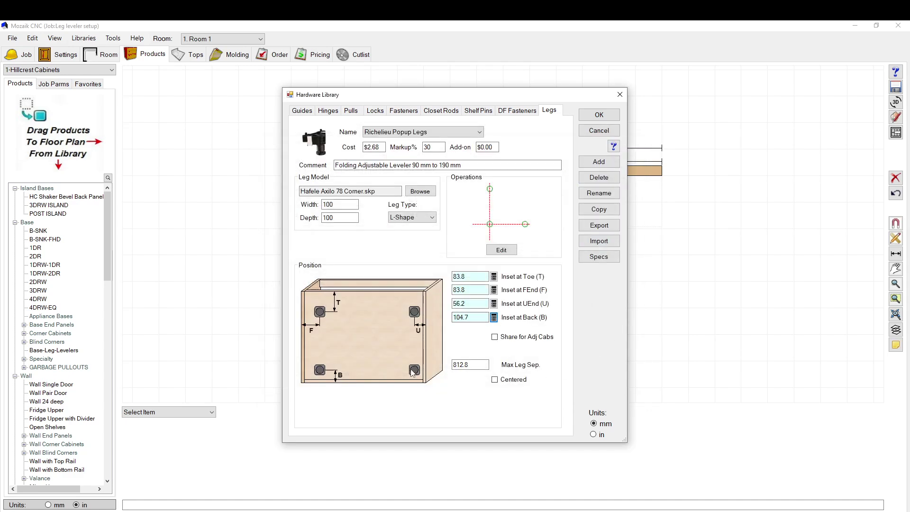
# - Switch the leg dimensions to inches and set Max Leg Sep. to 38
pyautogui.click(482, 317)
pyautogui.doubleClick(470, 365)
pyautogui.click(594, 434)
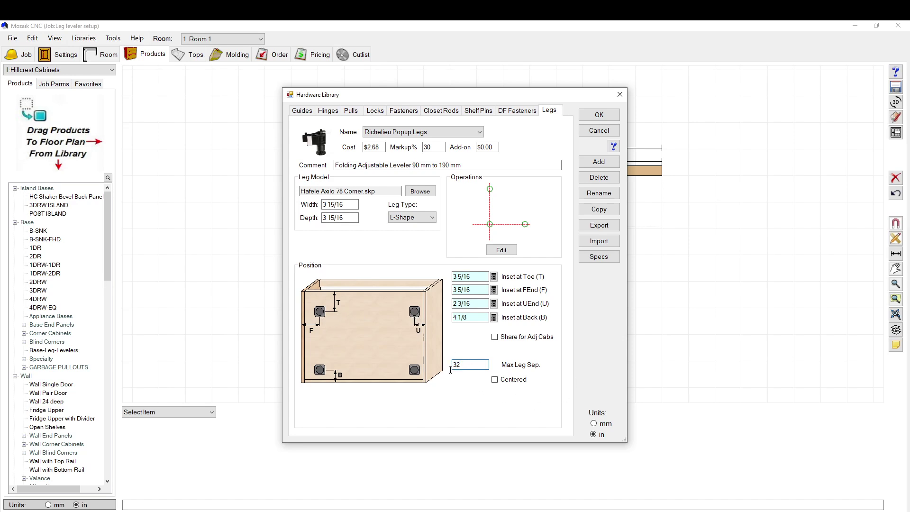
pyautogui.write('4')
# - Save the leg settings with OK and open the 2DRW cabinet's Product Editor
pyautogui.click(599, 115)
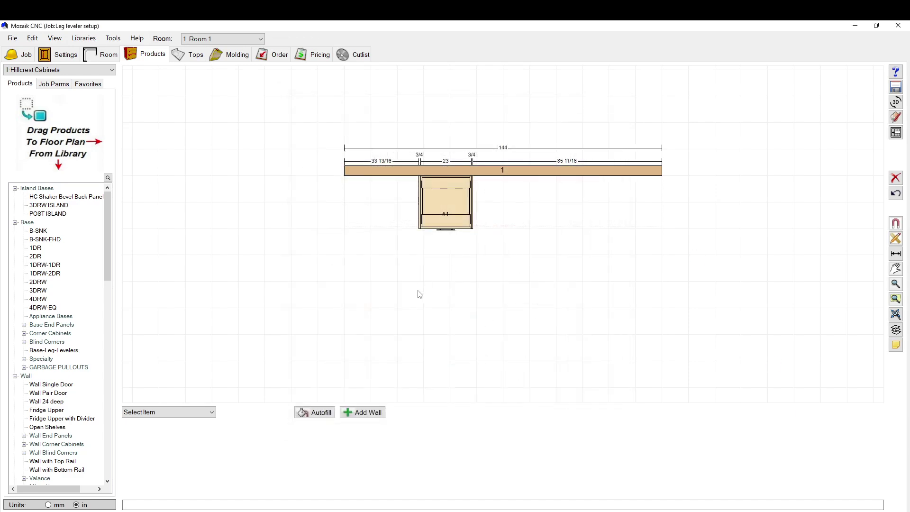
pyautogui.doubleClick(441, 209)
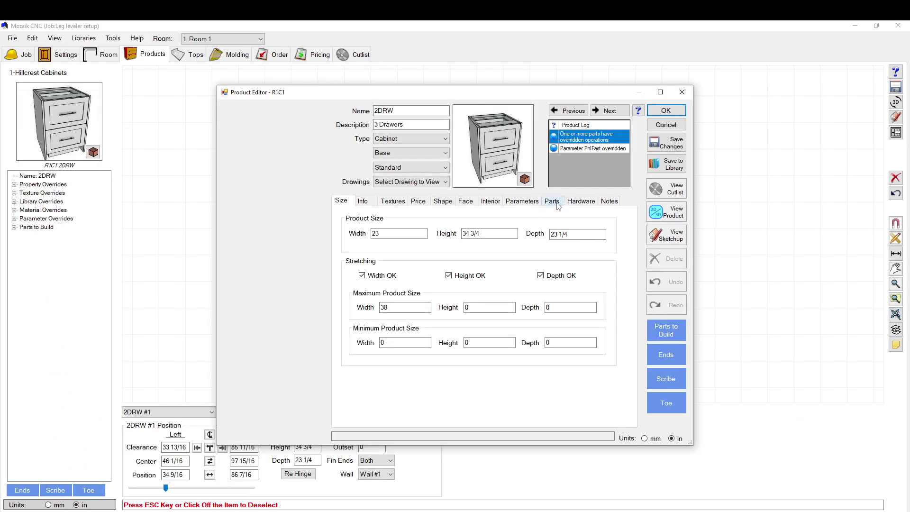
pyautogui.click(665, 111)
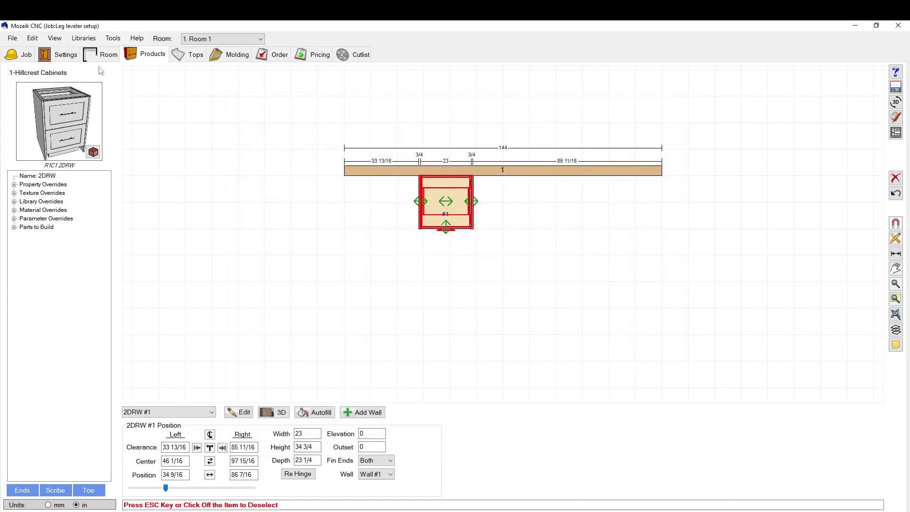
pyautogui.doubleClick(436, 194)
# - On the Parts tab, check the Bottom part's leg-hole operations and close the operations editor
pyautogui.click(552, 201)
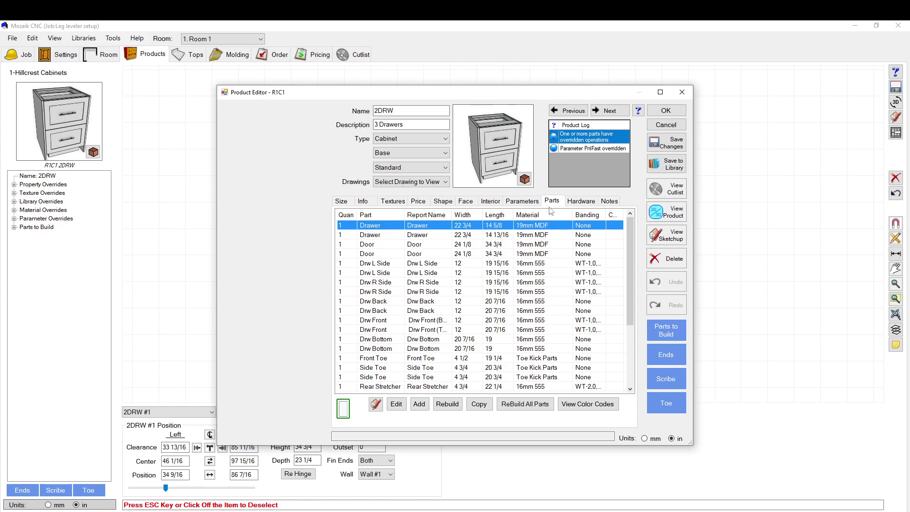
pyautogui.scroll(-3, 477, 345)
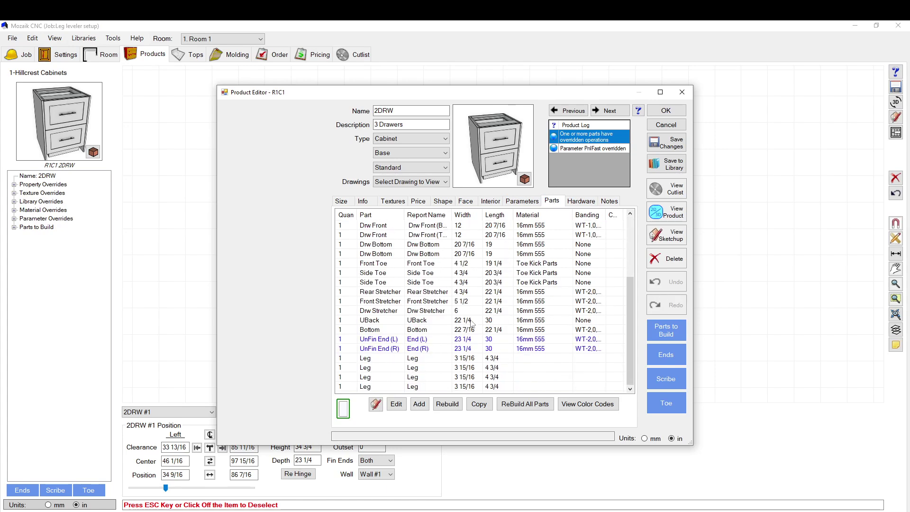
pyautogui.doubleClick(380, 330)
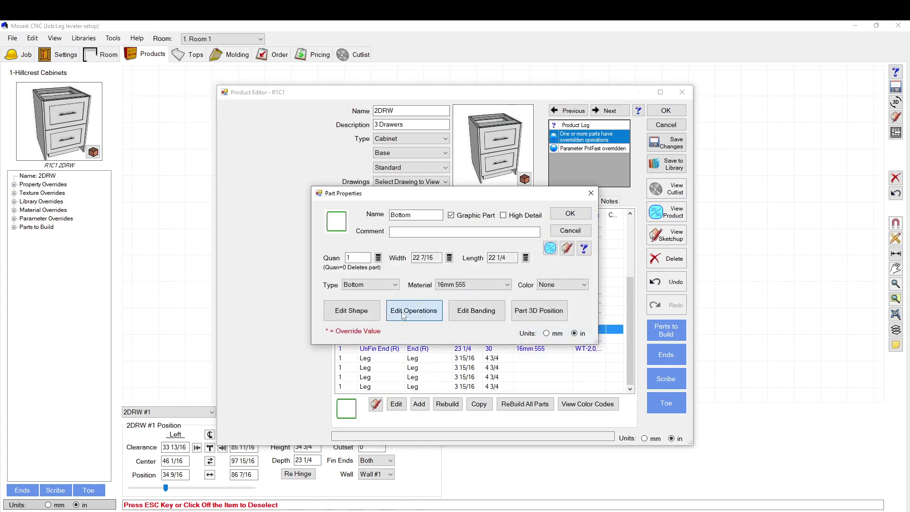
pyautogui.click(427, 317)
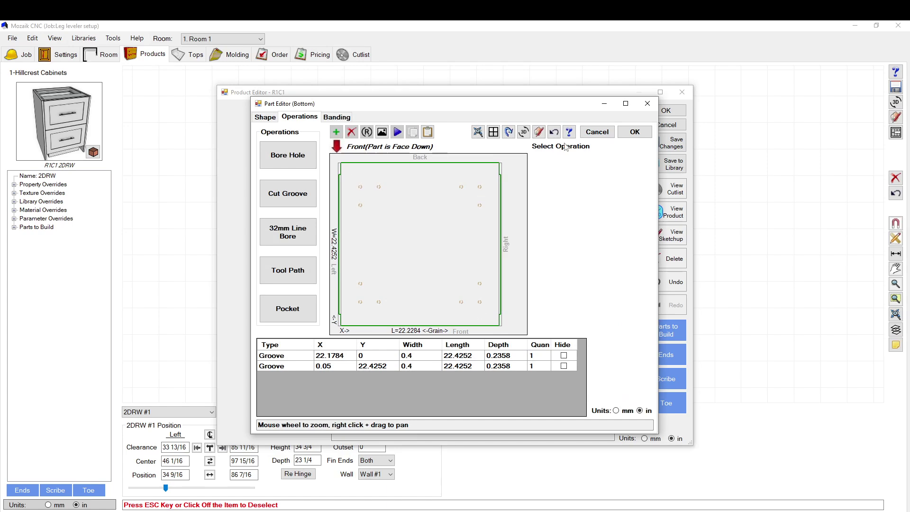
pyautogui.click(635, 132)
# - Close the Bottom part's properties and open the cabinet's top-view drawing
pyautogui.click(570, 214)
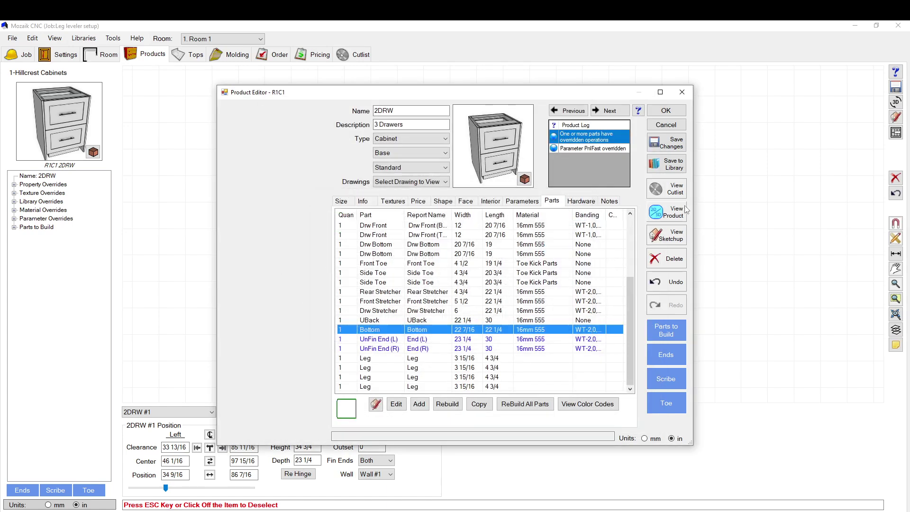
pyautogui.click(666, 212)
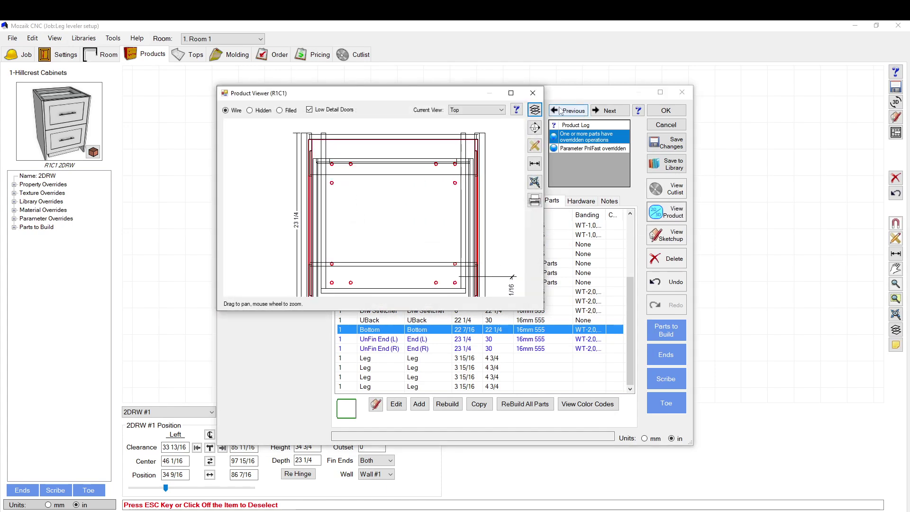
pyautogui.click(535, 109)
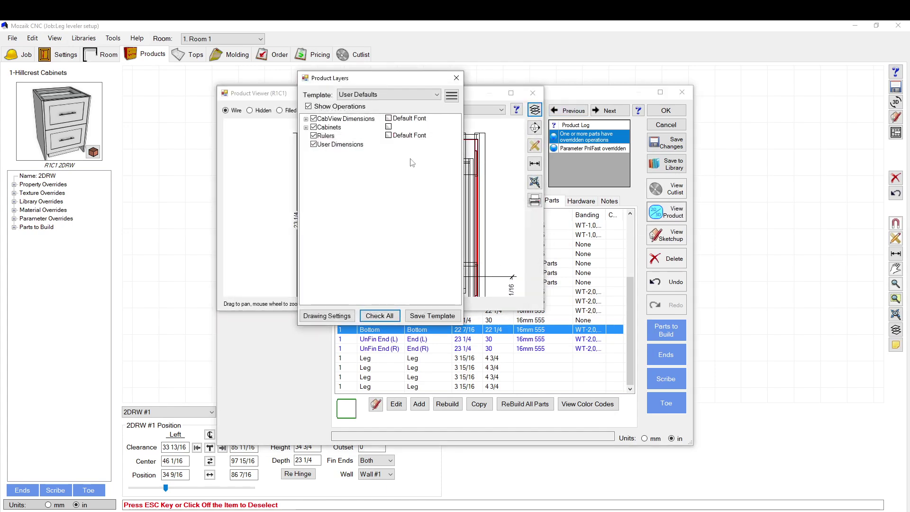
pyautogui.click(457, 77)
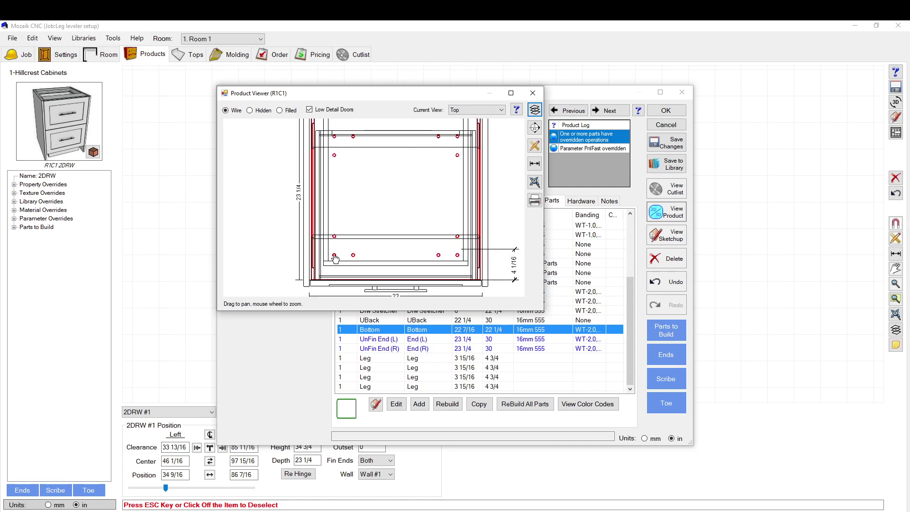
# - Dimension a leg hole 20.1 mm from the edge, switch units to mm, and close the viewer
pyautogui.scroll(6, 338, 272)
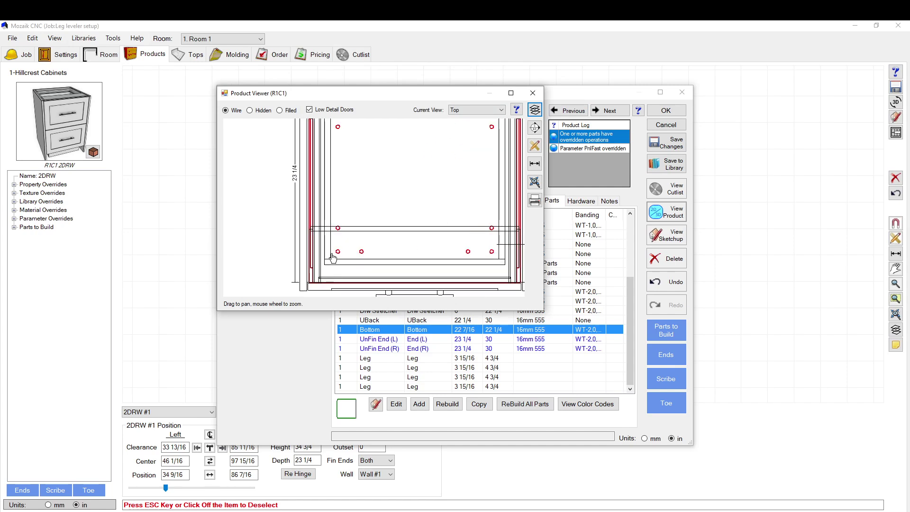
pyautogui.click(535, 163)
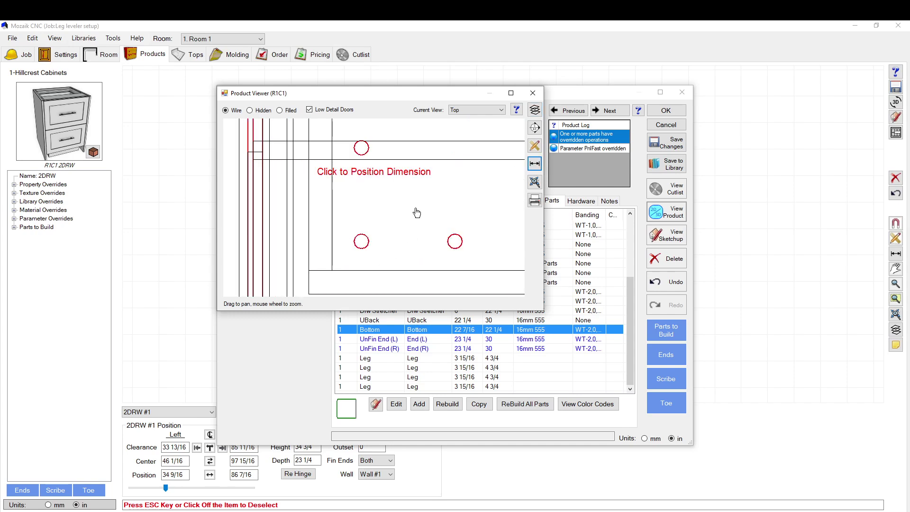
pyautogui.click(361, 242)
pyautogui.click(332, 270)
pyautogui.click(395, 251)
pyautogui.click(653, 441)
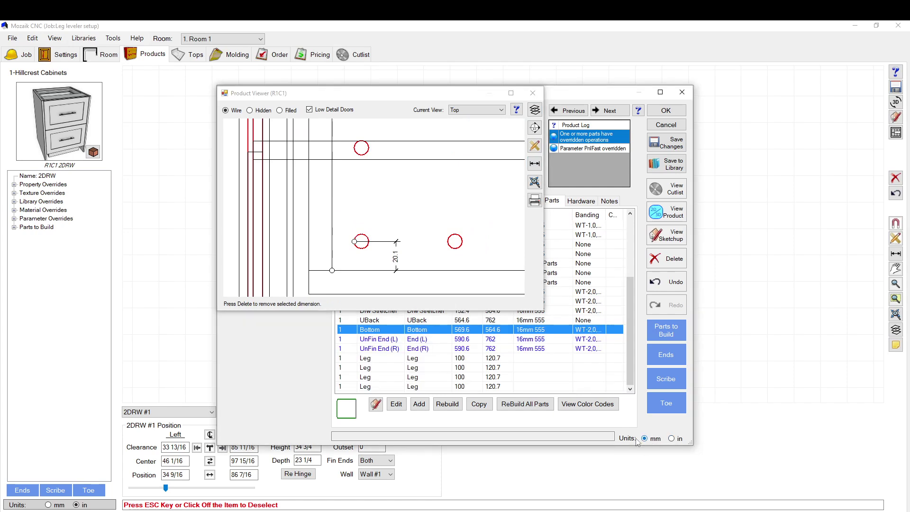
pyautogui.click(533, 93)
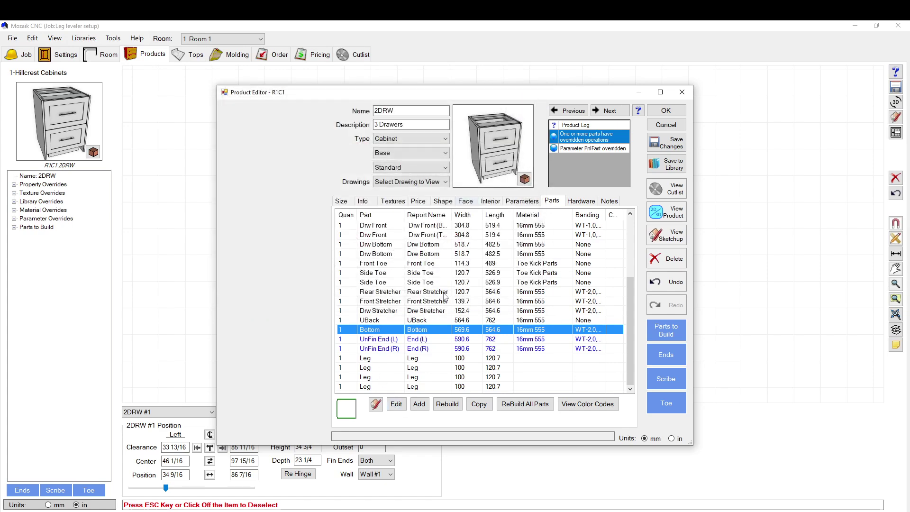
# - Check the first leg's 3D position, then select the other Leg parts alongside the top-view drawing
pyautogui.click(378, 361)
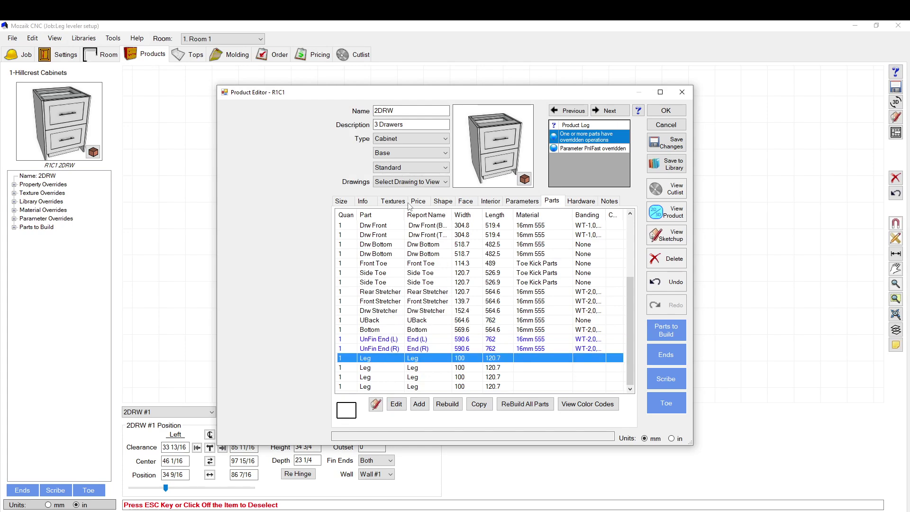
pyautogui.doubleClick(378, 361)
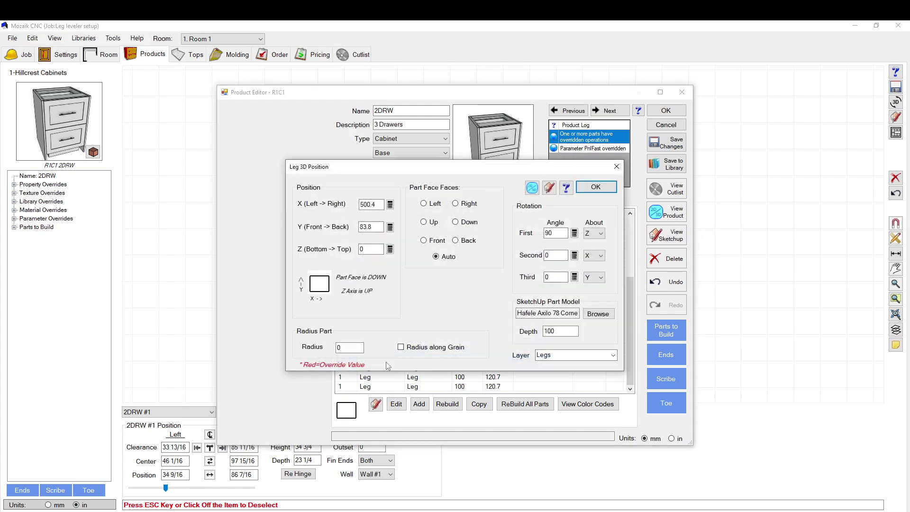
pyautogui.click(614, 188)
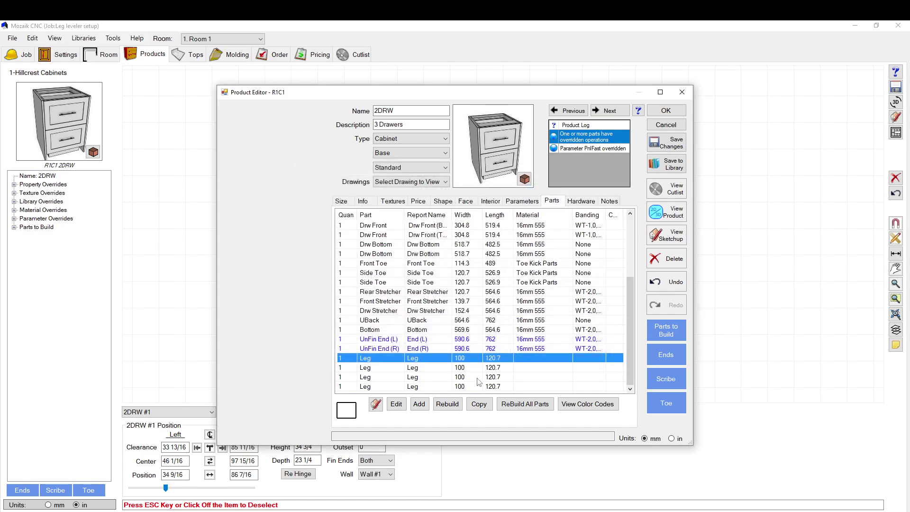
pyautogui.click(369, 369)
pyautogui.click(370, 378)
pyautogui.click(371, 387)
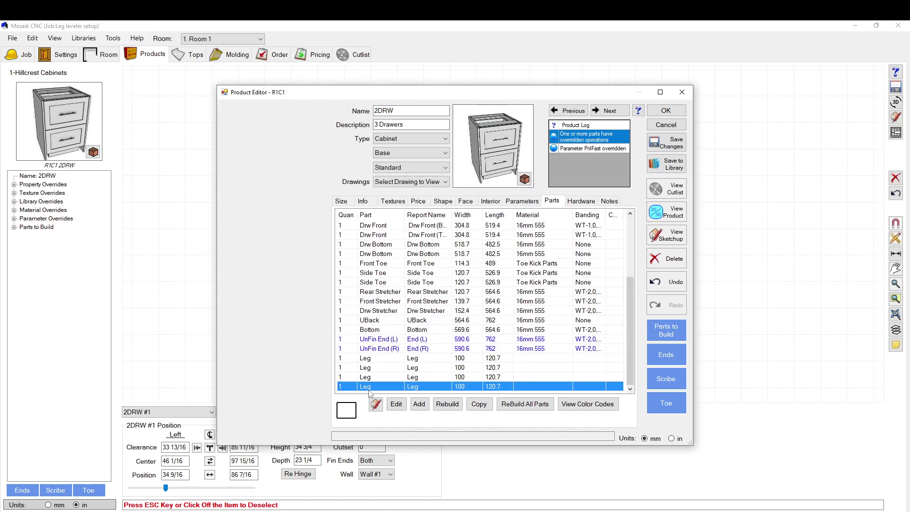
pyautogui.click(654, 216)
pyautogui.moveTo(423, 99)
pyautogui.mouseDown()
pyautogui.moveTo(256, 98)
pyautogui.moveTo(223, 110)
pyautogui.mouseUp()
# - Check the second leg's position, then open the fourth leg's 3D position beside the drawing
pyautogui.doubleClick(361, 367)
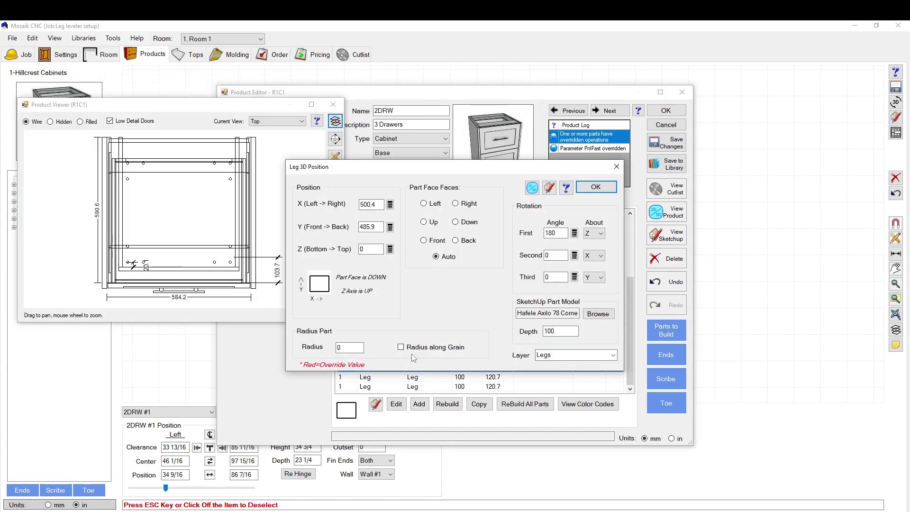
pyautogui.moveTo(386, 173); pyautogui.dragTo(522, 150)
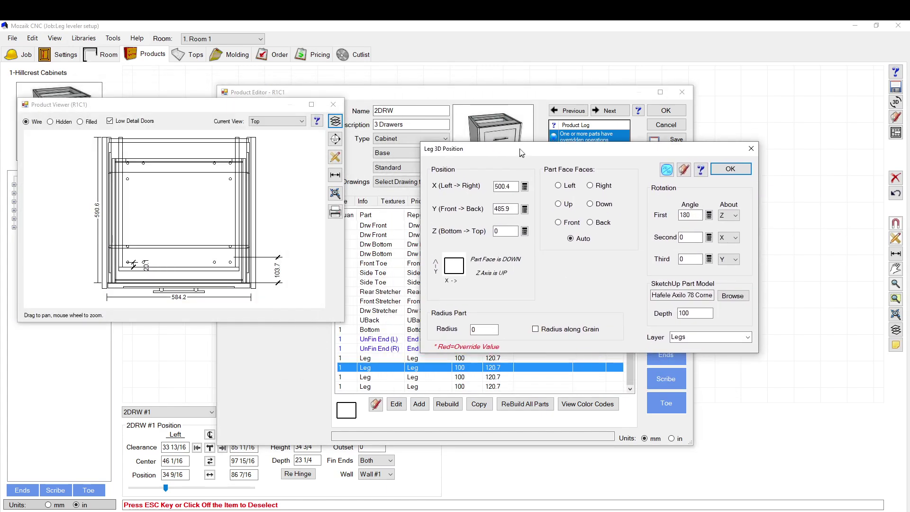
pyautogui.click(752, 142)
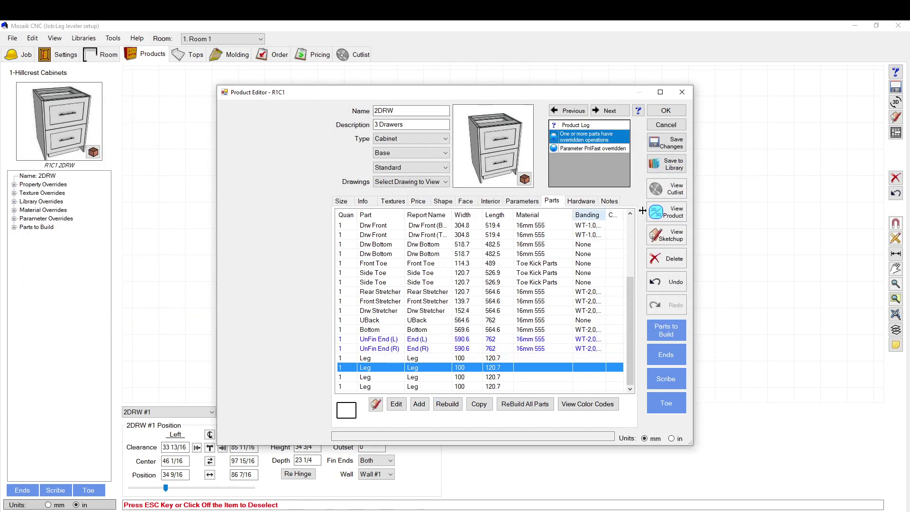
pyautogui.click(666, 212)
pyautogui.click(378, 358)
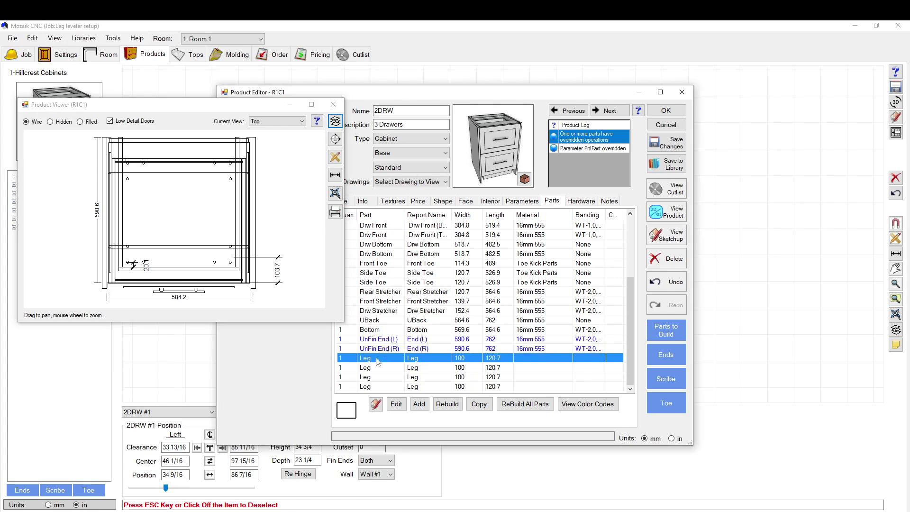
pyautogui.click(377, 377)
pyautogui.click(375, 388)
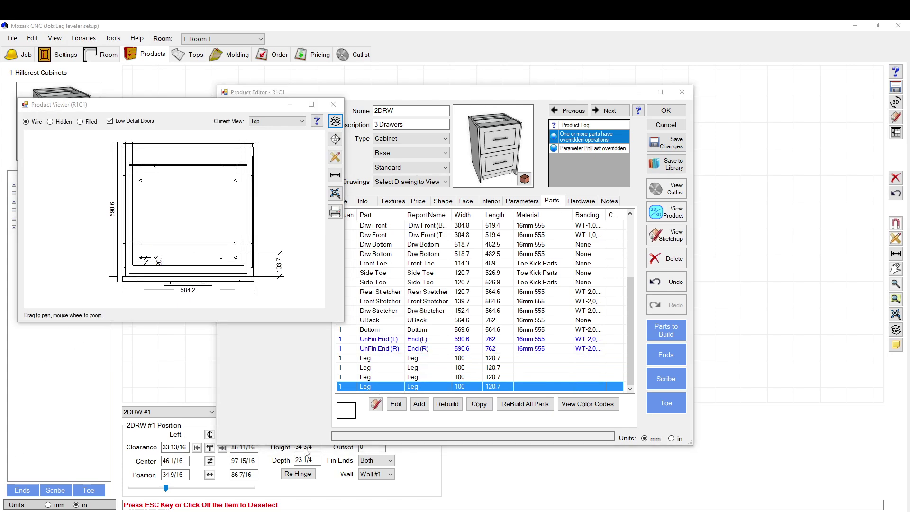
pyautogui.doubleClick(403, 377)
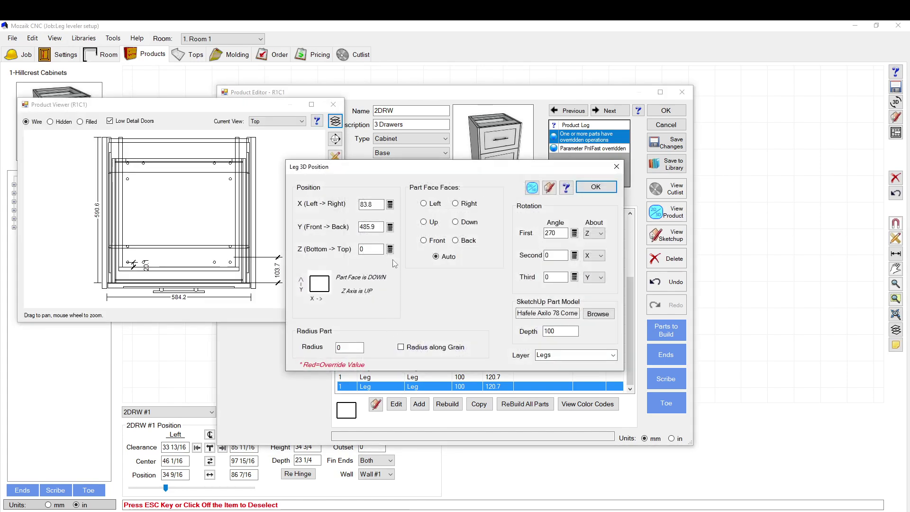
pyautogui.moveTo(400, 161); pyautogui.dragTo(463, 164)
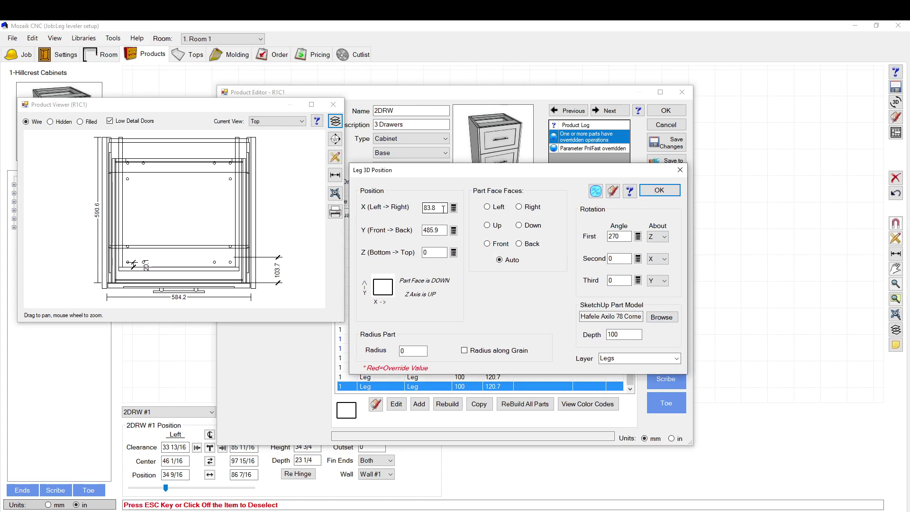
# - Set the leg's Y (Front->Back) to 500, then close the position and Product Viewer windows
pyautogui.moveTo(444, 209); pyautogui.dragTo(415, 217)
pyautogui.click(433, 253)
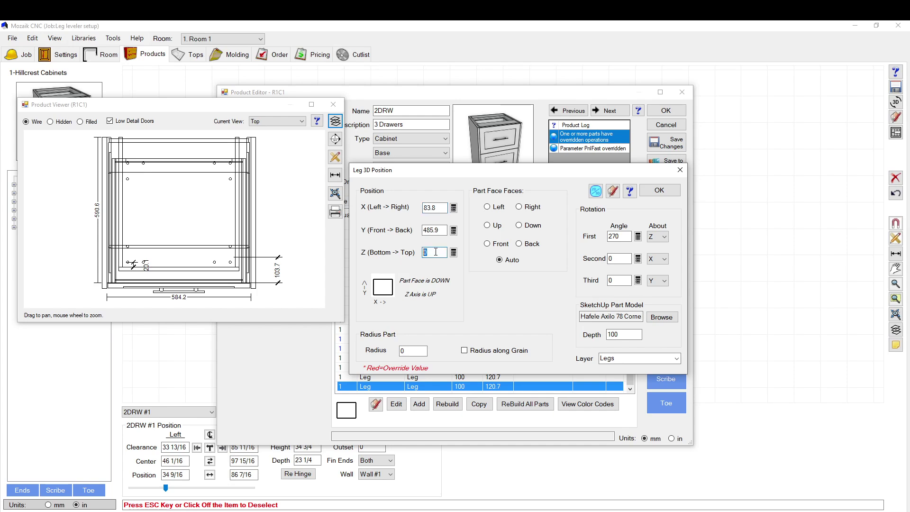
pyautogui.click(434, 208)
pyautogui.write('100')
pyautogui.moveTo(439, 231); pyautogui.dragTo(421, 232)
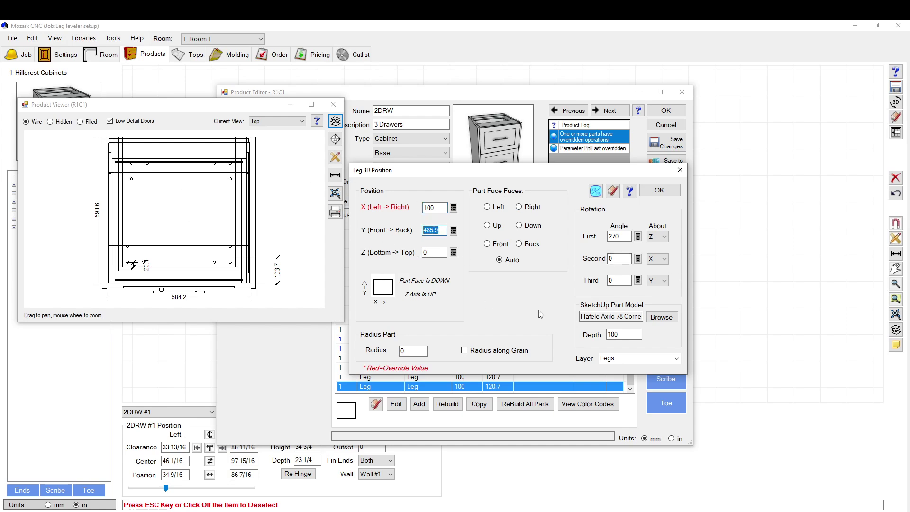
pyautogui.write('500')
pyautogui.doubleClick(424, 232)
pyautogui.click(680, 170)
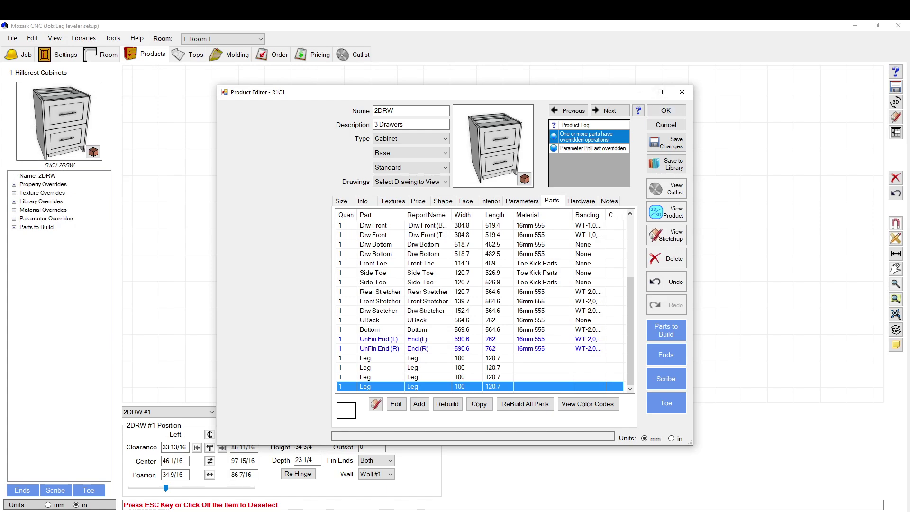
# - Close the cabinet editor, check the job settings, and inspect wall 1 on the floor plan
pyautogui.press('Return')
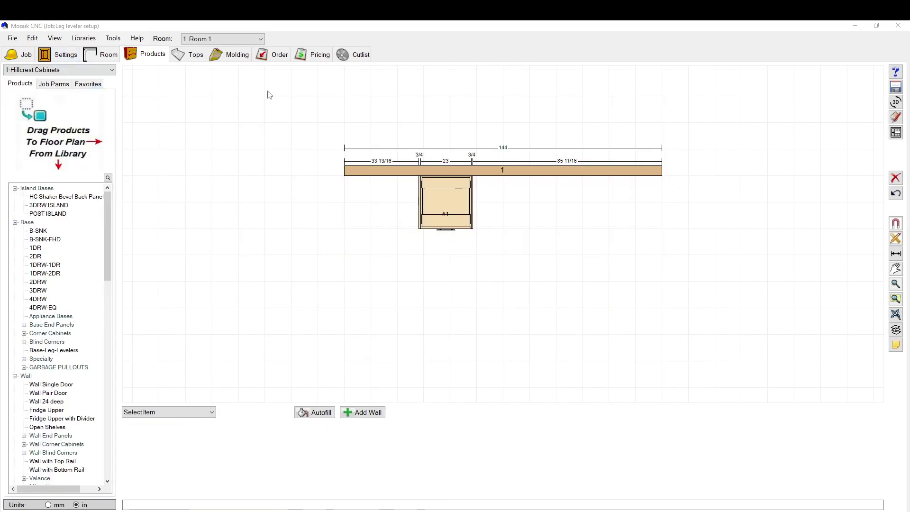
pyautogui.click(60, 54)
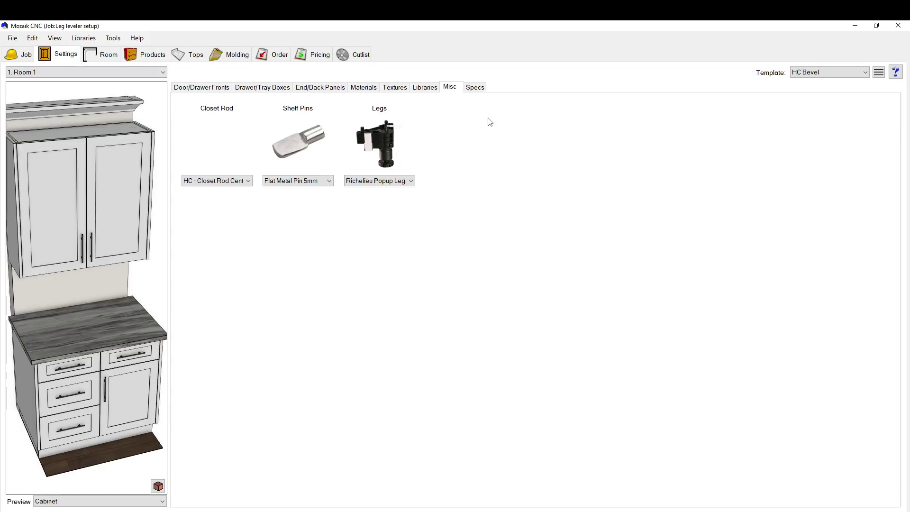
pyautogui.click(146, 54)
pyautogui.click(622, 177)
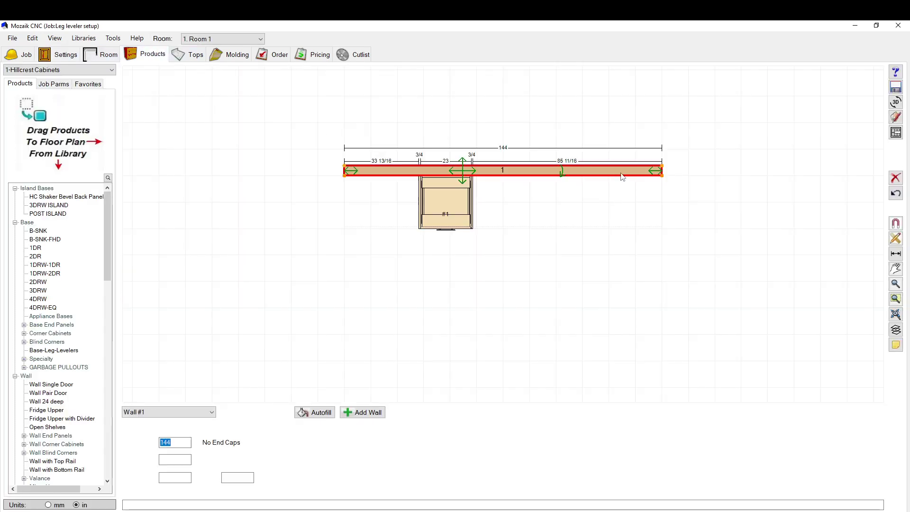
pyautogui.click(614, 221)
# - Review the fronts, drawer box, end/back panel and material settings, then go to Room
pyautogui.click(61, 54)
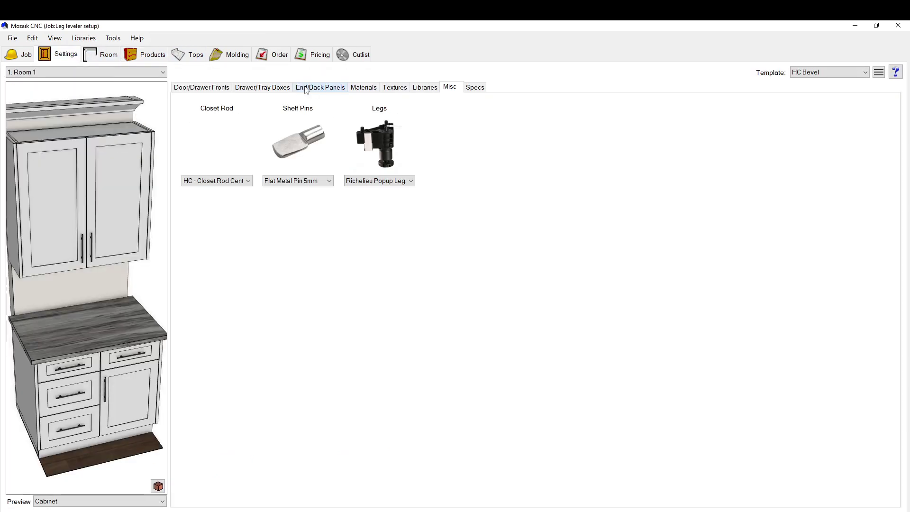
pyautogui.click(205, 89)
pyautogui.click(246, 88)
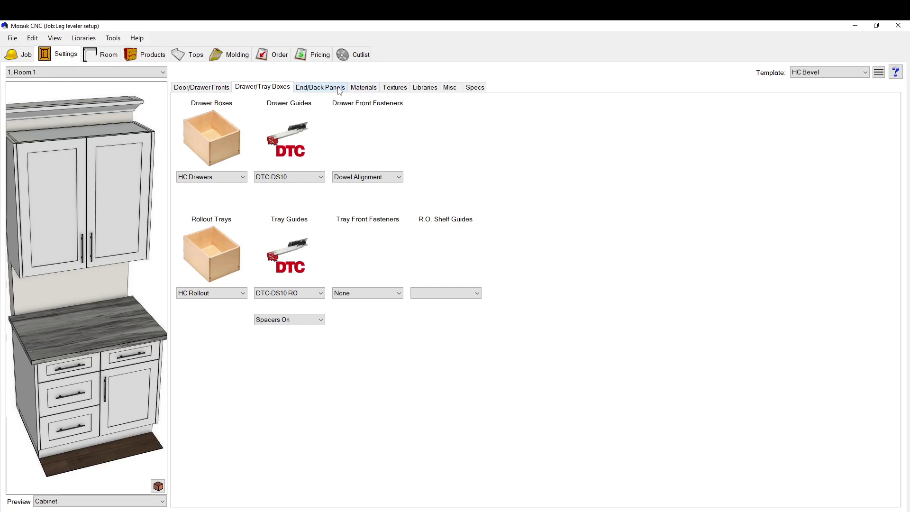
pyautogui.click(340, 91)
pyautogui.click(369, 91)
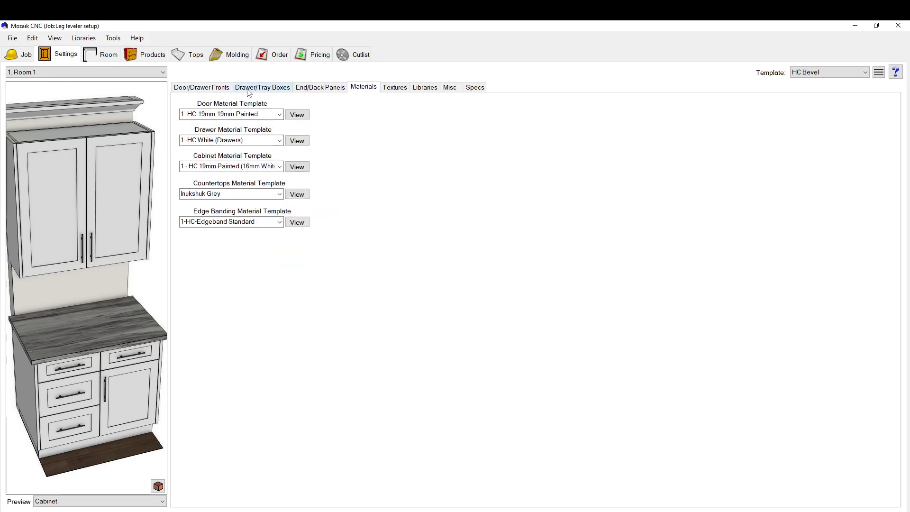
pyautogui.click(197, 87)
pyautogui.click(238, 89)
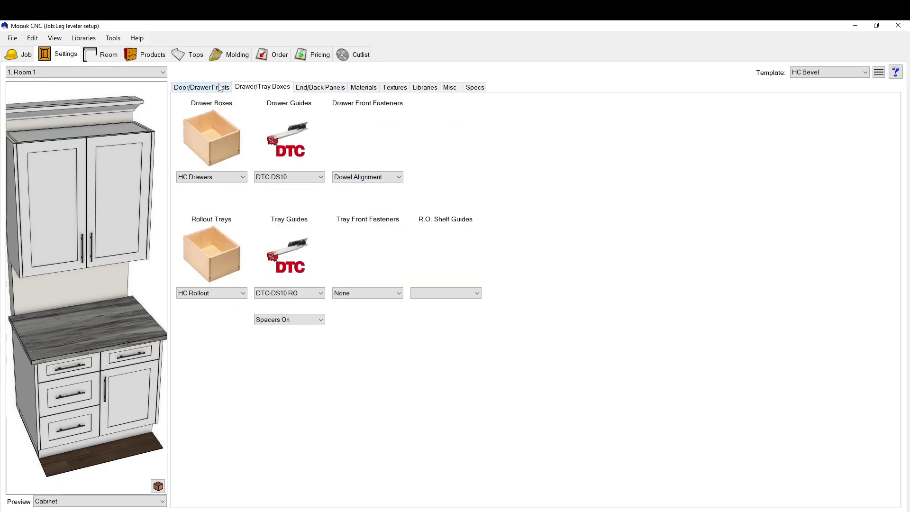
pyautogui.click(100, 54)
# - Draw Wall 2 starting at Wall 1's right end, joined to its corner
pyautogui.click(73, 89)
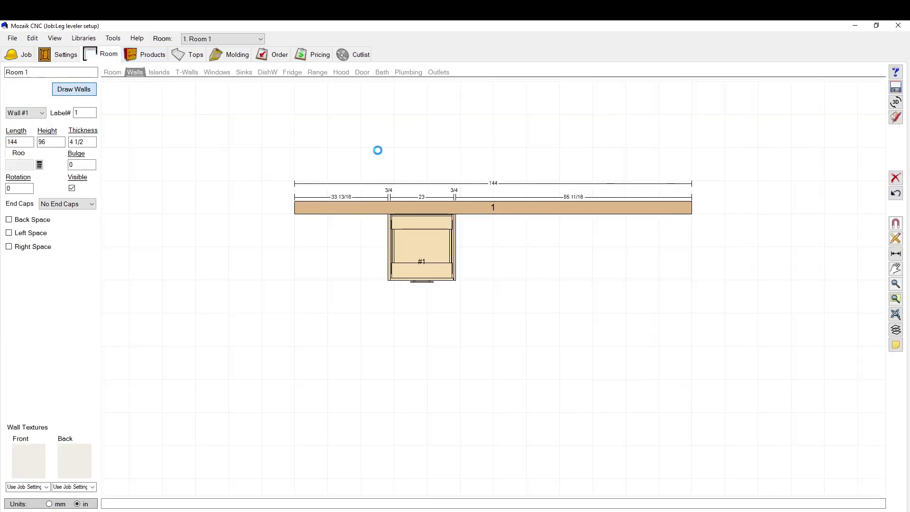
pyautogui.click(692, 214)
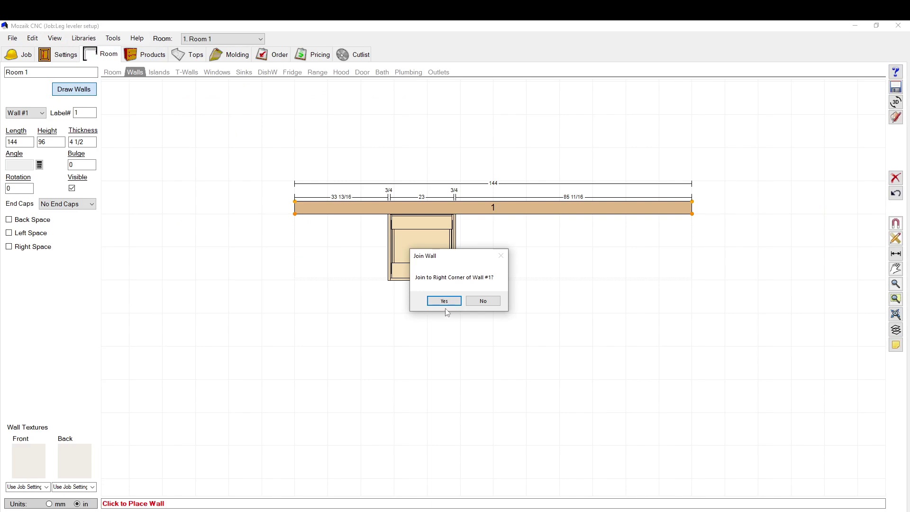
pyautogui.press('Return')
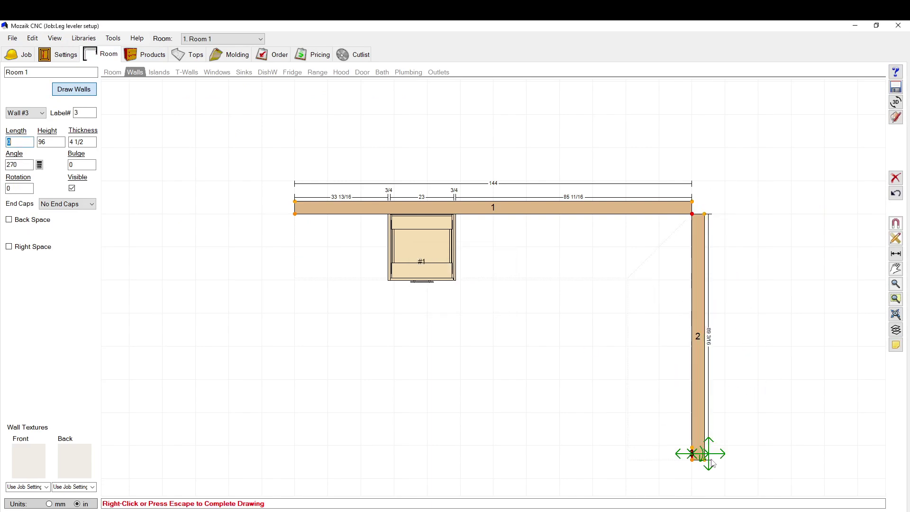
pyautogui.click(706, 463)
pyautogui.rightClick(707, 462)
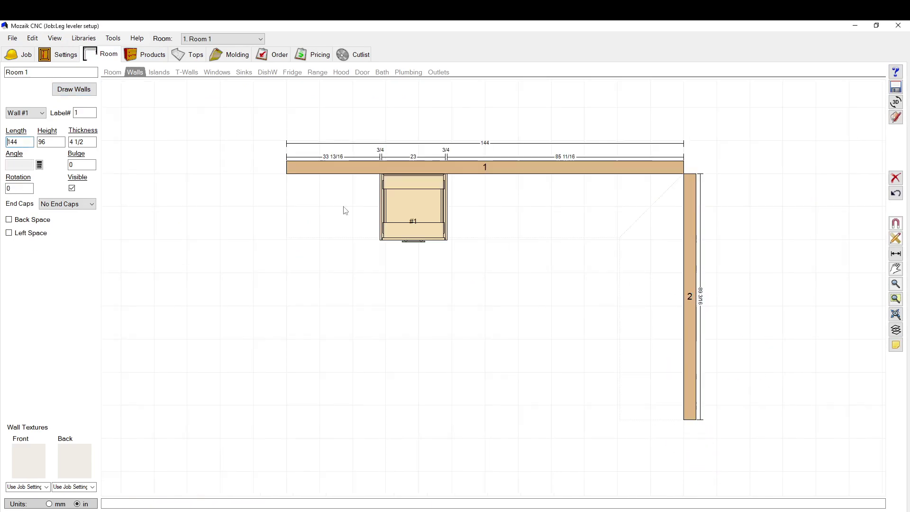
# - Place a BC 36-36 corner cabinet into the wall corner and open its editor
pyautogui.click(144, 54)
pyautogui.scroll(-1, 44, 338)
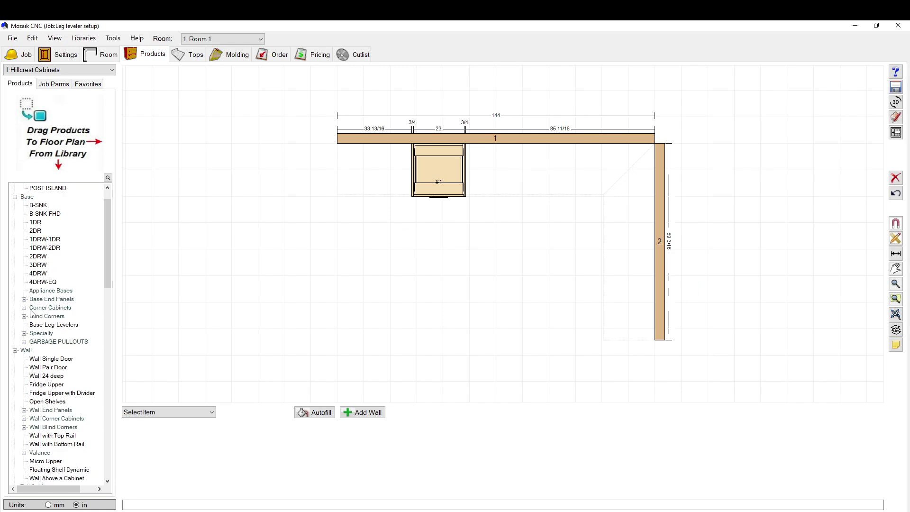
pyautogui.click(24, 308)
pyautogui.moveTo(50, 324); pyautogui.dragTo(626, 171)
pyautogui.scroll(2, 633, 194)
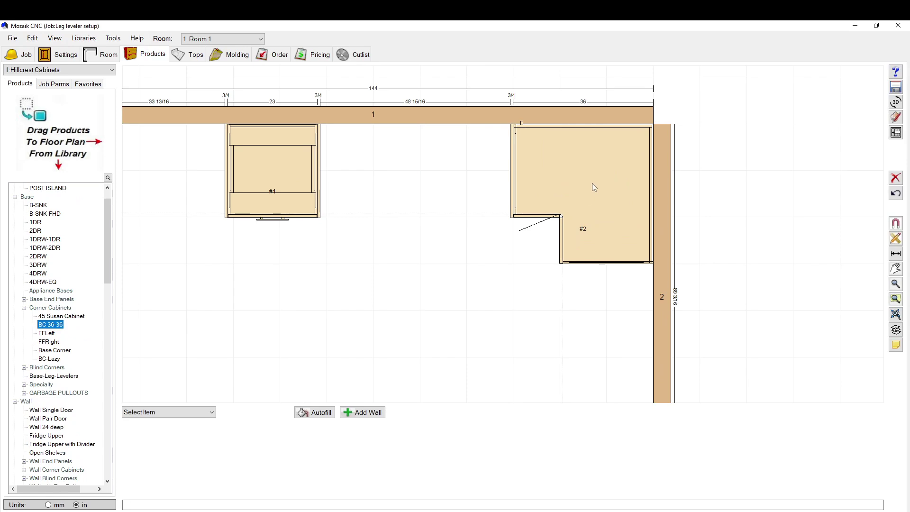
pyautogui.doubleClick(593, 184)
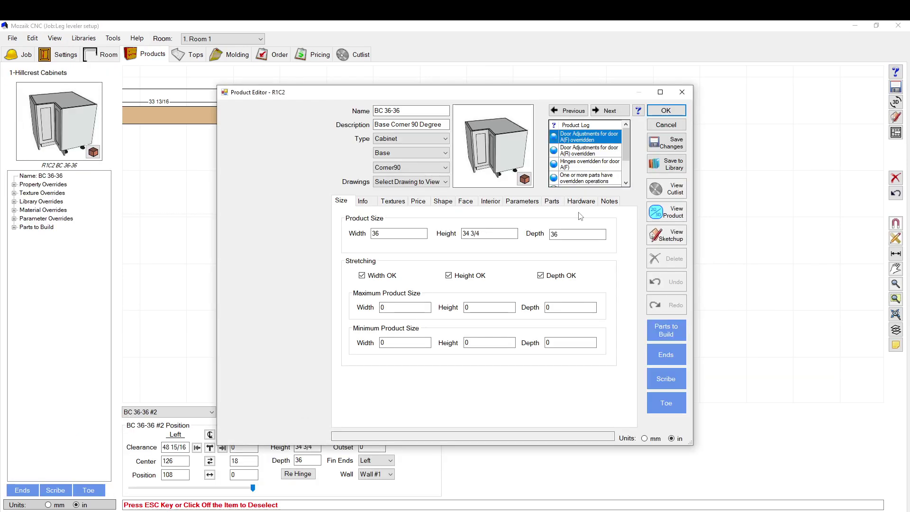
# - Open the Bottom panel's machining operations and pan around to inspect its hole pattern
pyautogui.click(552, 201)
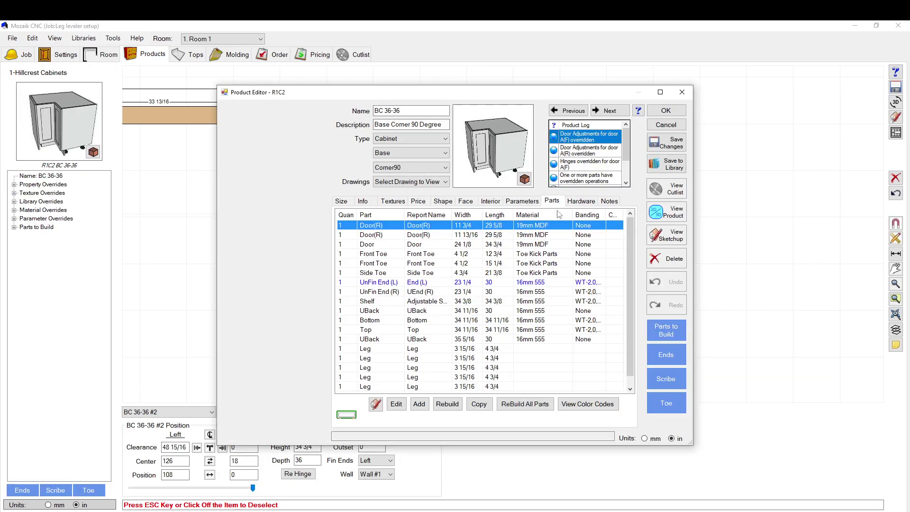
pyautogui.doubleClick(379, 321)
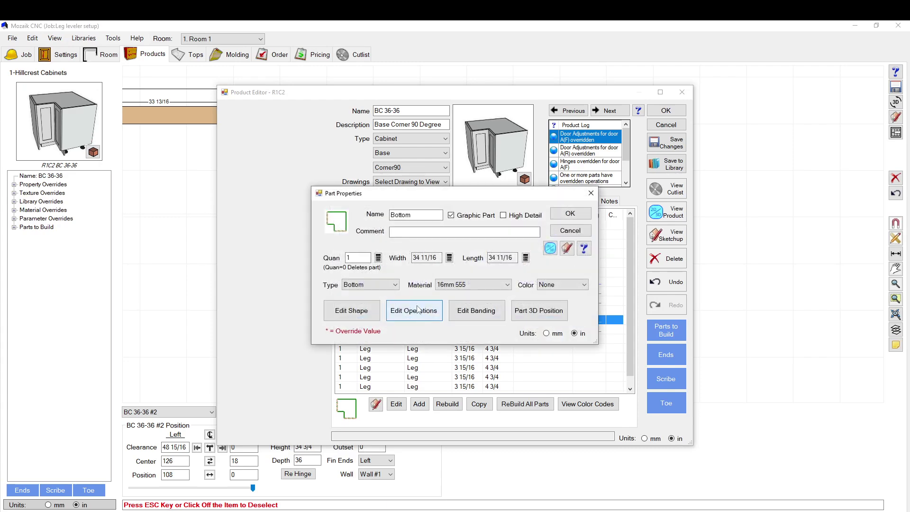
pyautogui.click(417, 311)
pyautogui.scroll(2, 425, 318)
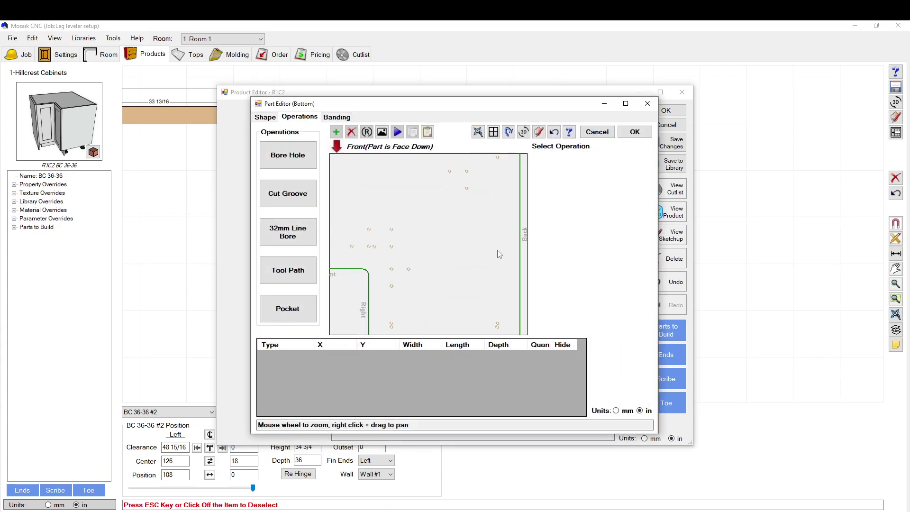
pyautogui.scroll(3, 409, 237)
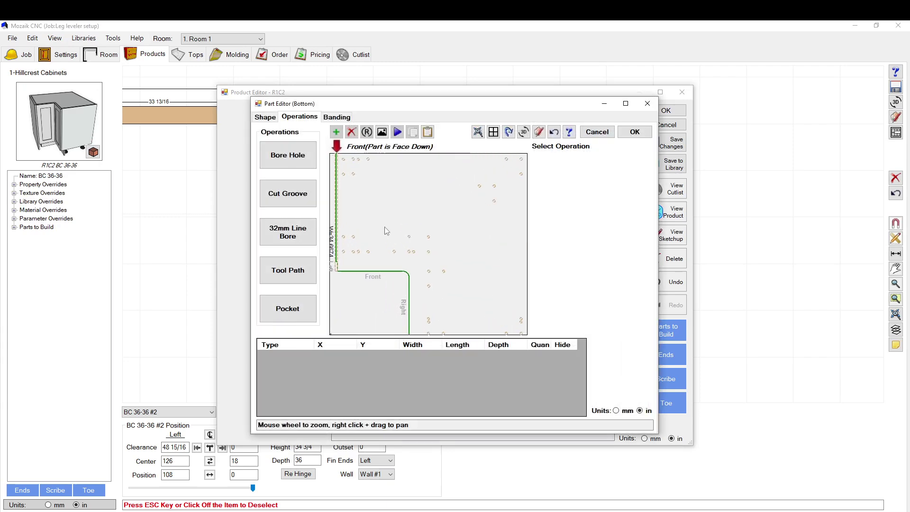
pyautogui.moveTo(362, 256); pyautogui.dragTo(403, 244, button='right')
pyautogui.moveTo(489, 109); pyautogui.dragTo(478, 82)
# - Cancel the part editor and briefly preview the cabinet's leg layout in top view
pyautogui.click(587, 105)
pyautogui.click(575, 211)
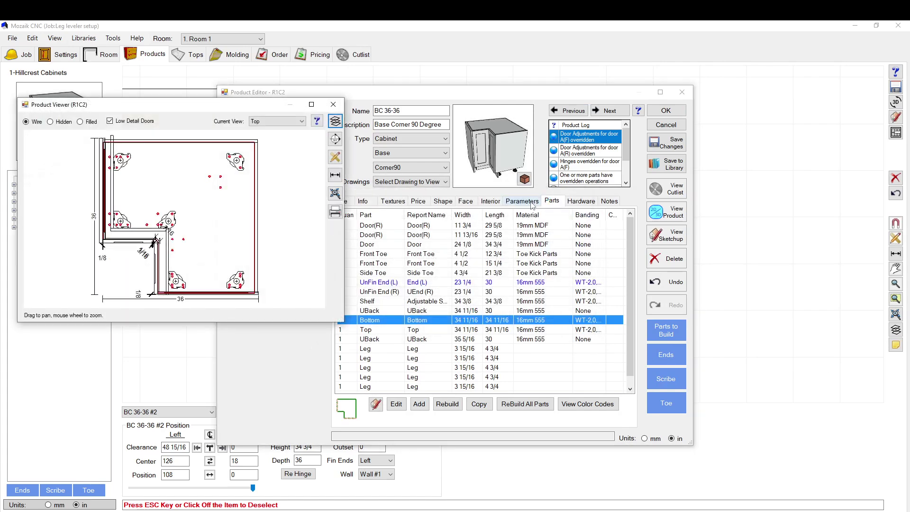
pyautogui.click(333, 106)
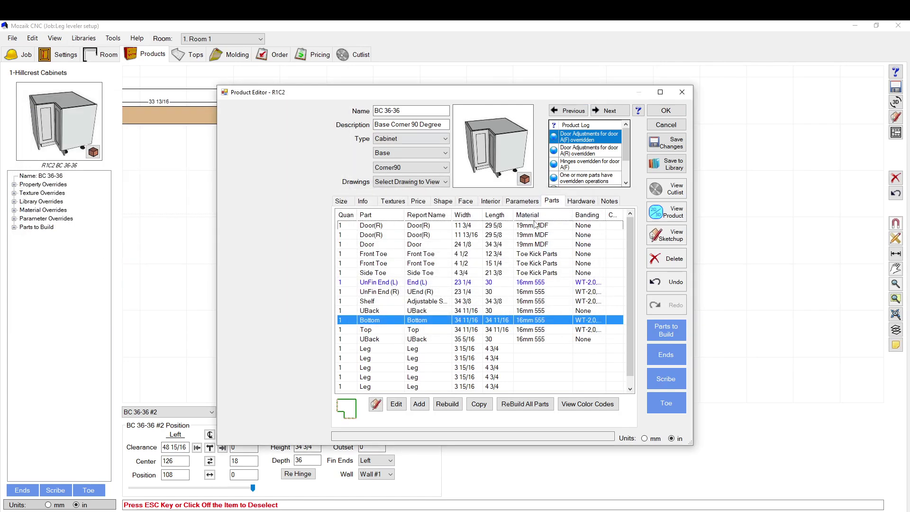
# - Add the PnlFast panel fastener template parameter to BC 36-36's overrides
pyautogui.click(579, 201)
pyautogui.click(522, 201)
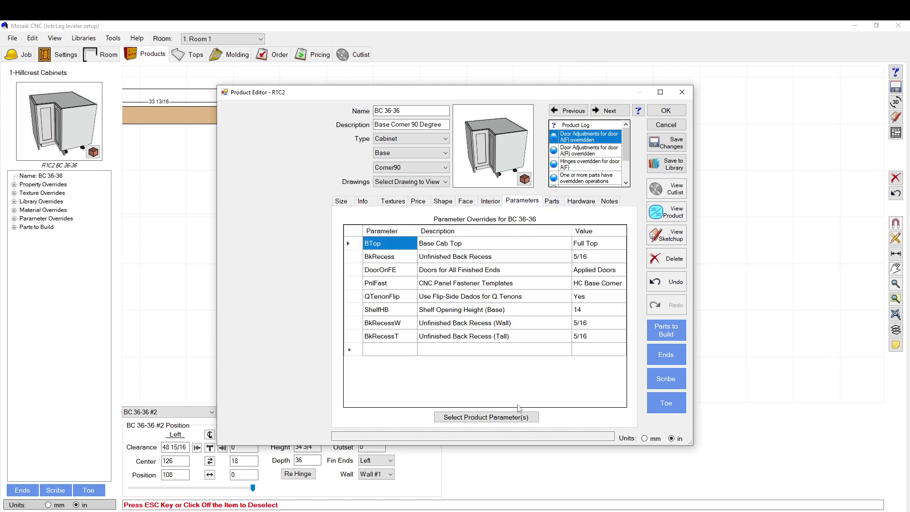
pyautogui.click(488, 417)
pyautogui.click(346, 132)
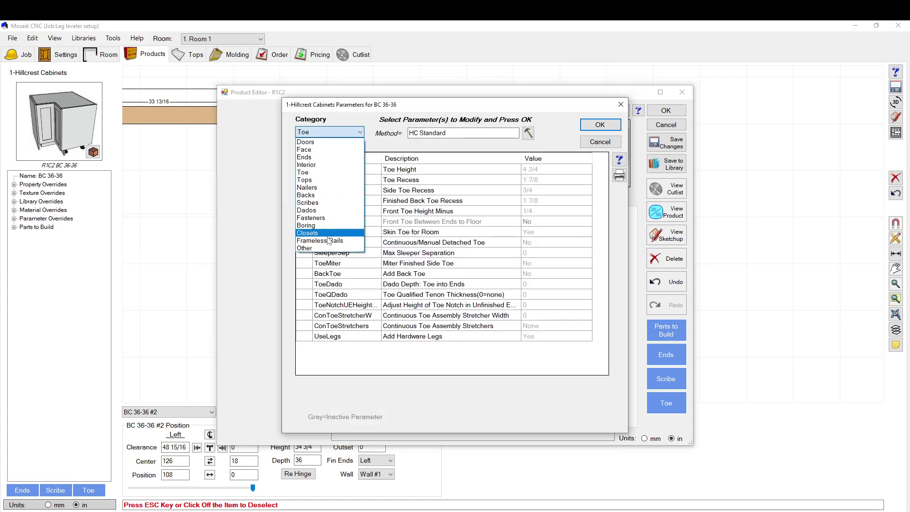
pyautogui.click(324, 221)
pyautogui.click(531, 255)
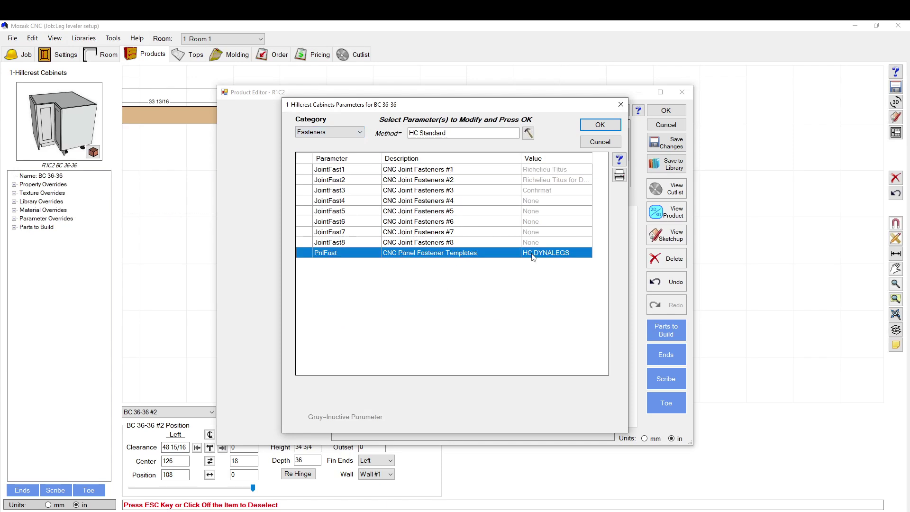
pyautogui.click(600, 124)
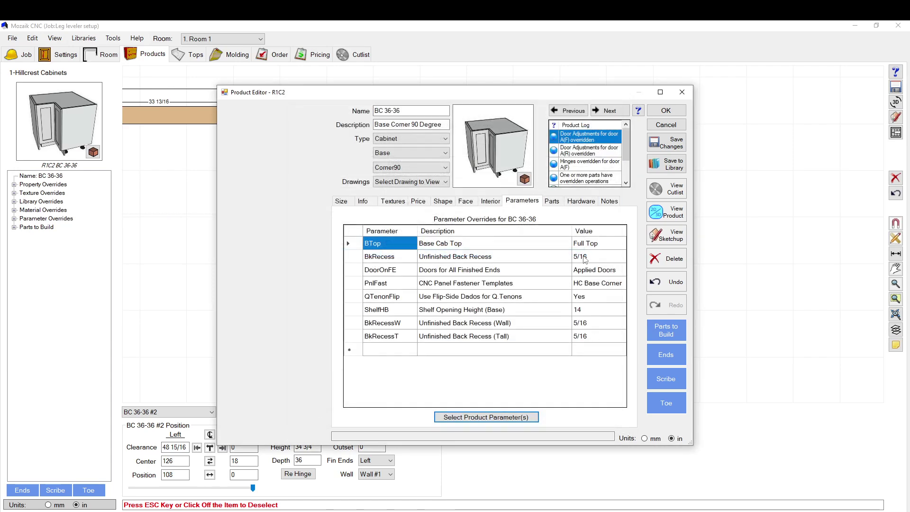
pyautogui.click(484, 417)
pyautogui.click(318, 253)
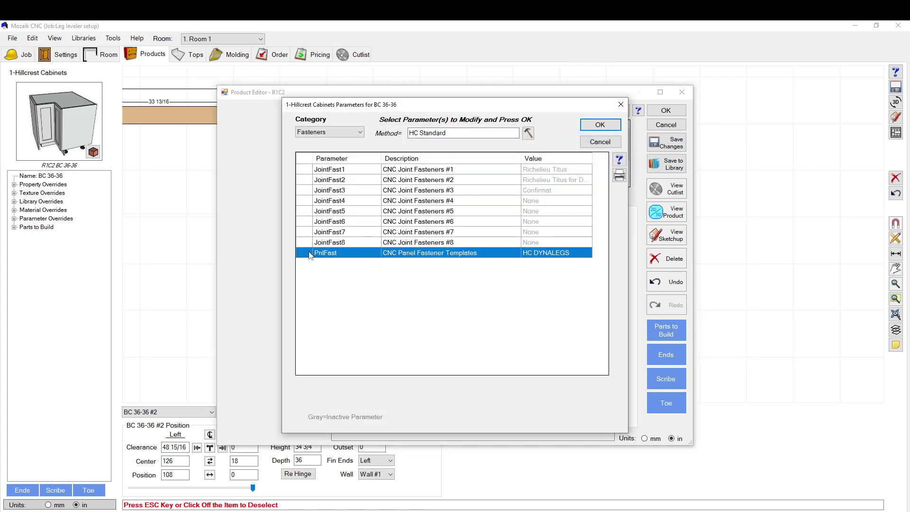
pyautogui.click(600, 124)
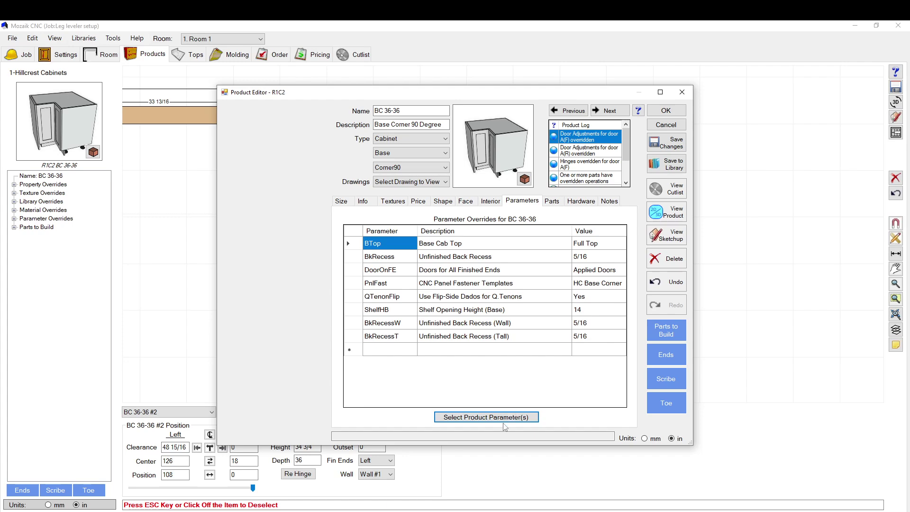
# - Set the job-wide PnlFast panel fastener template to None
pyautogui.click(666, 110)
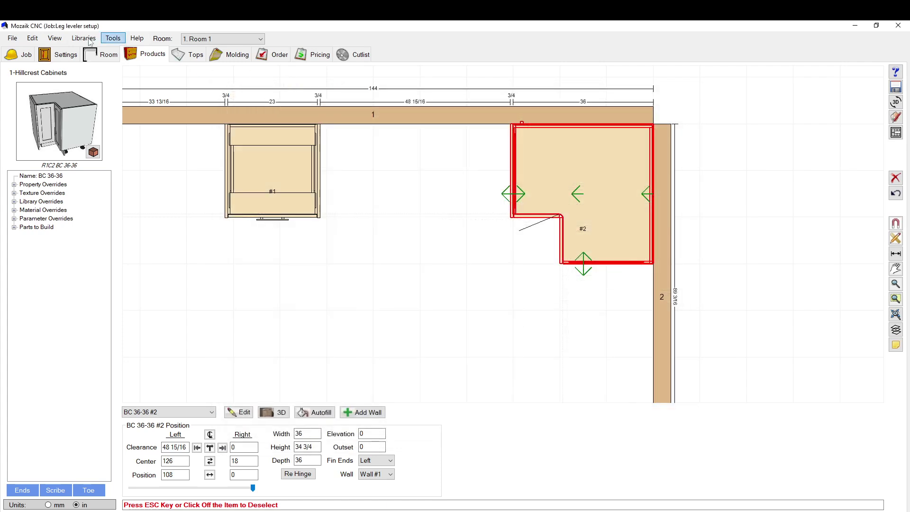
pyautogui.click(32, 38)
pyautogui.click(52, 113)
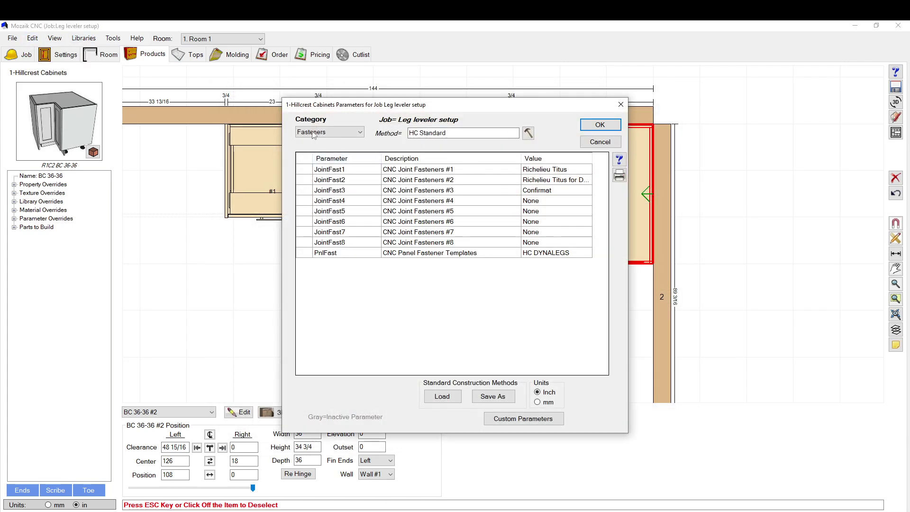
pyautogui.click(557, 253)
pyautogui.click(588, 253)
pyautogui.click(578, 267)
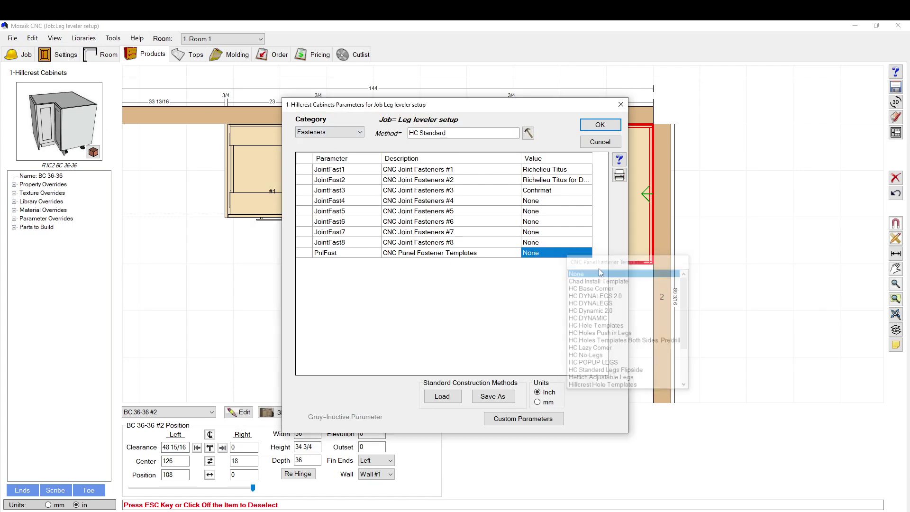
pyautogui.click(600, 125)
# - Set the corner cabinet's CNC Panel Fastener Templates override to None and view its drawing
pyautogui.doubleClick(598, 186)
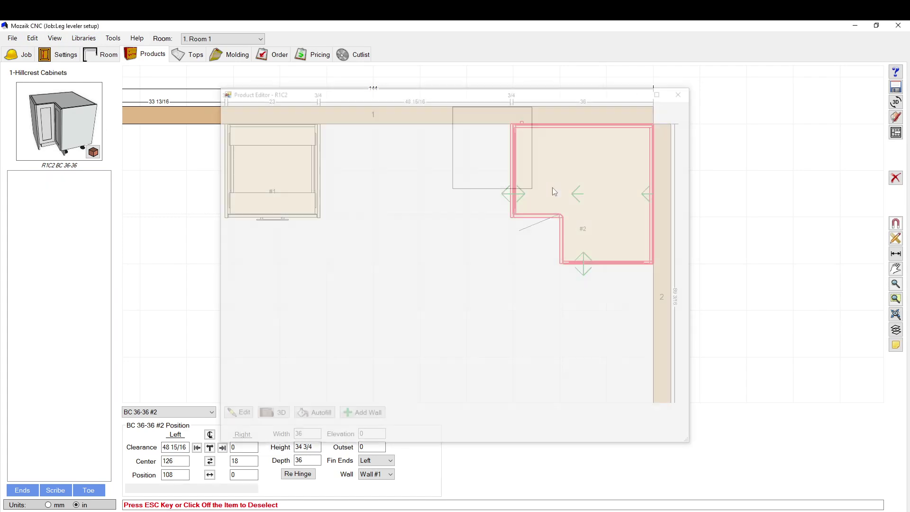
pyautogui.click(552, 202)
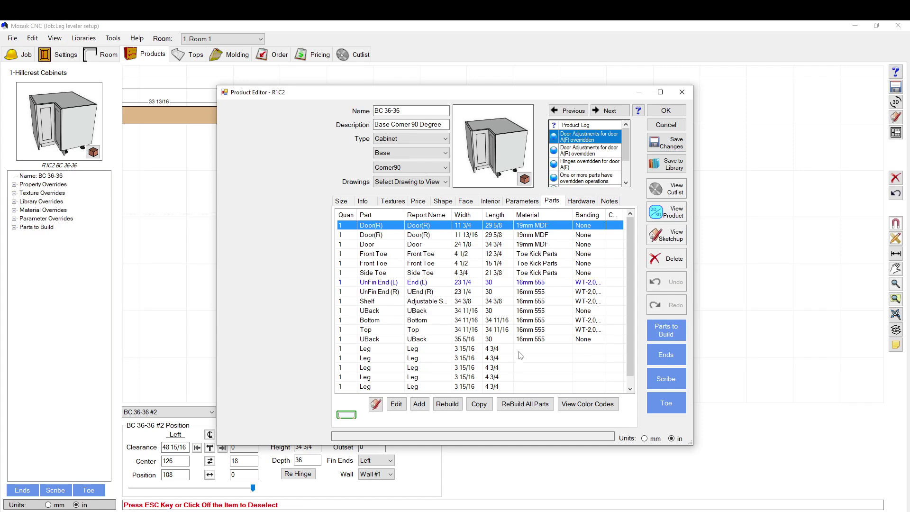
pyautogui.click(515, 201)
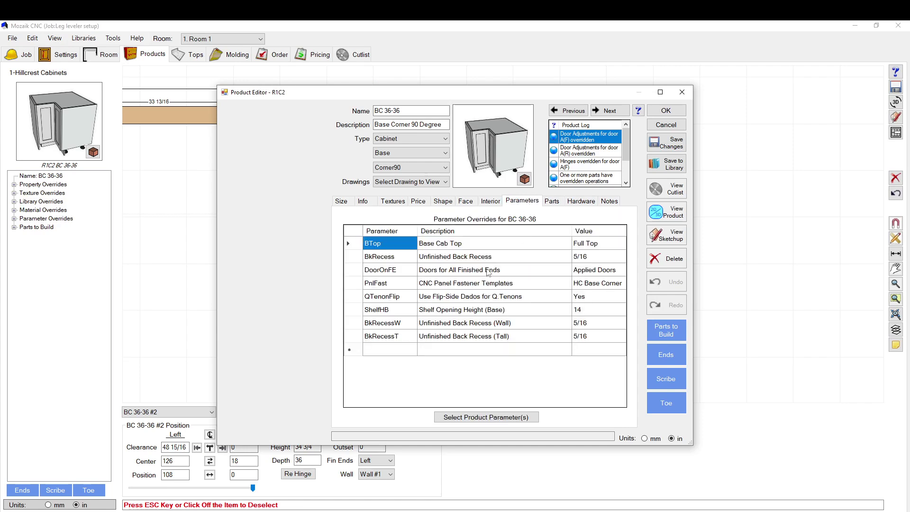
pyautogui.click(589, 285)
pyautogui.click(618, 284)
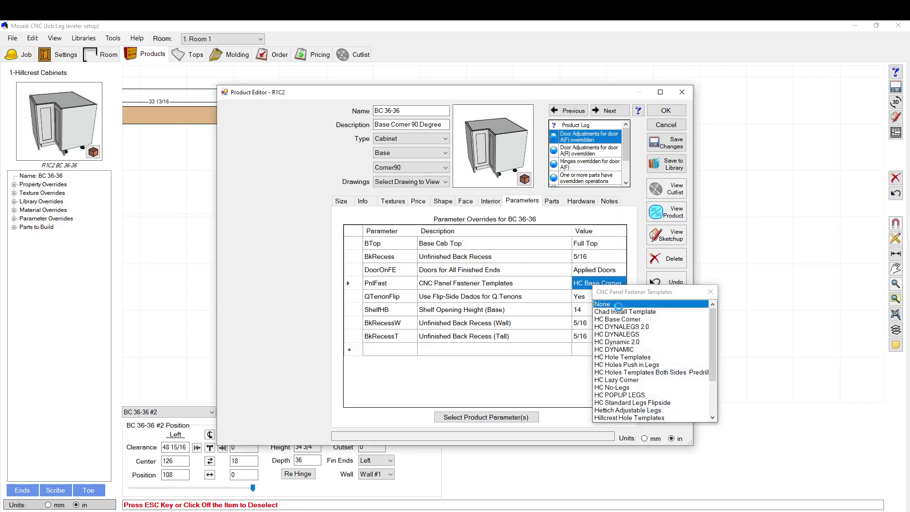
pyautogui.click(624, 300)
pyautogui.click(666, 212)
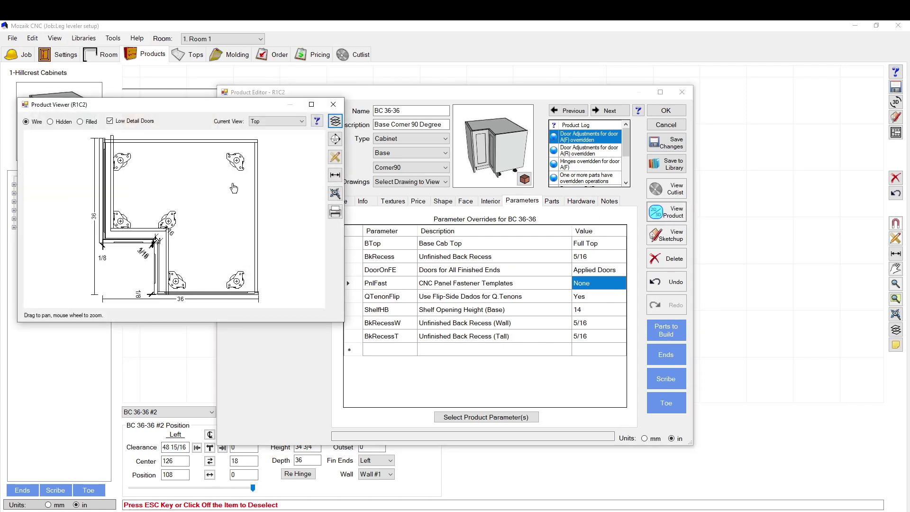
# - Zoom around the top-view drawing and select the top-right leg
pyautogui.scroll(3, 144, 249)
pyautogui.scroll(4, 183, 274)
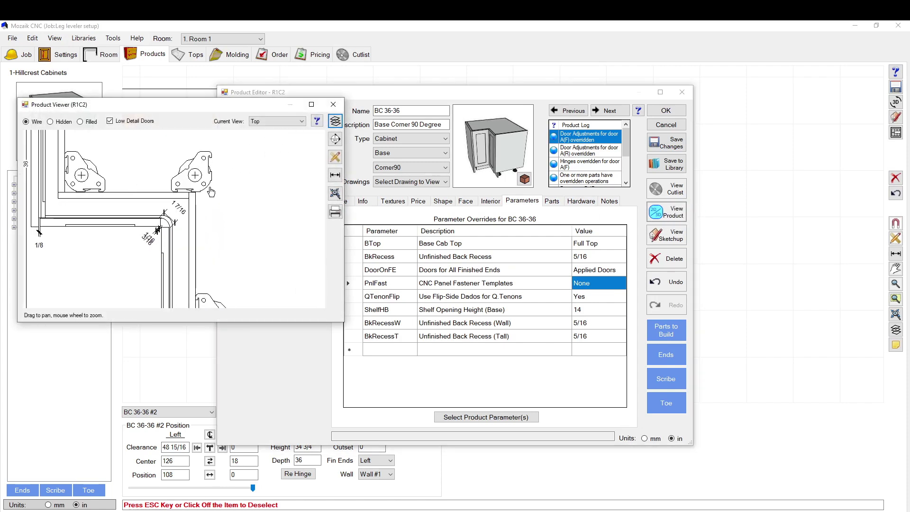
pyautogui.scroll(-7, 185, 218)
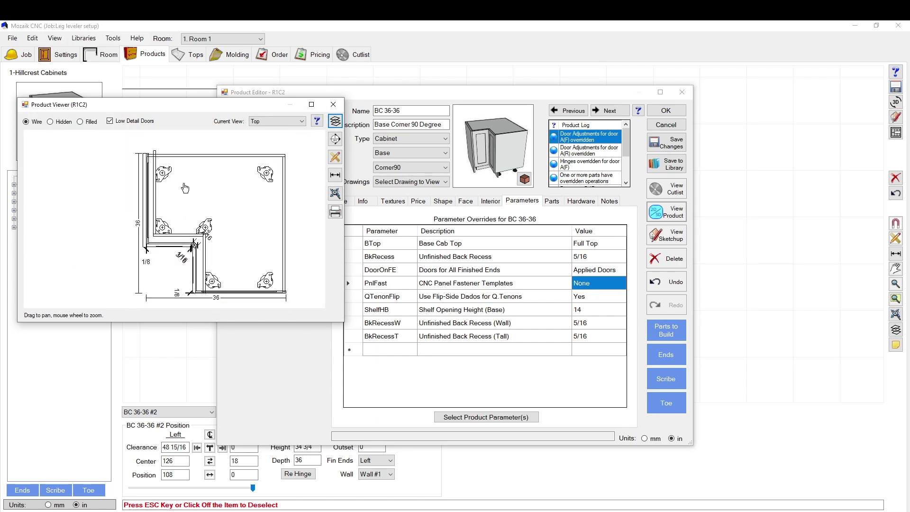
pyautogui.scroll(3, 221, 250)
pyautogui.scroll(1, 220, 251)
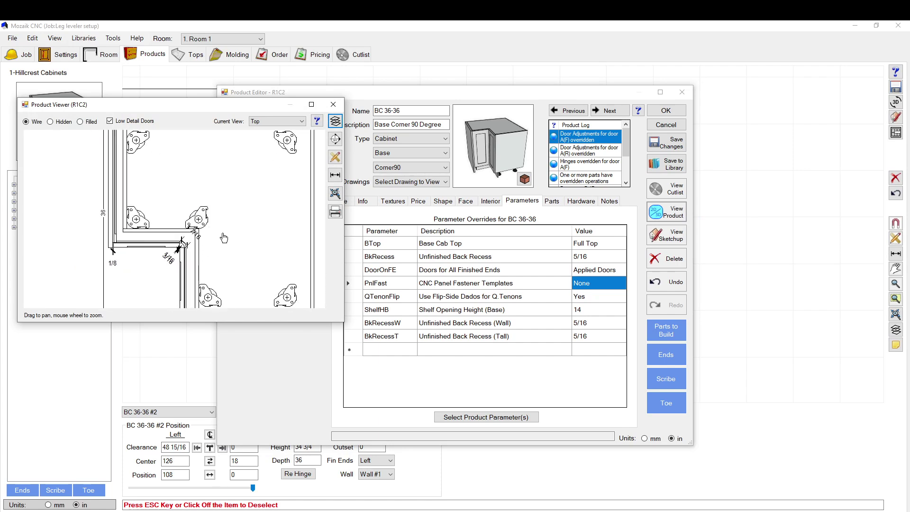
pyautogui.scroll(-1, 215, 235)
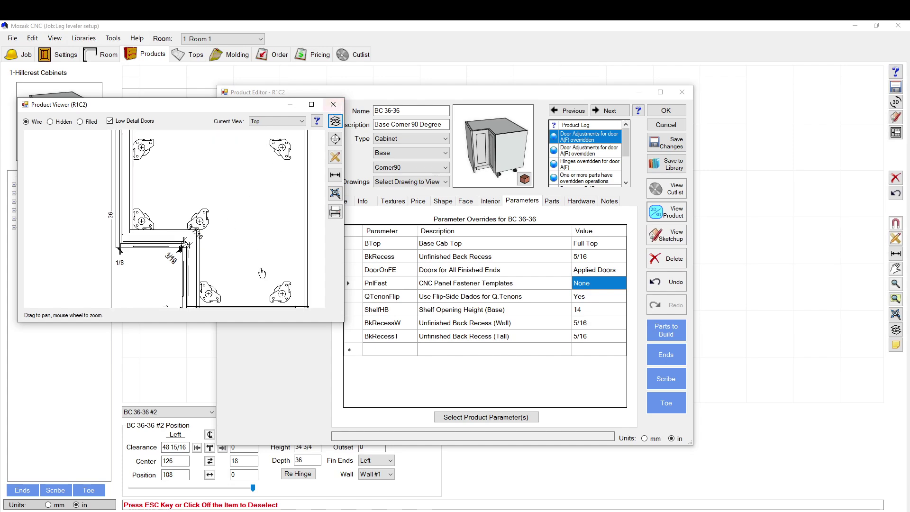
pyautogui.click(281, 148)
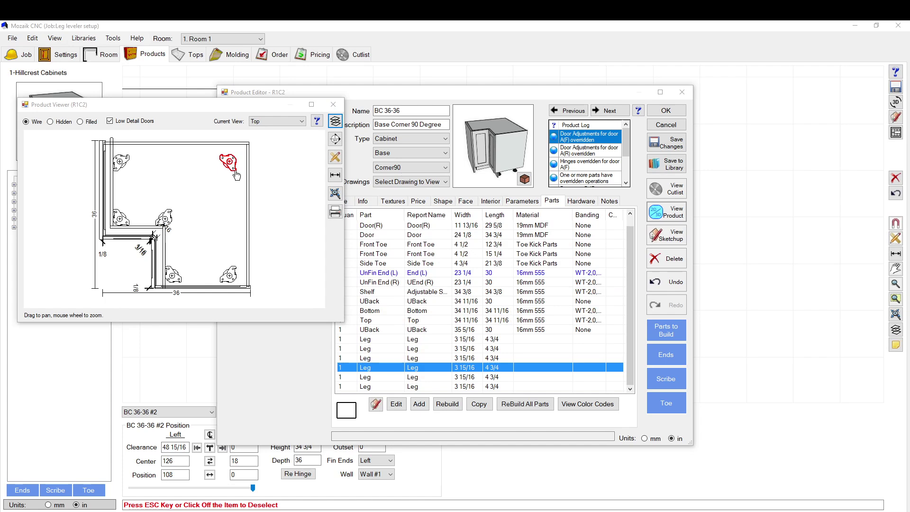
# - Reposition the top-right leg from 31 3/4 to X 28 and Y 28
pyautogui.click(399, 370)
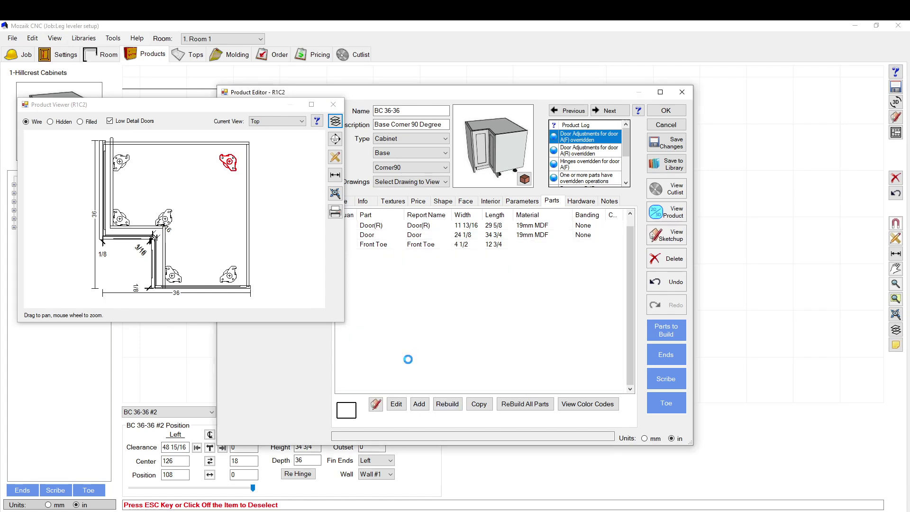
pyautogui.doubleClick(399, 370)
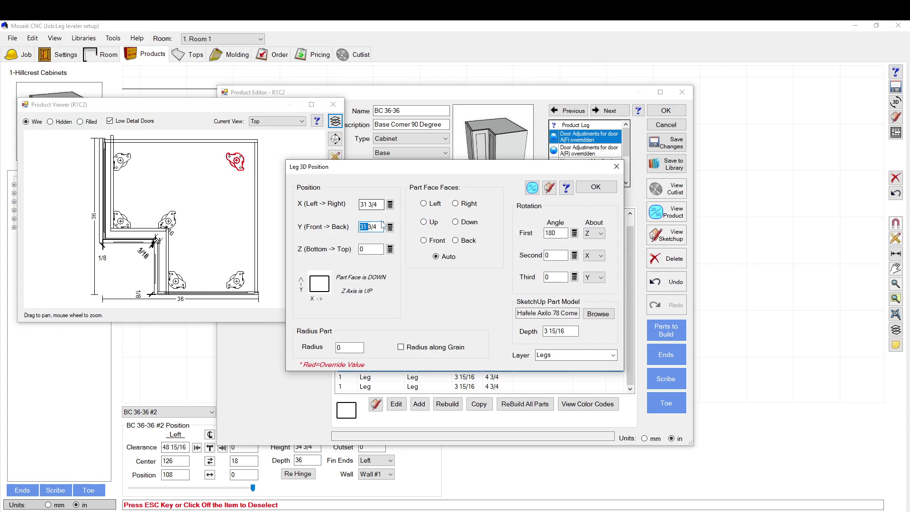
pyautogui.click(378, 206)
pyautogui.write('25')
pyautogui.press('Tab')
pyautogui.write('25')
pyautogui.click(371, 204)
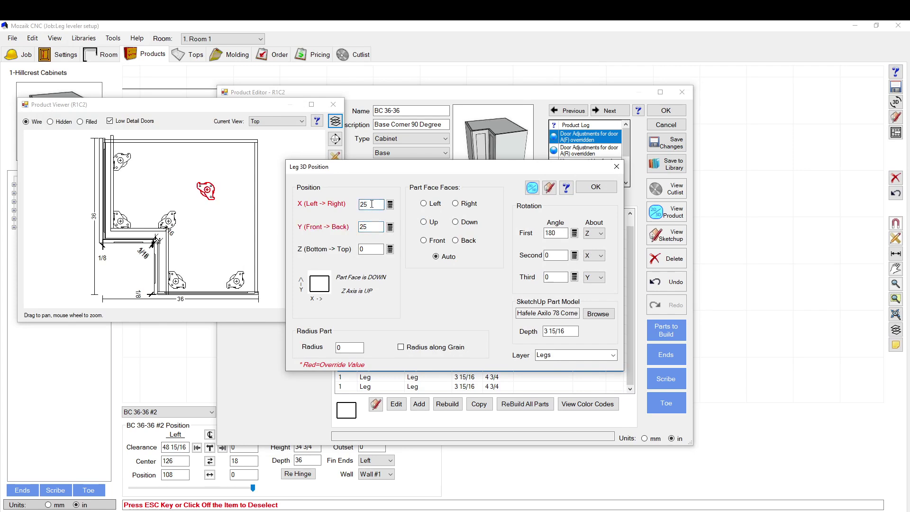
pyautogui.write('28')
pyautogui.click(378, 229)
pyautogui.write('28')
pyautogui.click(370, 207)
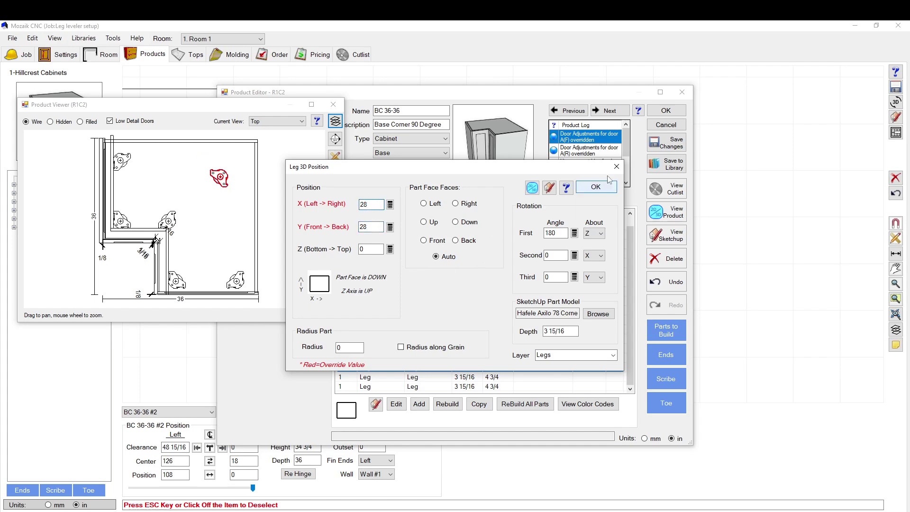
pyautogui.click(596, 188)
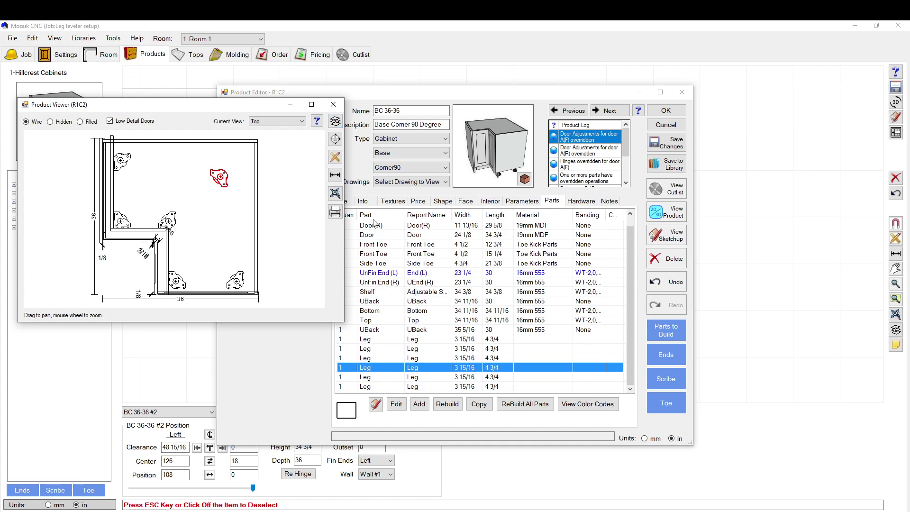
# - Select the inside-corner leg and change its X position to 13 1/2
pyautogui.click(362, 359)
pyautogui.click(372, 349)
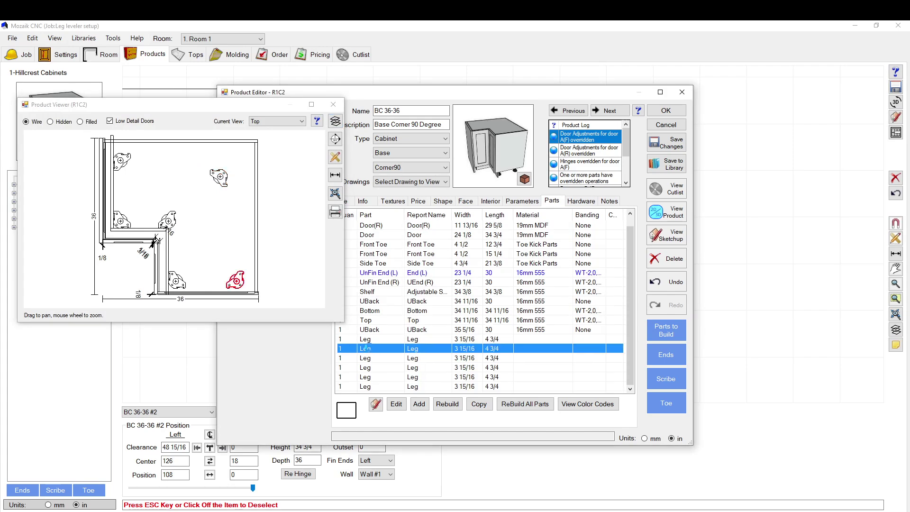
pyautogui.click(372, 340)
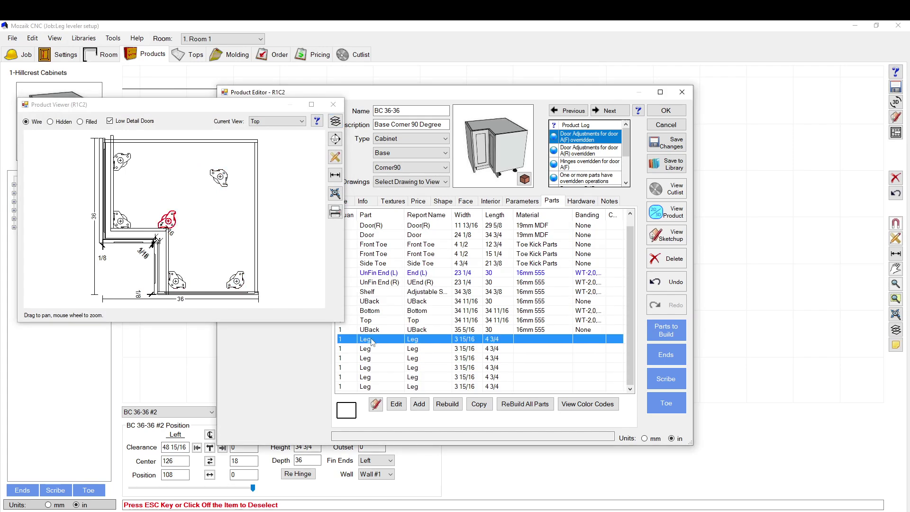
pyautogui.doubleClick(372, 340)
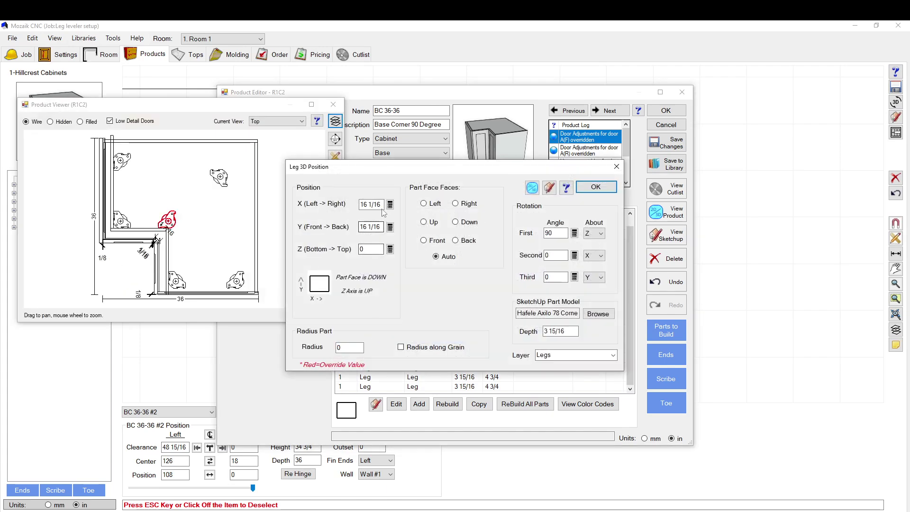
pyautogui.moveTo(382, 204); pyautogui.dragTo(345, 206)
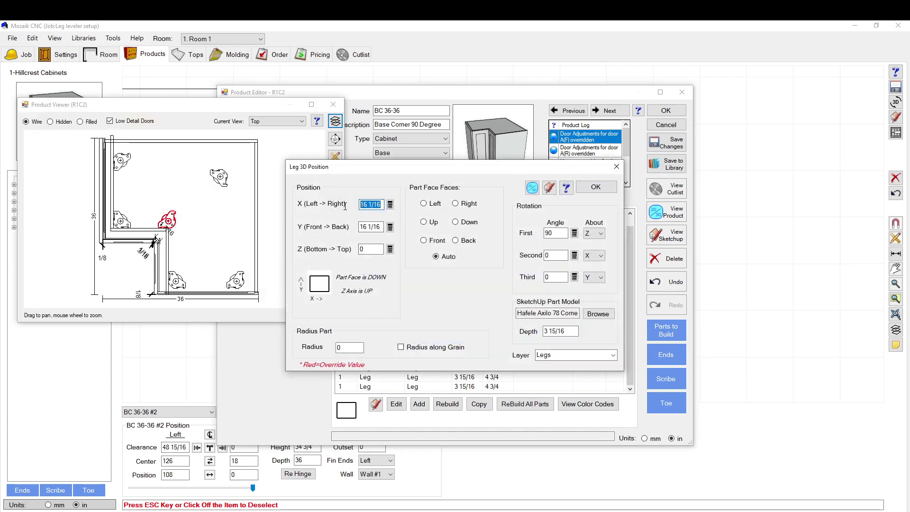
pyautogui.write('14')
pyautogui.scroll(2, 170, 257)
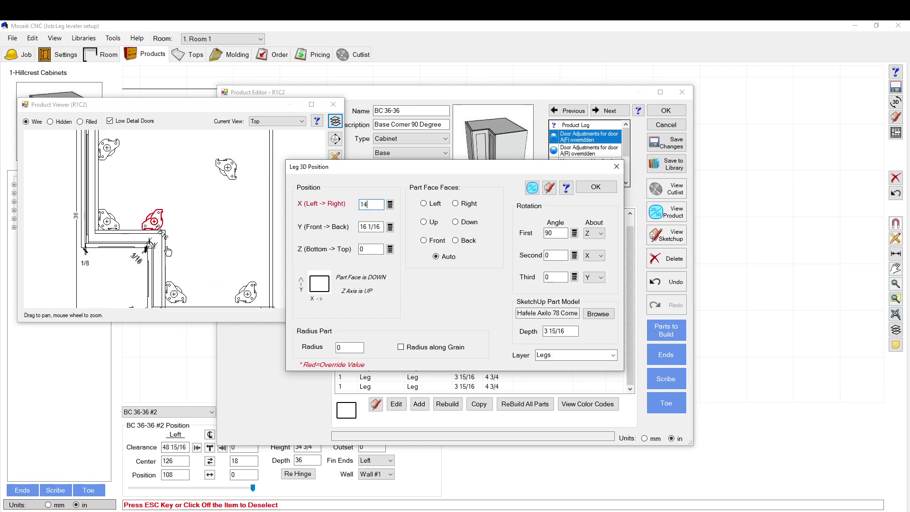
pyautogui.scroll(3, 170, 237)
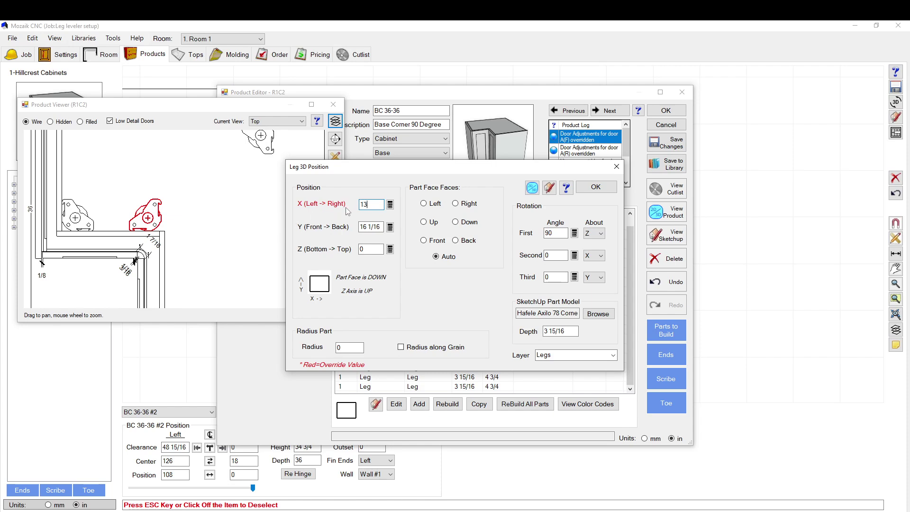
pyautogui.click(209, 207)
# - Close the drawing and accept the leg's position of X 13 1/2, Y 16 1/16
pyautogui.scroll(-2, 292, 215)
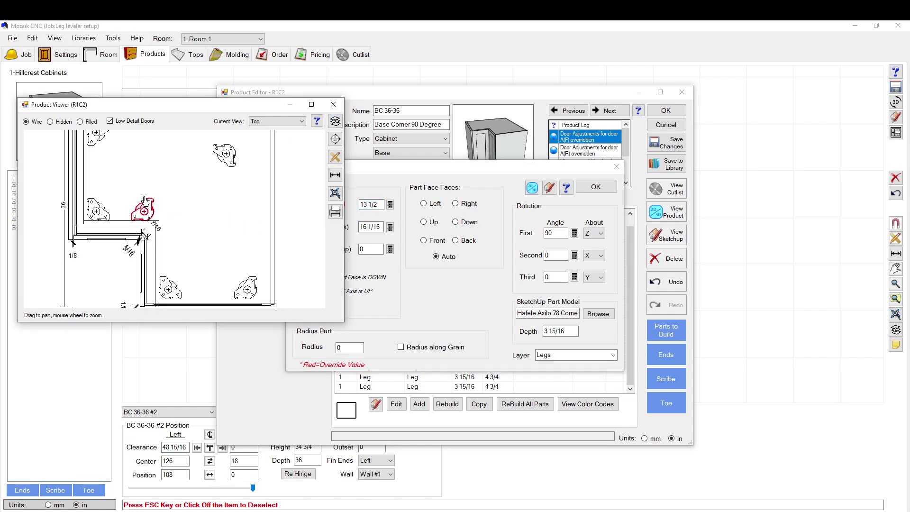
pyautogui.scroll(1, 292, 215)
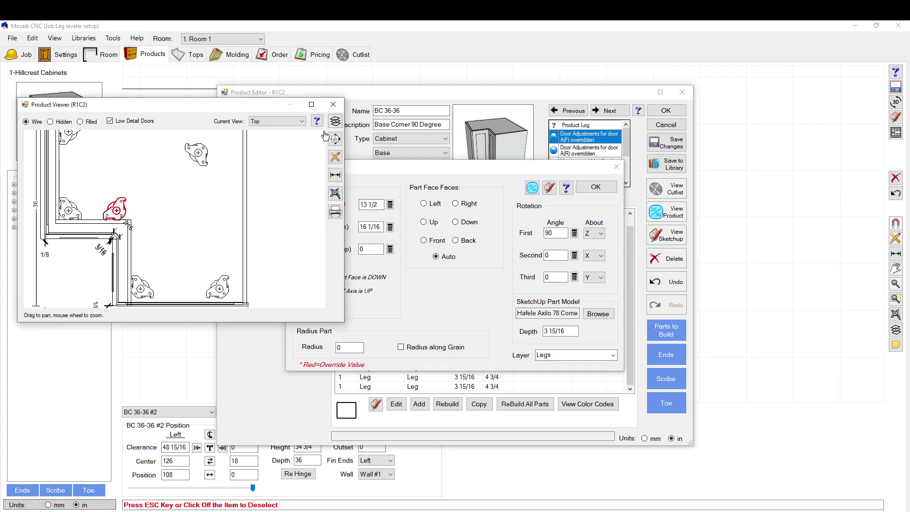
pyautogui.click(334, 107)
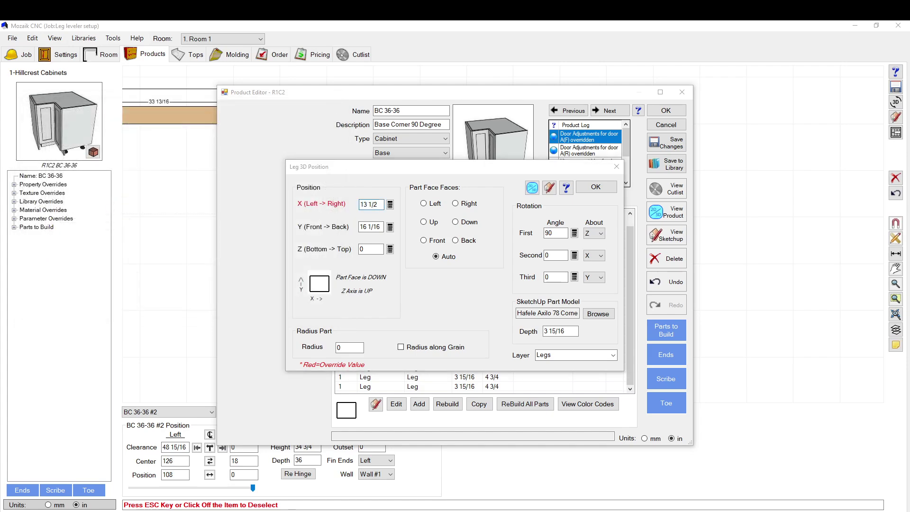
pyautogui.press('Return')
pyautogui.scroll(2, 212, 182)
pyautogui.scroll(-5, 212, 182)
pyautogui.scroll(2, 197, 242)
pyautogui.scroll(4, 209, 160)
pyautogui.scroll(-2, 236, 234)
# - Begin a distance measurement from a leg in the drawing, then cancel it
pyautogui.click(336, 176)
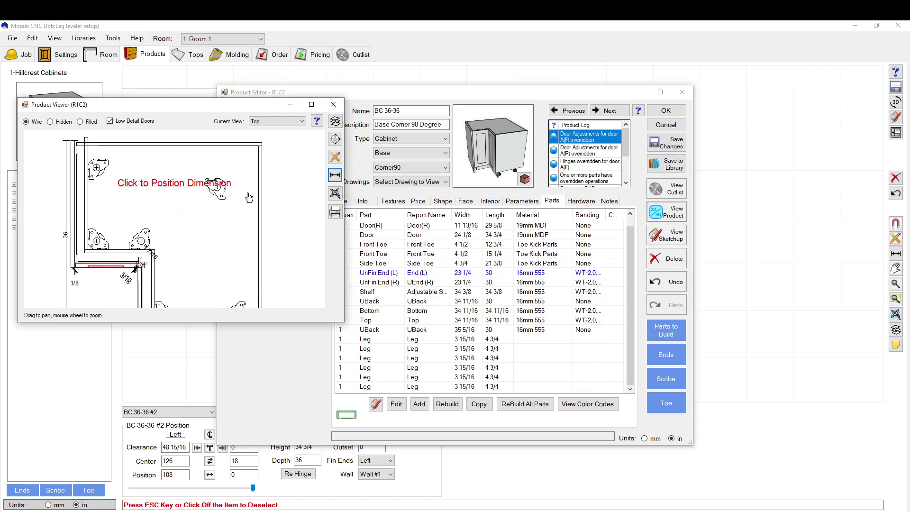
pyautogui.scroll(1, 227, 205)
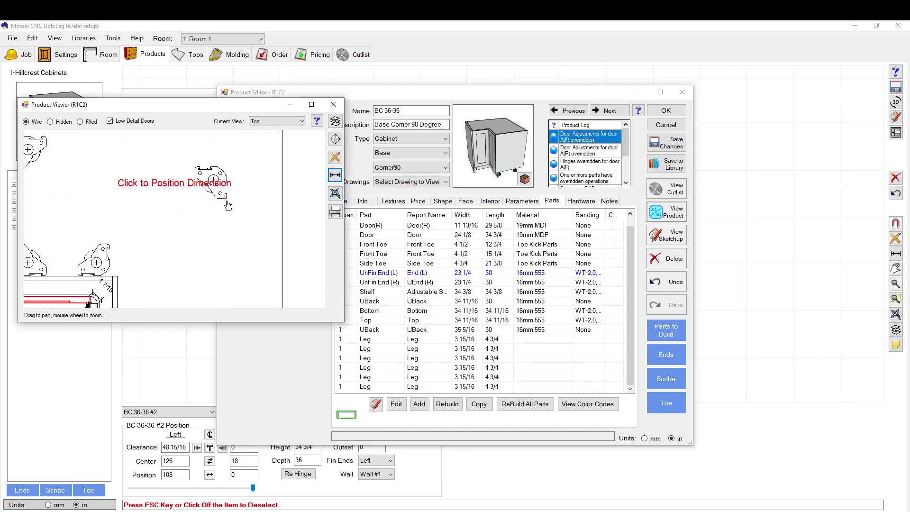
pyautogui.click(227, 205)
pyautogui.scroll(-2, 227, 205)
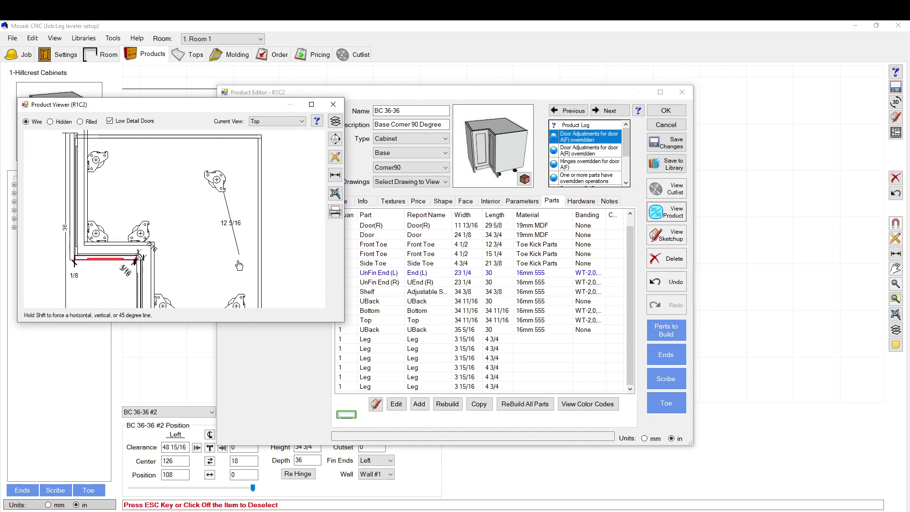
pyautogui.scroll(-2, 242, 285)
pyautogui.press('Escape')
pyautogui.scroll(5, 220, 174)
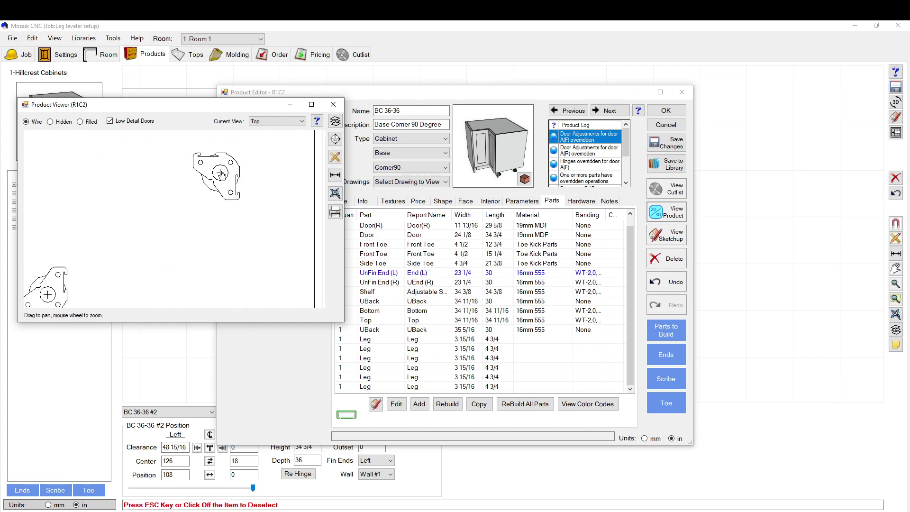
# - Measure the 24 1/16 distance from the top-right leg to the lower leg
pyautogui.click(221, 173)
pyautogui.scroll(-2, 221, 173)
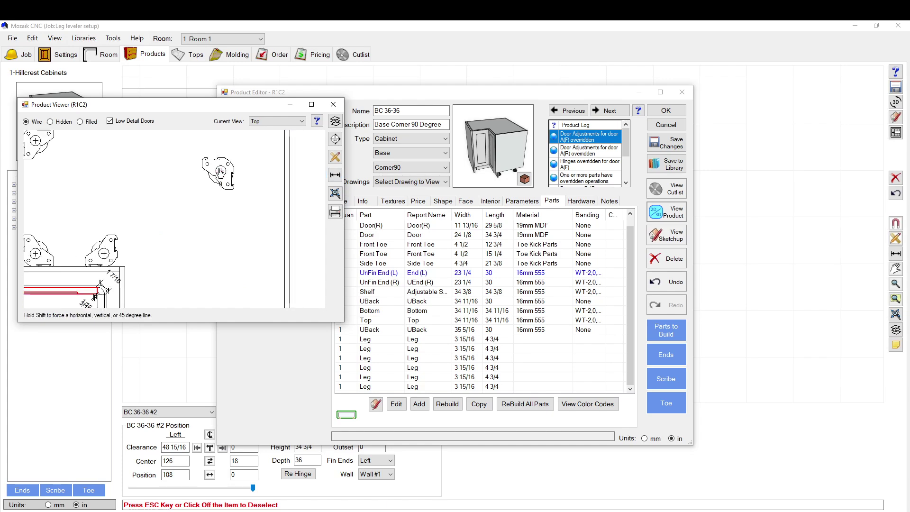
pyautogui.scroll(-2, 221, 172)
pyautogui.scroll(4, 225, 263)
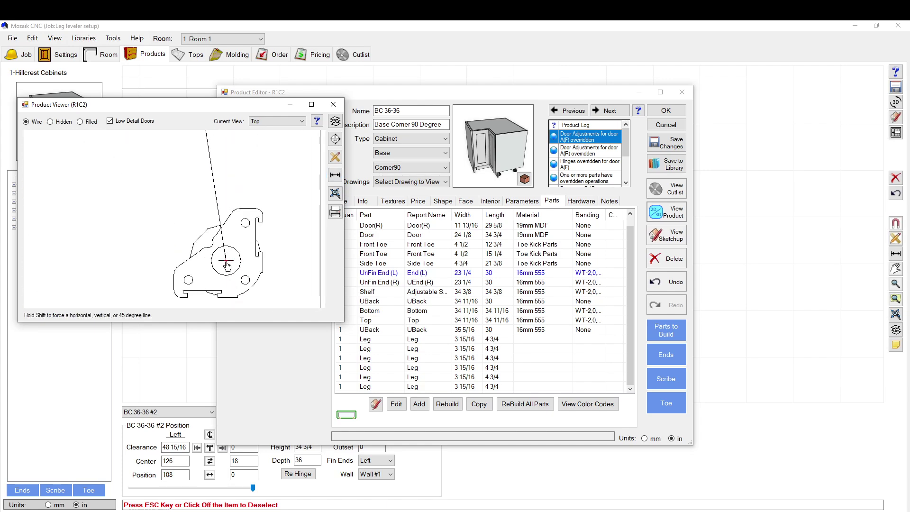
pyautogui.click(227, 266)
pyautogui.scroll(-3, 247, 256)
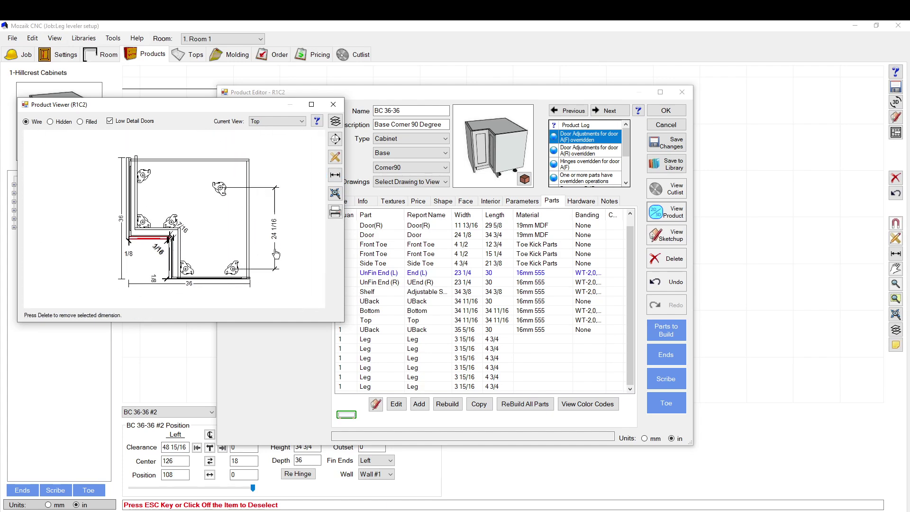
pyautogui.scroll(3, 228, 228)
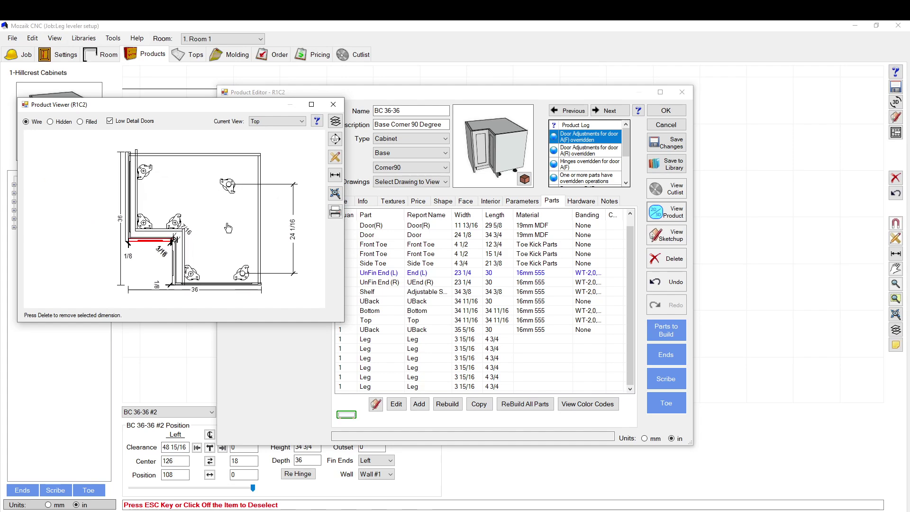
pyautogui.scroll(1, 228, 228)
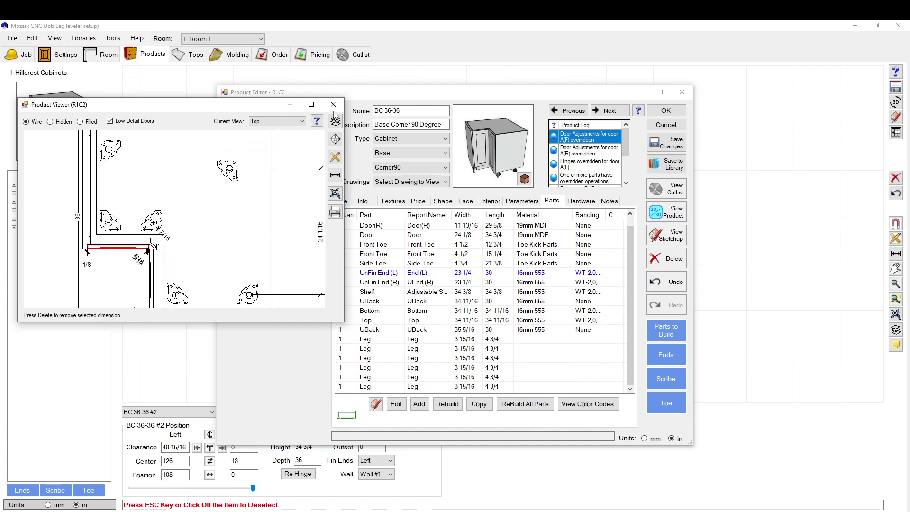
# - Close the cabinet drawing and editor, and open the Hardware library
pyautogui.click(333, 105)
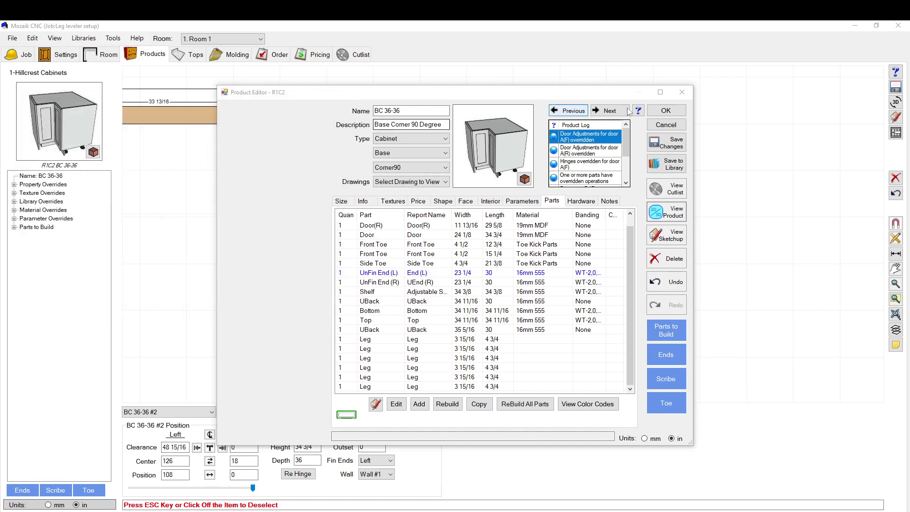
pyautogui.click(666, 110)
pyautogui.click(92, 40)
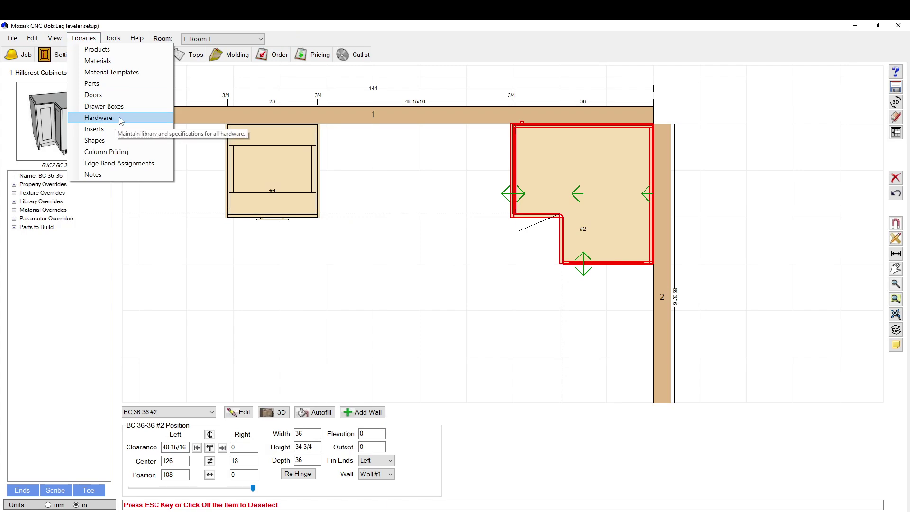
pyautogui.click(98, 118)
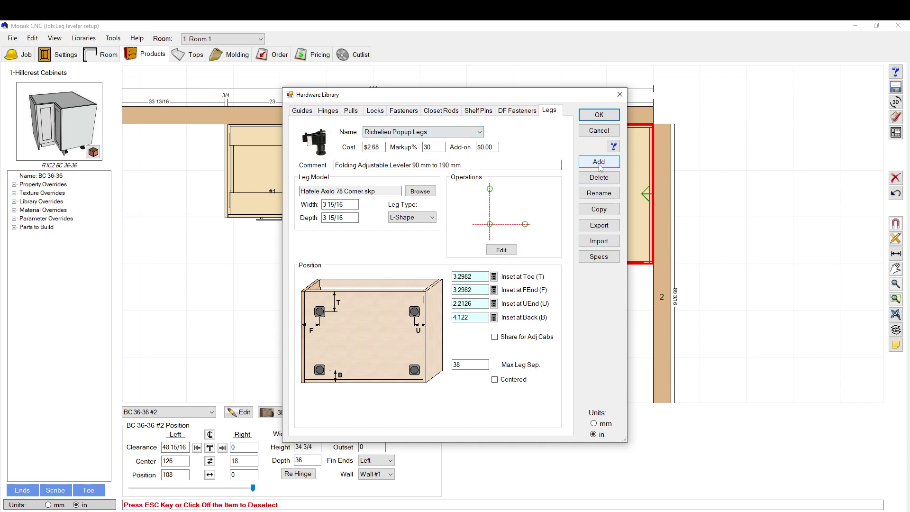
# - Copy Richelieu Popup Legs as 'Richelieu Popup Legs (Base Corner)' with Max Leg Sep 22
pyautogui.click(599, 209)
pyautogui.click(466, 257)
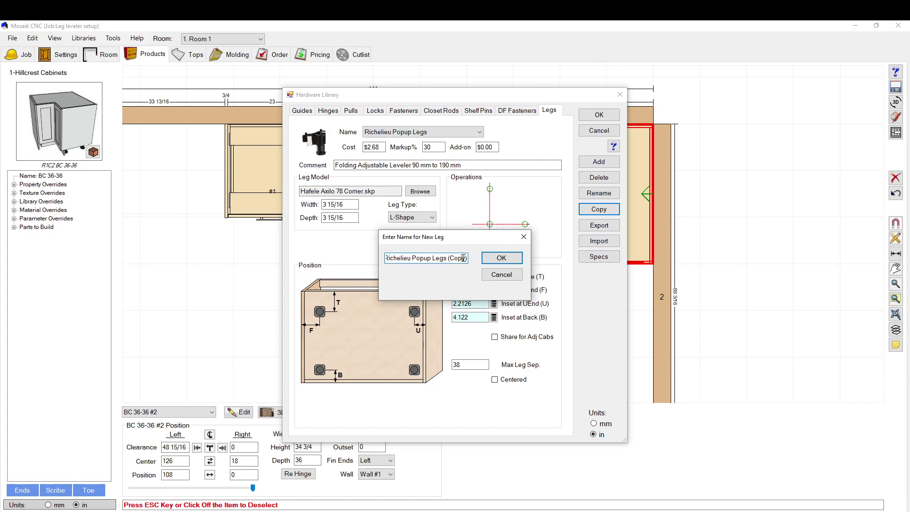
pyautogui.moveTo(465, 258); pyautogui.dragTo(451, 264)
pyautogui.write('Ease Corner')
pyautogui.click(501, 259)
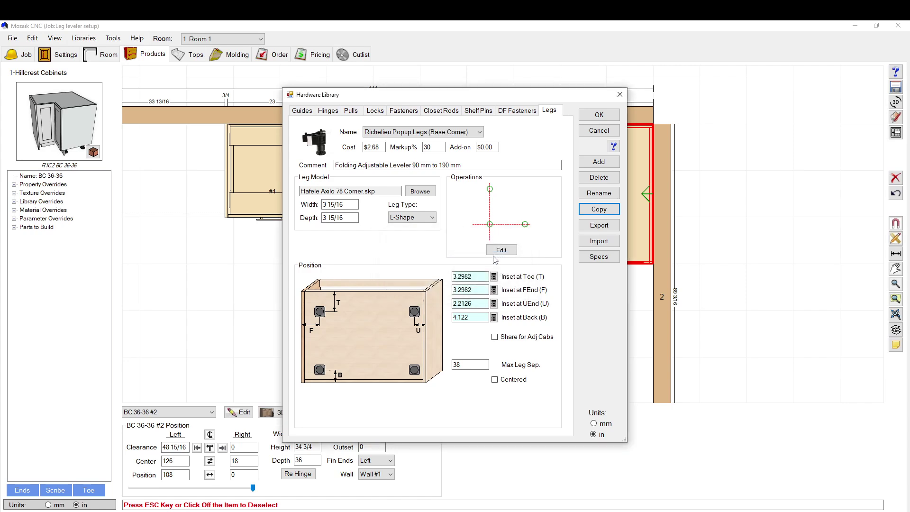
pyautogui.click(469, 365)
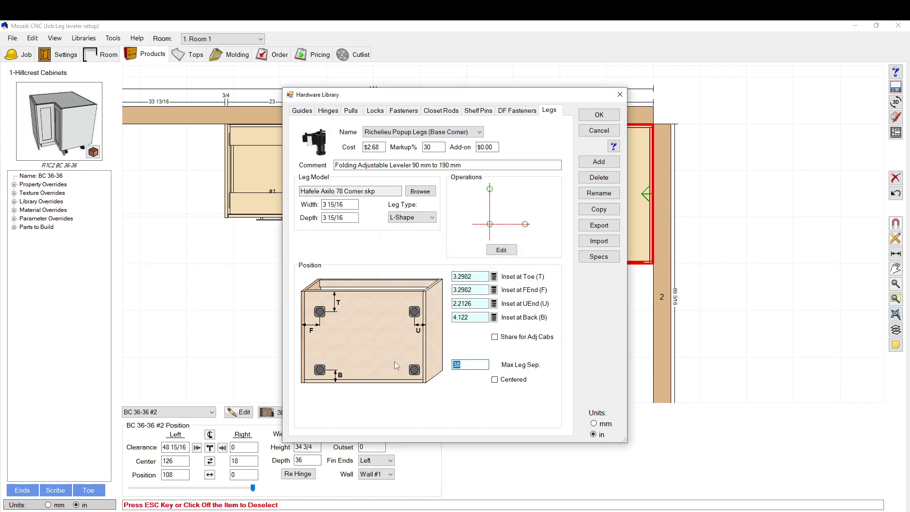
pyautogui.write('22')
# - Assign Richelieu Popup Legs (Base Corner) to BC 36-36 and show its top-view drawing
pyautogui.click(599, 115)
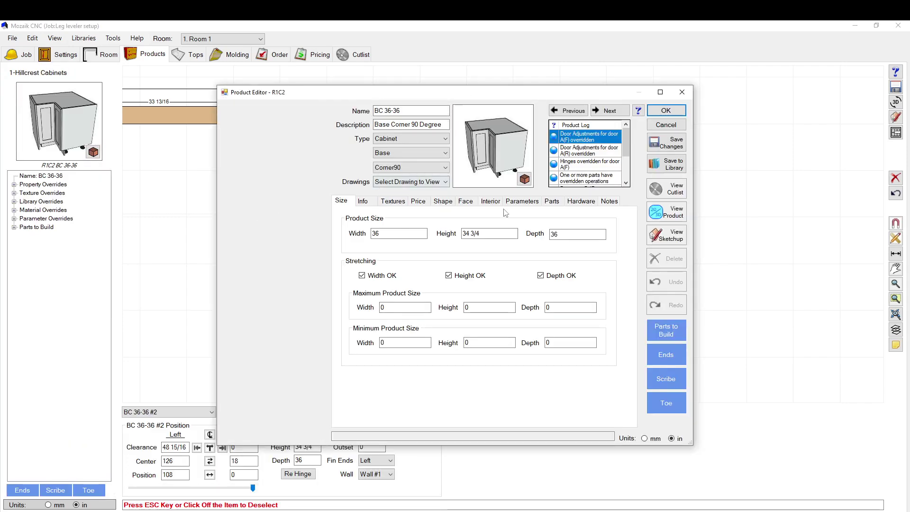
pyautogui.click(363, 203)
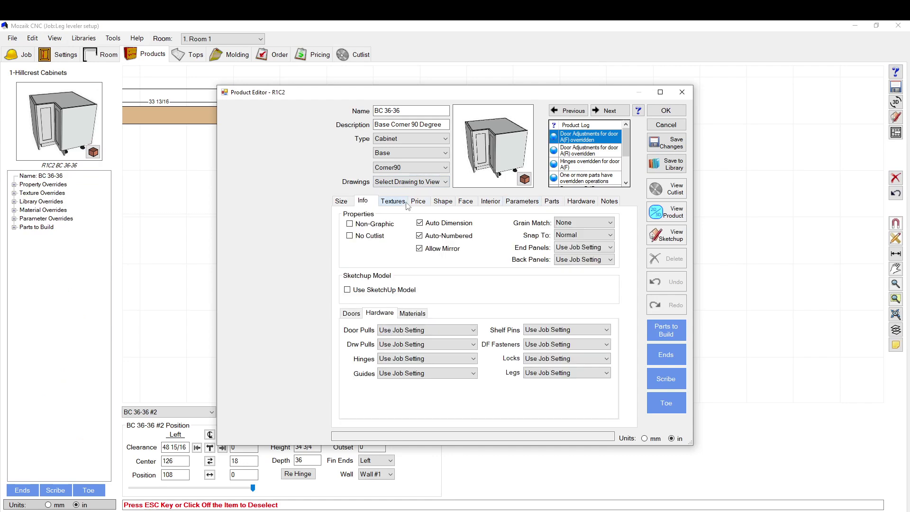
pyautogui.click(565, 373)
pyautogui.click(562, 421)
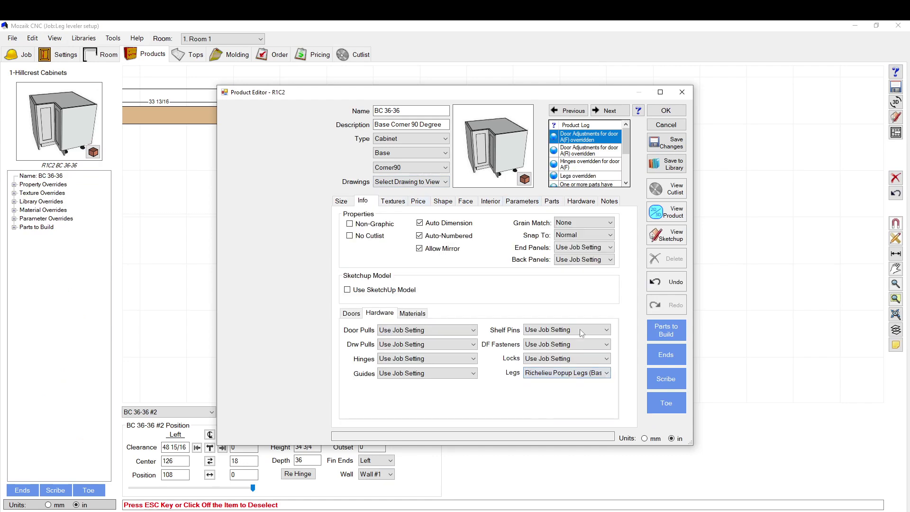
pyautogui.click(666, 211)
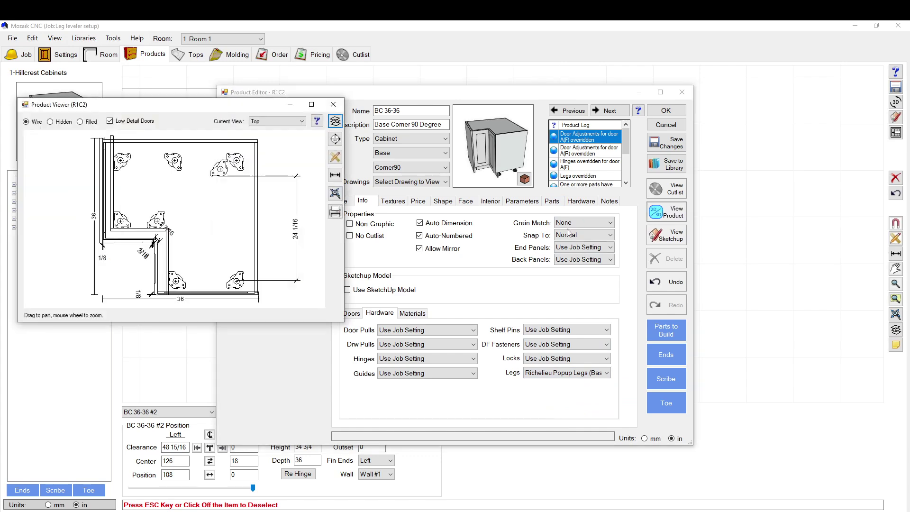
pyautogui.moveTo(213, 177)
pyautogui.mouseDown()
pyautogui.moveTo(222, 159)
pyautogui.moveTo(237, 164)
pyautogui.mouseUp()
pyautogui.scroll(1, 238, 164)
# - Step through the Leg rows to locate the back right leg at X 31 3/4, Y 31 3/4
pyautogui.click(552, 201)
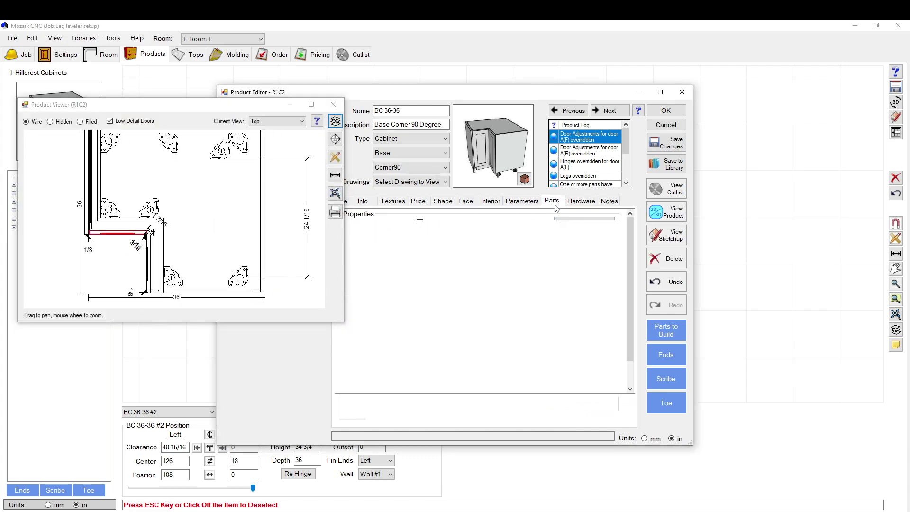
pyautogui.click(418, 283)
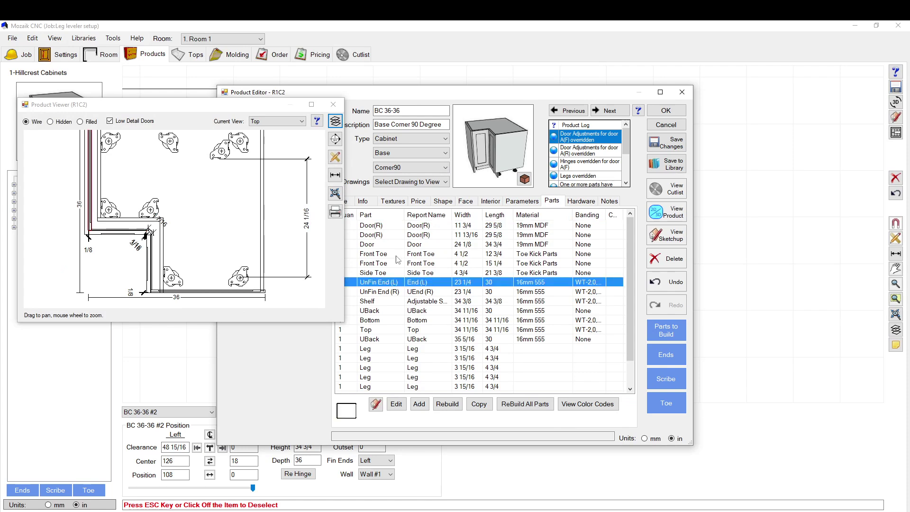
pyautogui.scroll(-1, 432, 328)
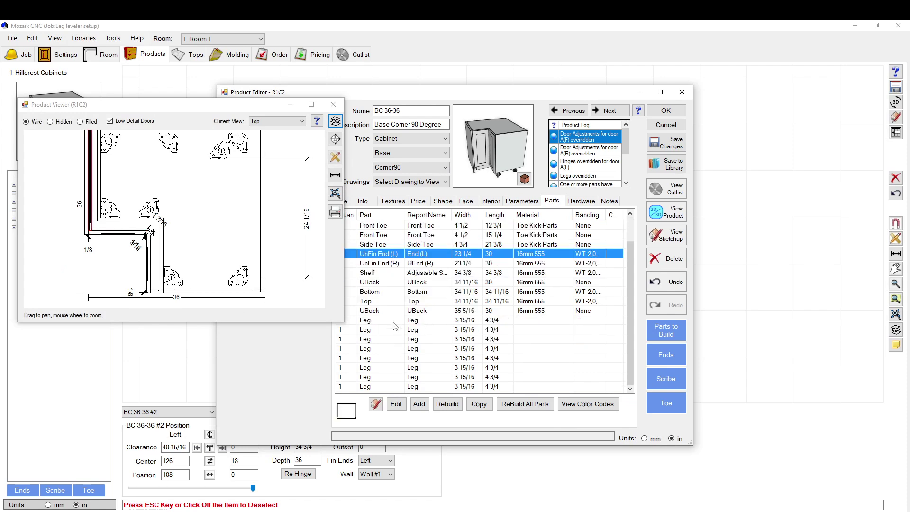
pyautogui.click(393, 321)
pyautogui.click(390, 335)
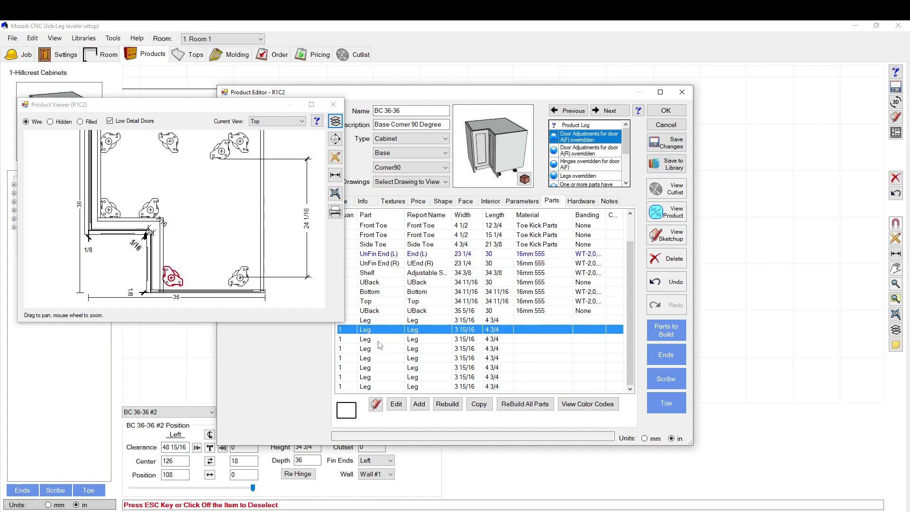
pyautogui.click(379, 339)
pyautogui.click(378, 350)
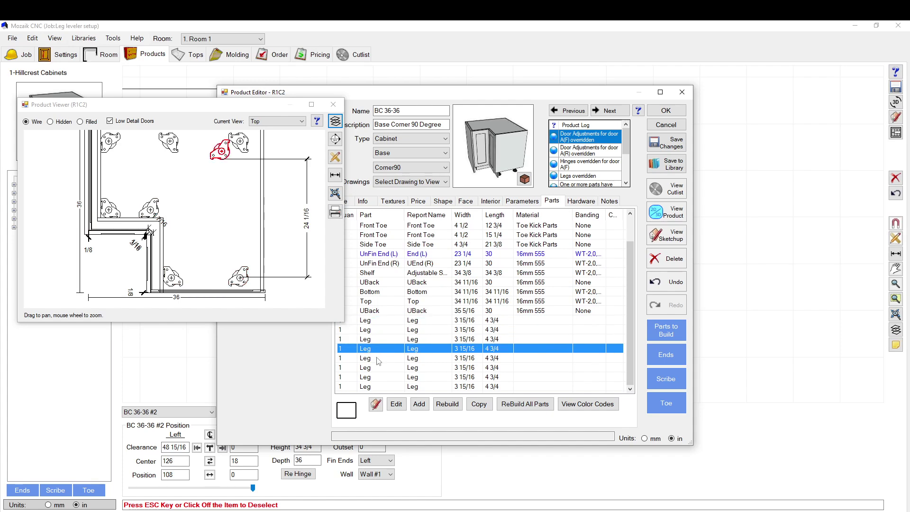
pyautogui.click(378, 361)
pyautogui.click(379, 353)
pyautogui.click(379, 359)
# - Try an X position of 12 for a leg, then cancel without keeping the change
pyautogui.click(396, 404)
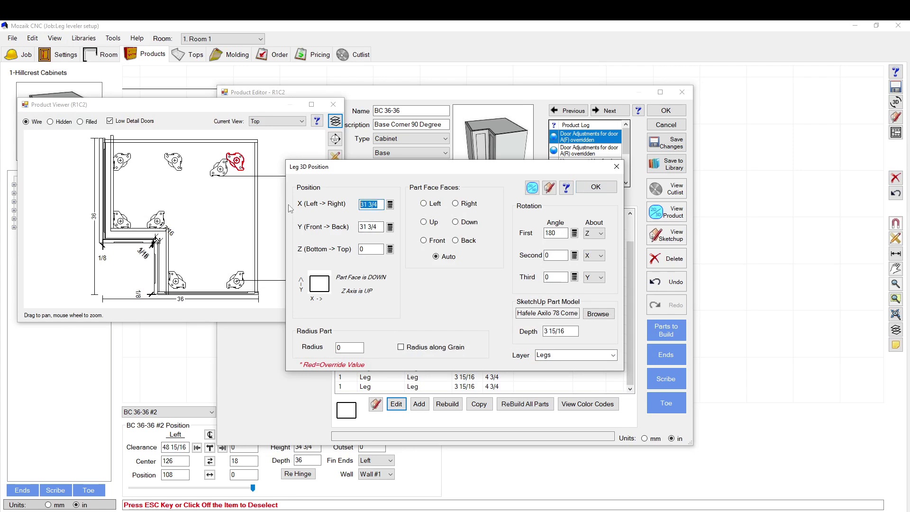
pyautogui.write('12')
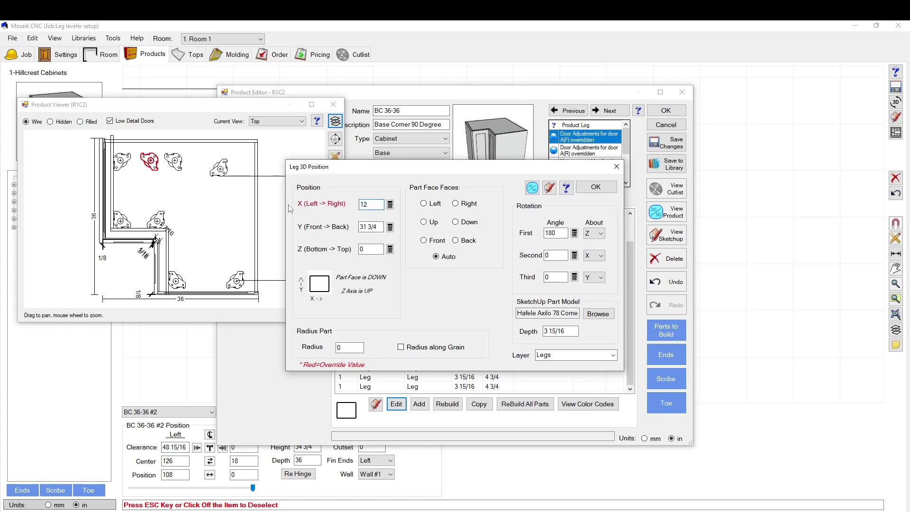
pyautogui.doubleClick(369, 205)
pyautogui.click(616, 167)
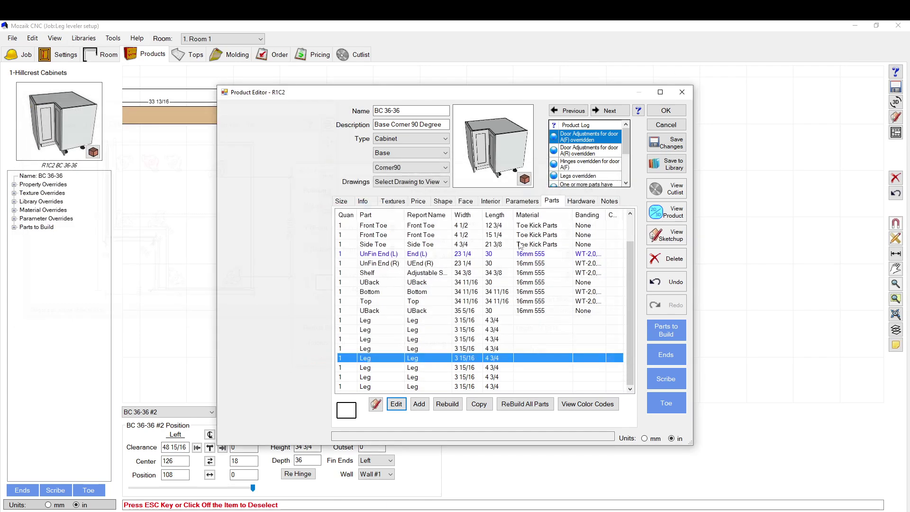
# - Reopen the top-view drawing and step through the legs to the front corner leg (X 16 1/16, Y 2 3/16)
pyautogui.click(373, 368)
pyautogui.click(666, 212)
pyautogui.click(383, 377)
pyautogui.click(377, 387)
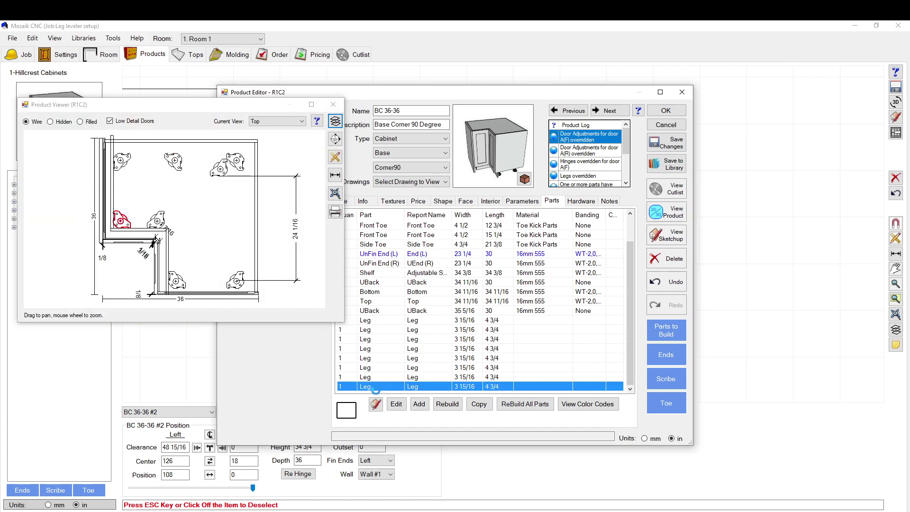
pyautogui.click(378, 358)
pyautogui.click(378, 339)
pyautogui.click(378, 329)
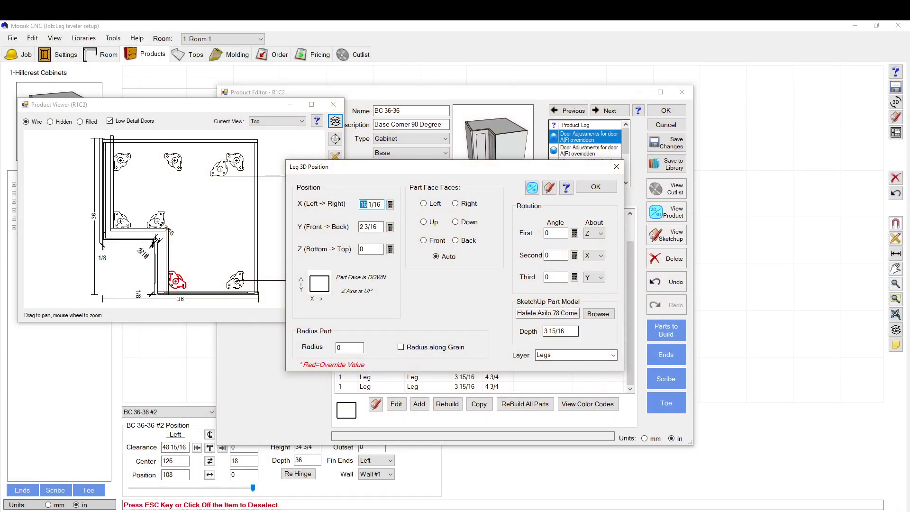
# - Snip the corner leg's position values (X 16 1/16, Y 2 3/16), then close its dialog
pyautogui.click(22, 242)
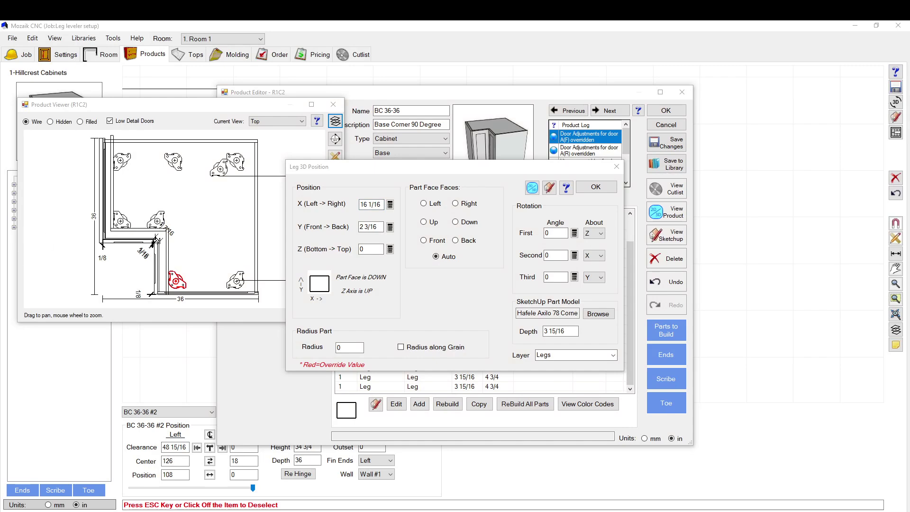
pyautogui.hotkey('alt', 'Tab')
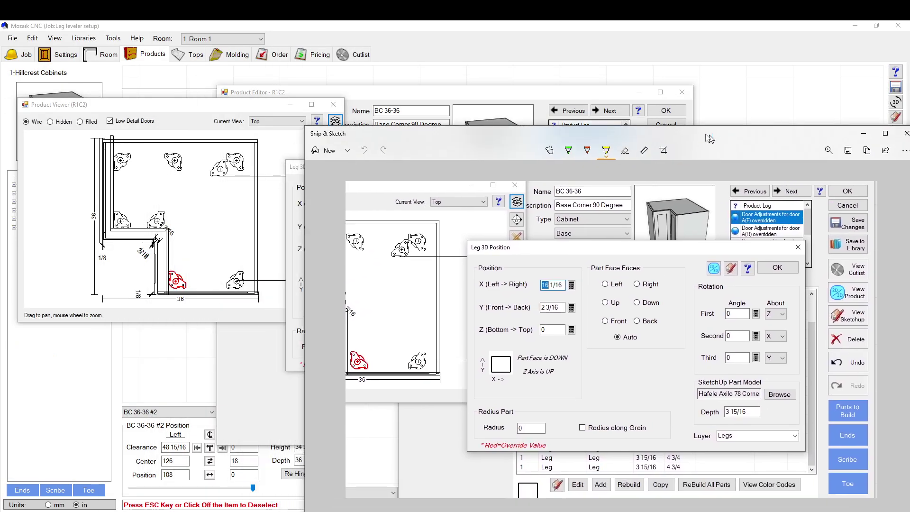
pyautogui.moveTo(414, 140)
pyautogui.mouseDown()
pyautogui.moveTo(381, 95)
pyautogui.moveTo(307, 95)
pyautogui.moveTo(0, 38)
pyautogui.mouseUp()
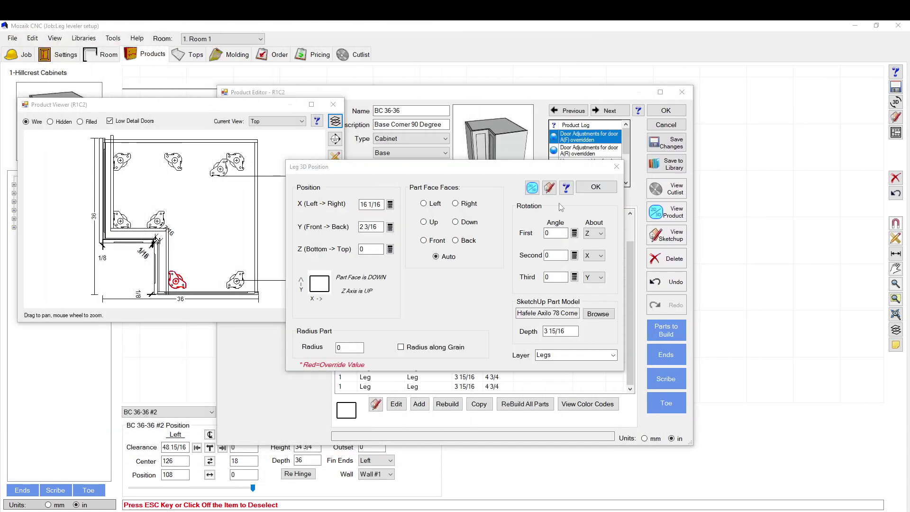
pyautogui.click(372, 204)
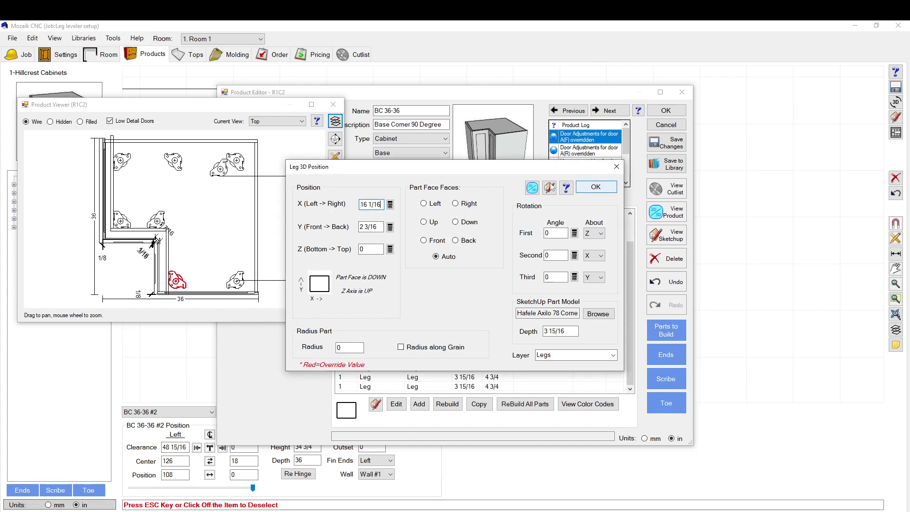
pyautogui.click(616, 167)
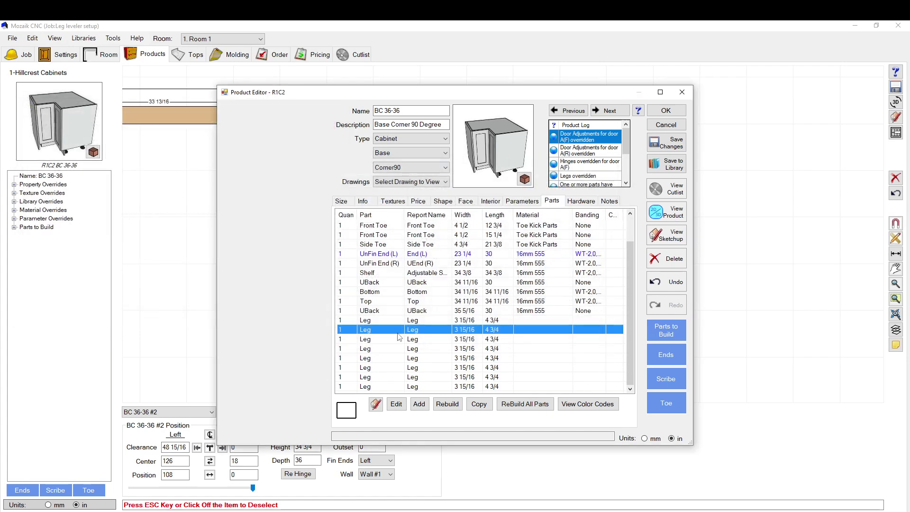
# - Reopen the top-view drawing and open the position settings of the leg along the back edge
pyautogui.click(657, 213)
pyautogui.click(376, 320)
pyautogui.click(372, 332)
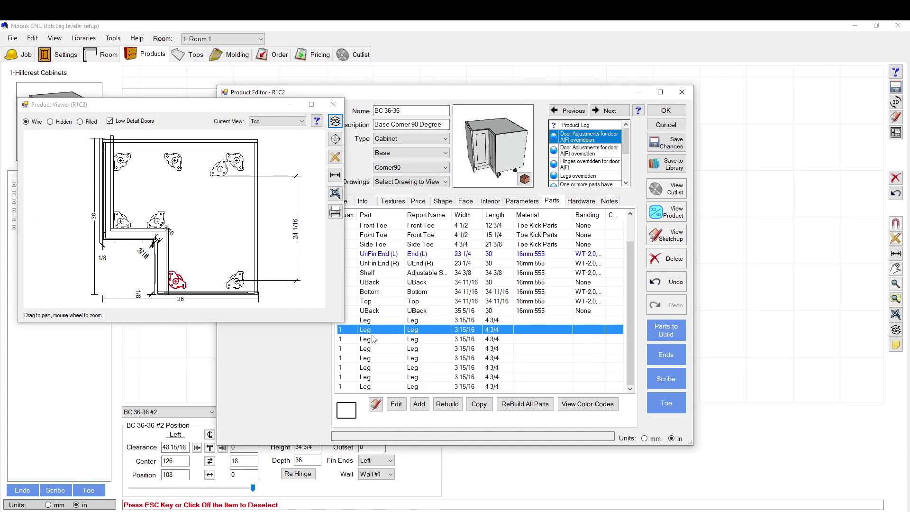
pyautogui.click(378, 358)
pyautogui.click(385, 368)
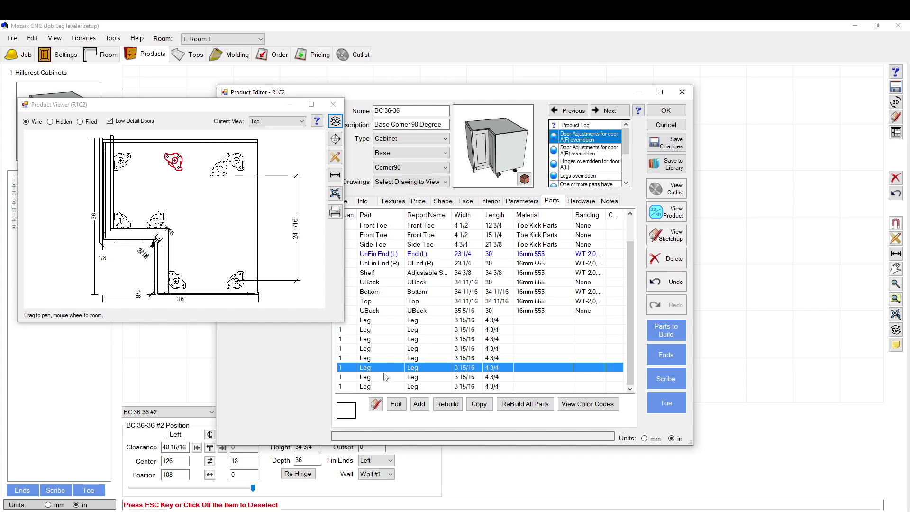
pyautogui.doubleClick(384, 369)
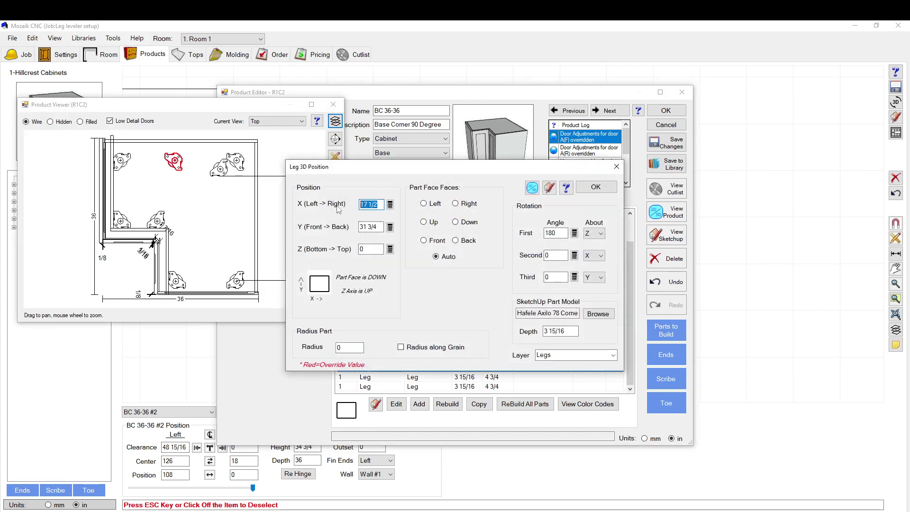
# - Set the leg's X to 16 1/16 and its first rotation angle to 0°
pyautogui.write('16.0625')
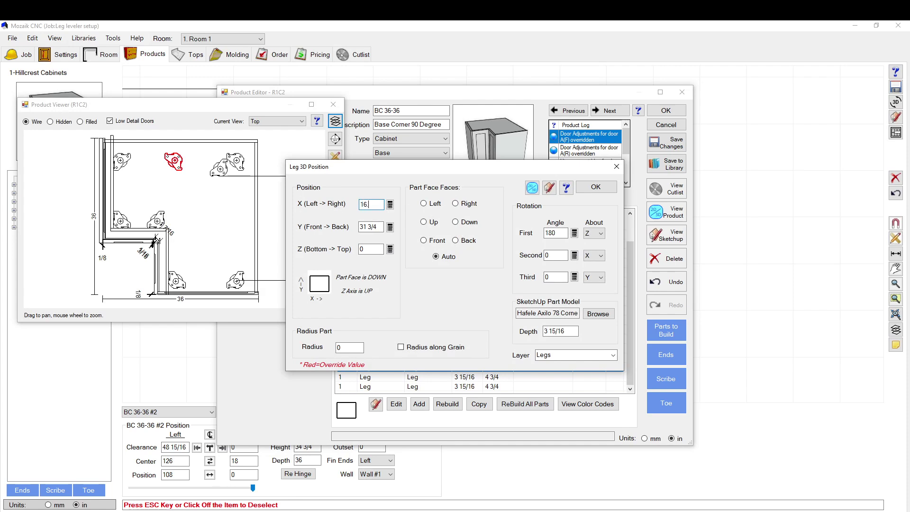
pyautogui.click(378, 226)
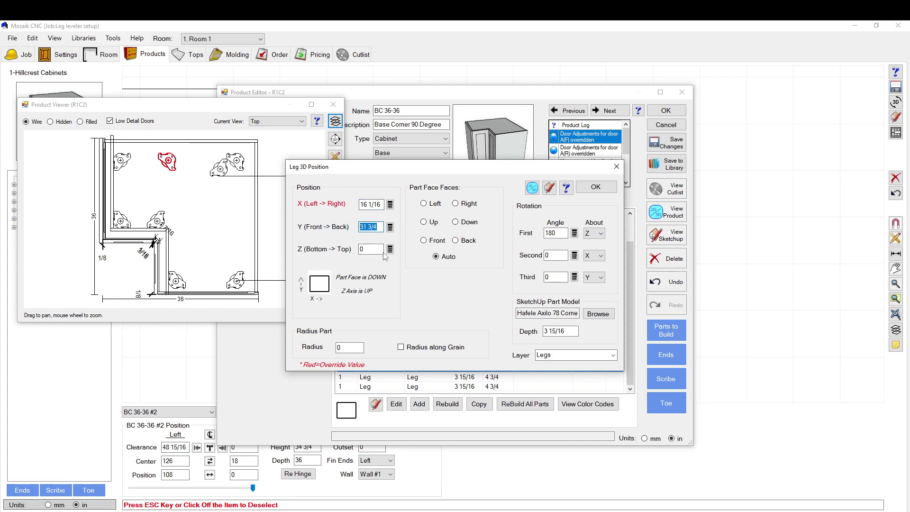
pyautogui.write('12')
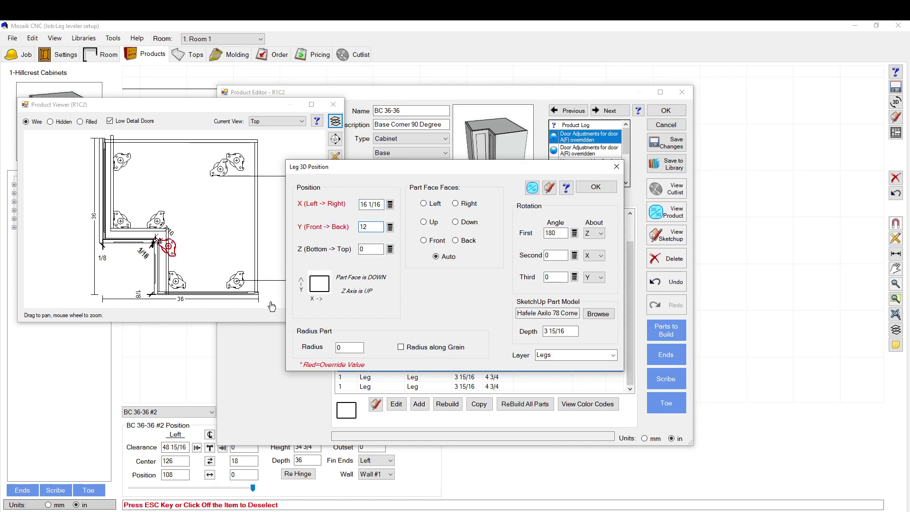
pyautogui.scroll(2, 190, 258)
pyautogui.scroll(3, 190, 258)
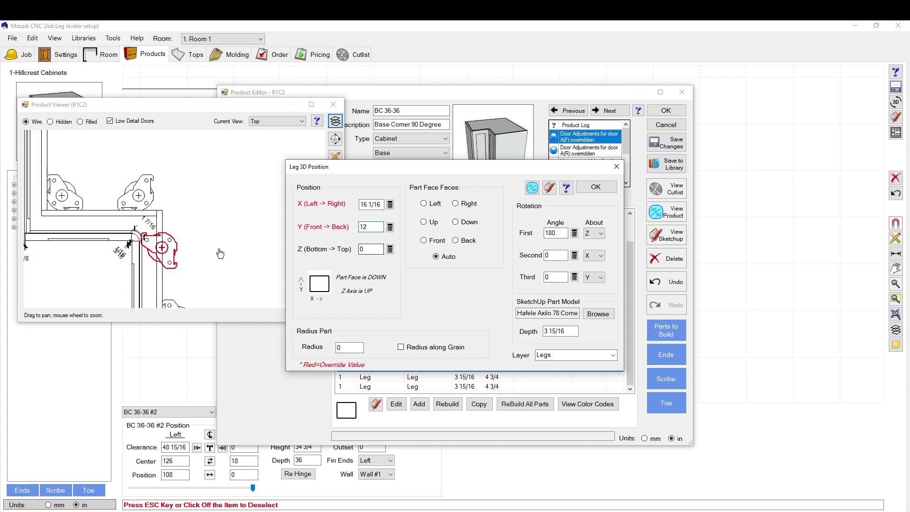
pyautogui.scroll(-1, 163, 209)
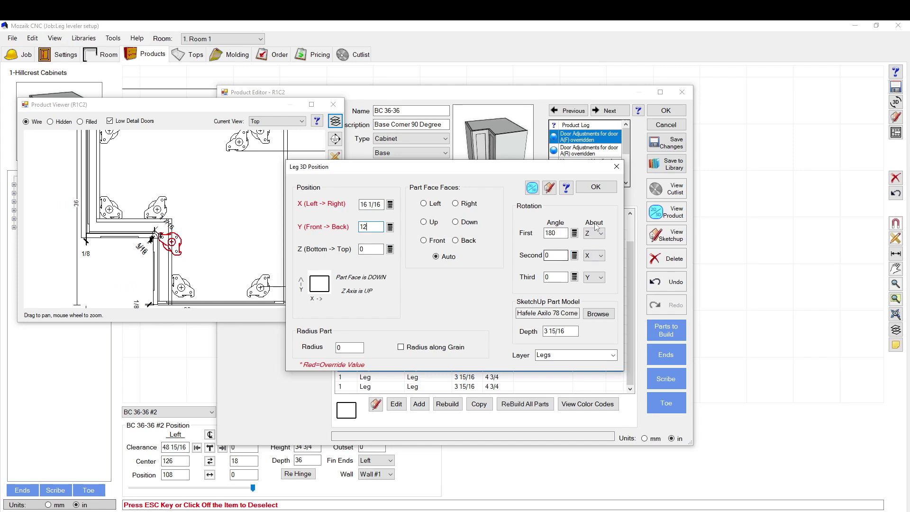
pyautogui.click(556, 233)
pyautogui.write('0')
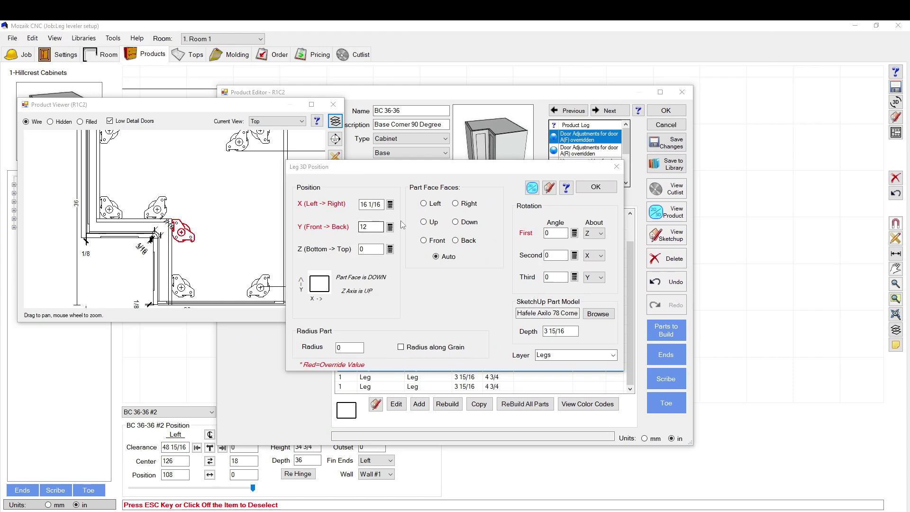
# - Change the leg's Y position to 11 and confirm the new position
pyautogui.doubleClick(364, 227)
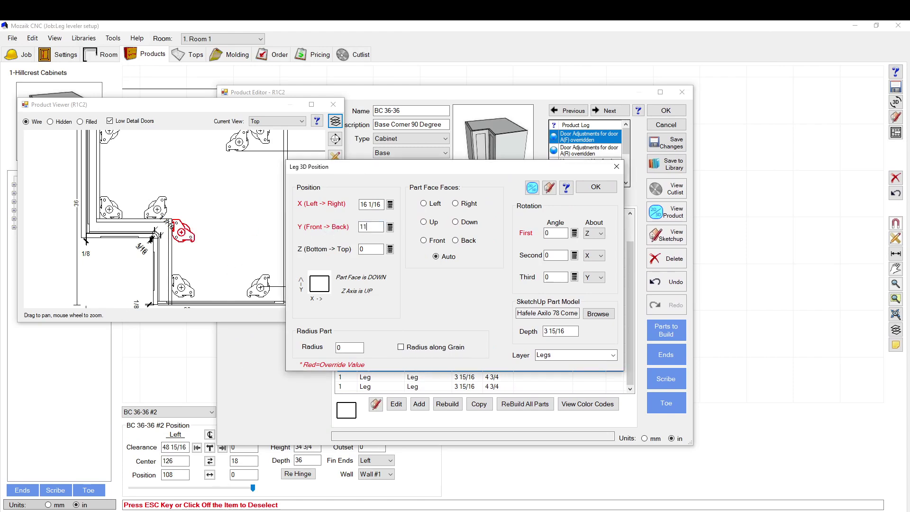
pyautogui.write('11')
pyautogui.scroll(3, 158, 232)
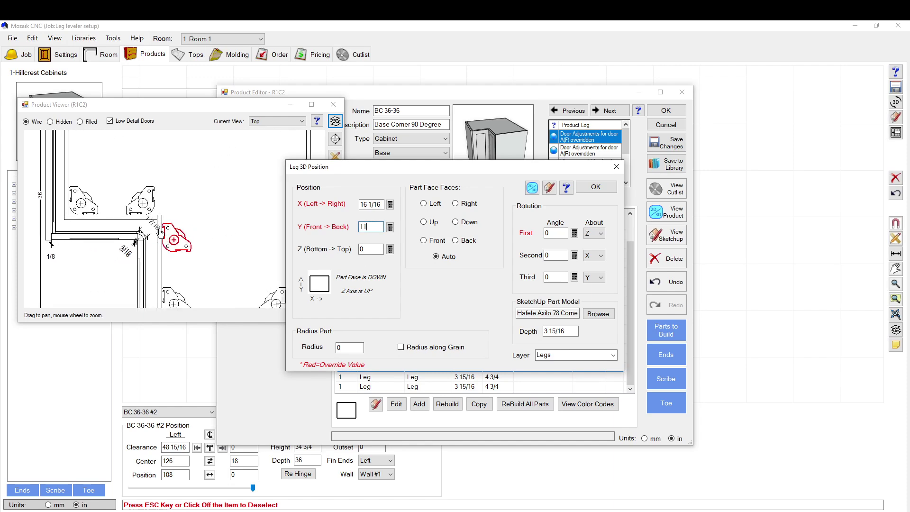
pyautogui.scroll(1, 158, 232)
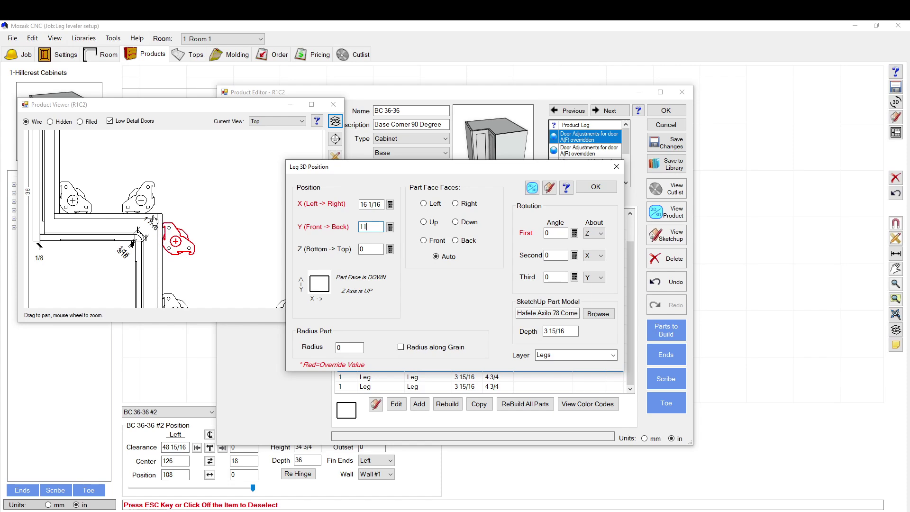
pyautogui.scroll(-2, 182, 229)
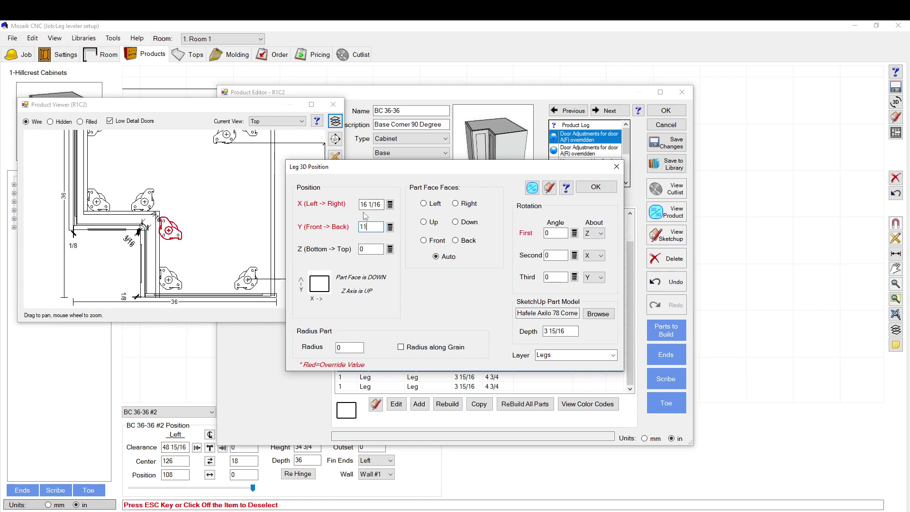
pyautogui.scroll(-4, 192, 222)
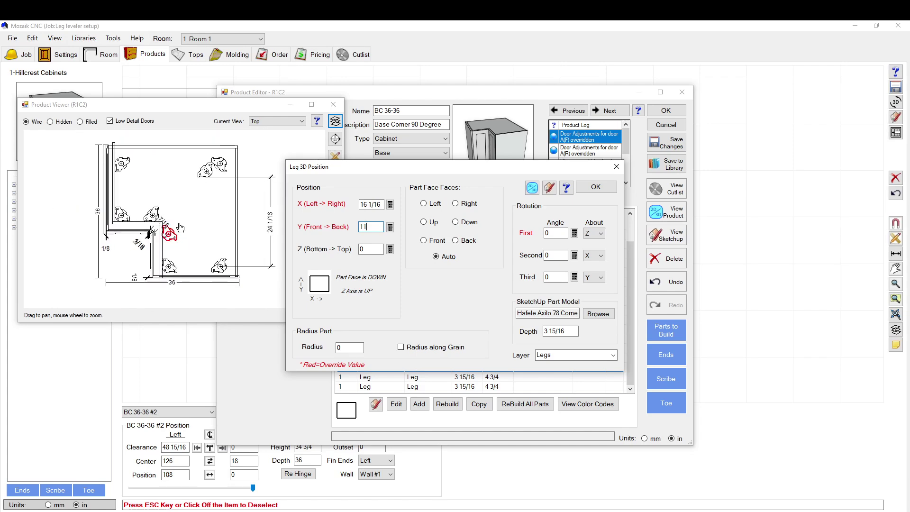
pyautogui.click(595, 187)
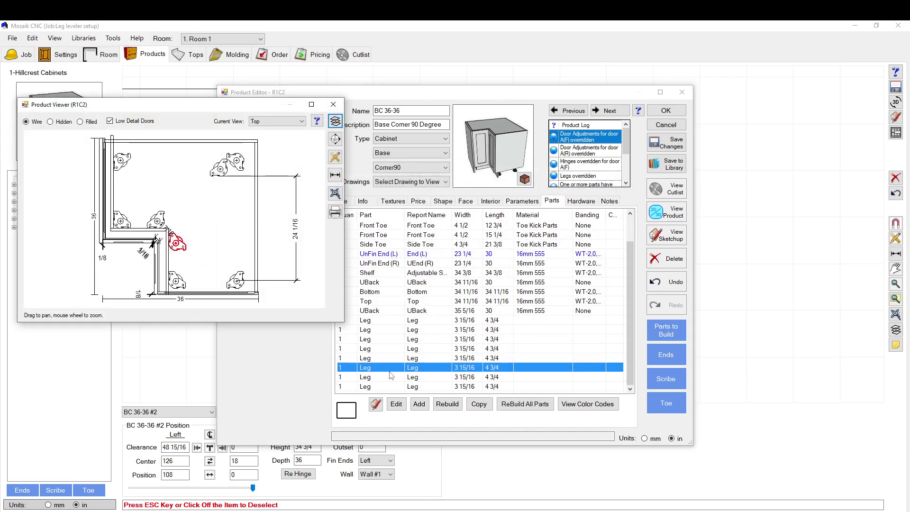
# - Select the leg near the back corner and review its position settings without changes
pyautogui.click(365, 368)
pyautogui.click(365, 349)
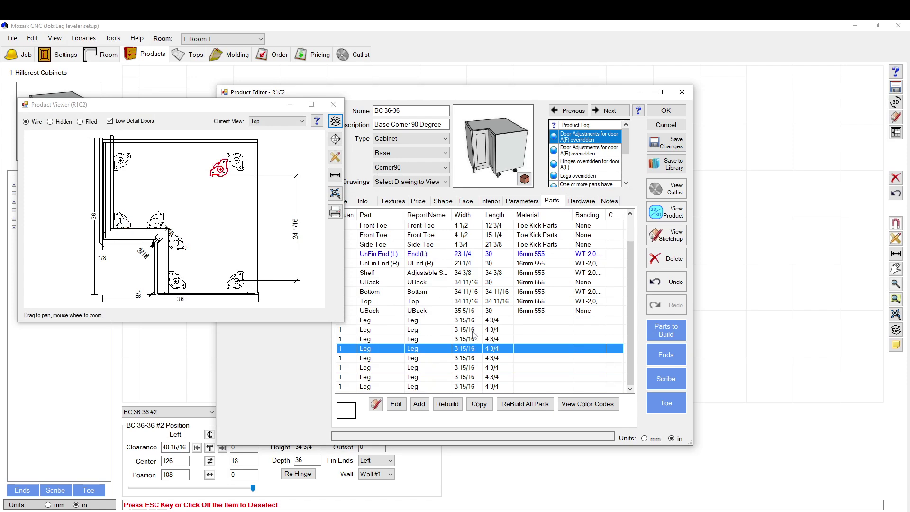
pyautogui.doubleClick(367, 351)
pyautogui.click(616, 166)
pyautogui.doubleClick(365, 351)
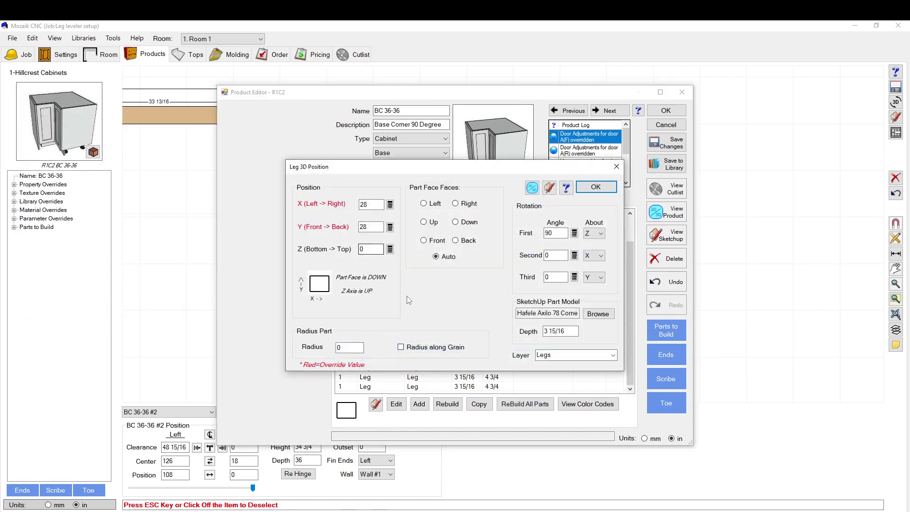
pyautogui.click(616, 167)
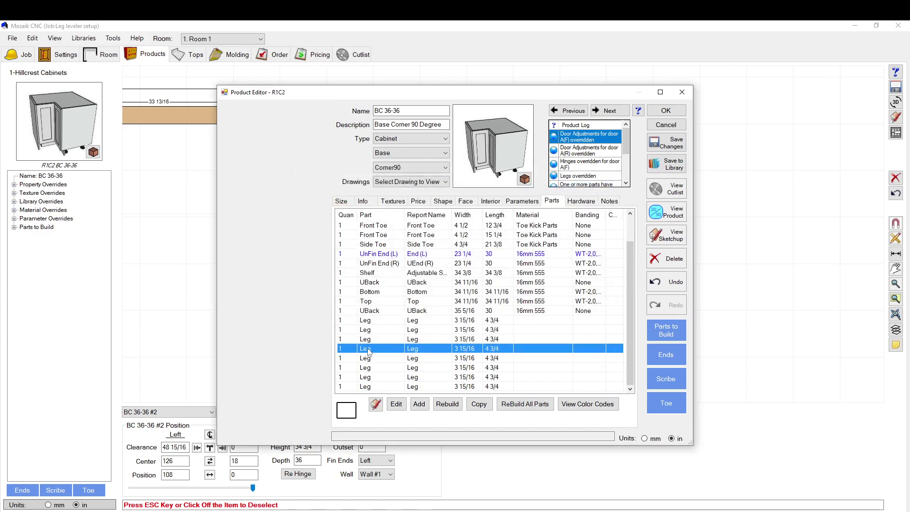
# - Delete the back-corner leg so its quantity reads 0, then select the other back-corner leg
pyautogui.doubleClick(368, 352)
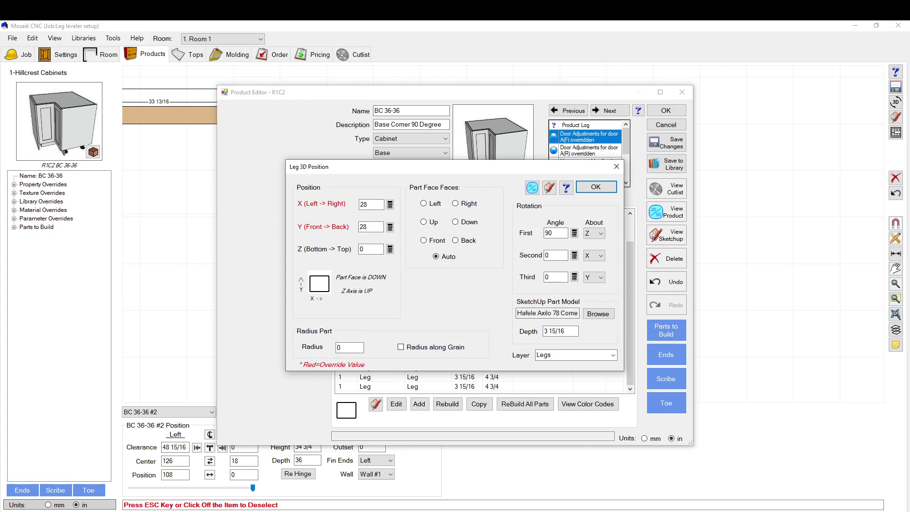
pyautogui.press('Return')
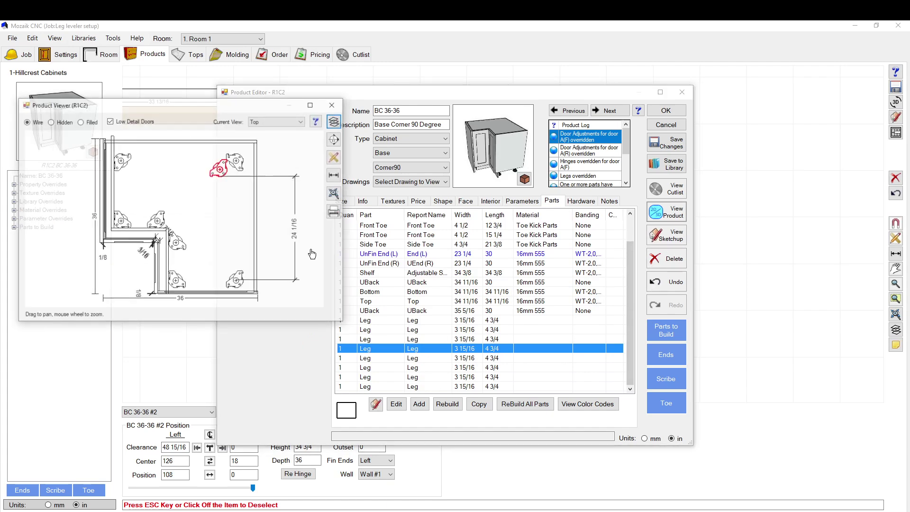
pyautogui.click(671, 257)
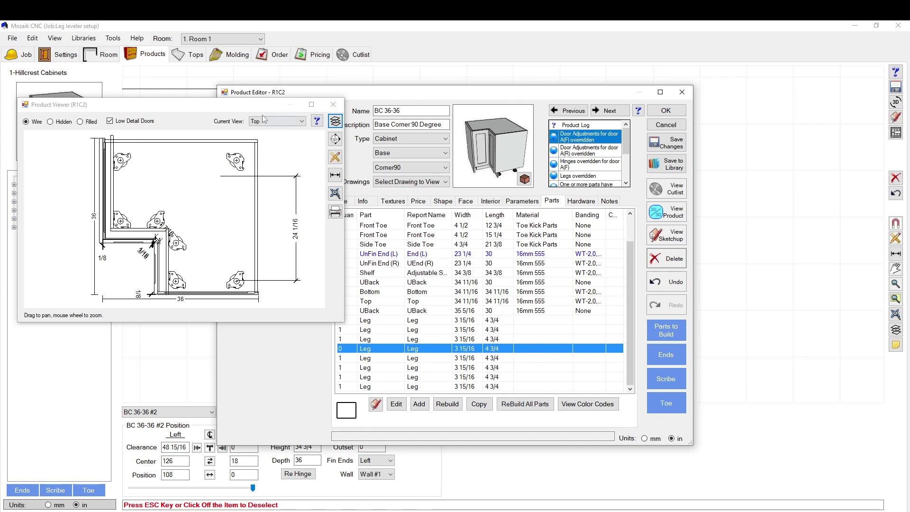
pyautogui.click(376, 361)
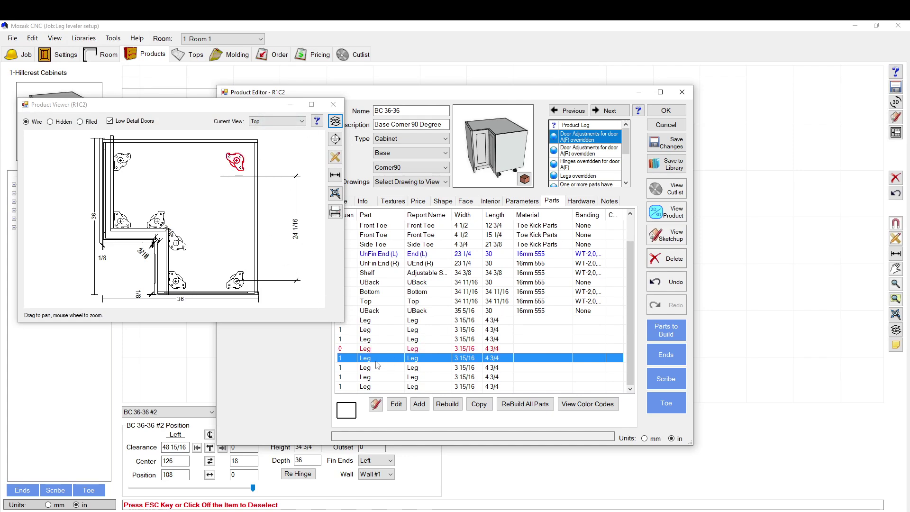
# - Move the other back-corner leg to X 28, Y 28, then close the viewer and save the cabinet
pyautogui.doubleClick(410, 360)
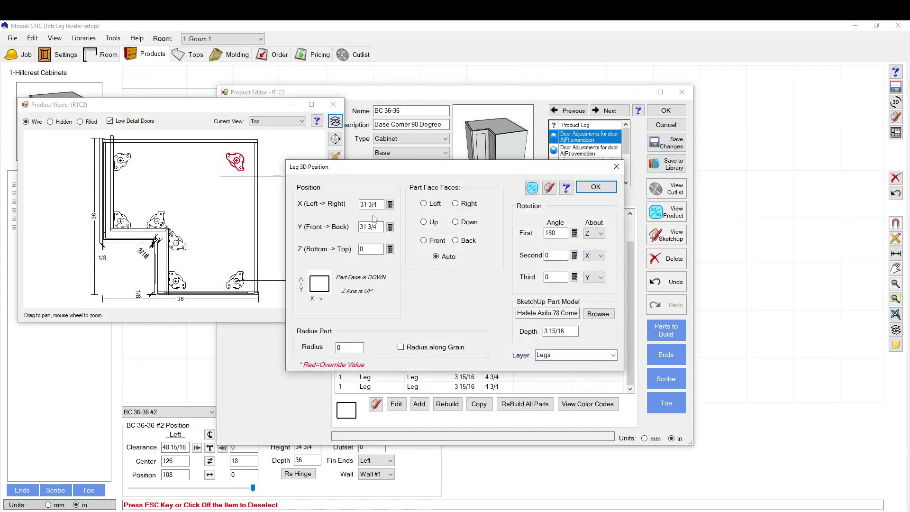
pyautogui.click(371, 227)
pyautogui.write('28')
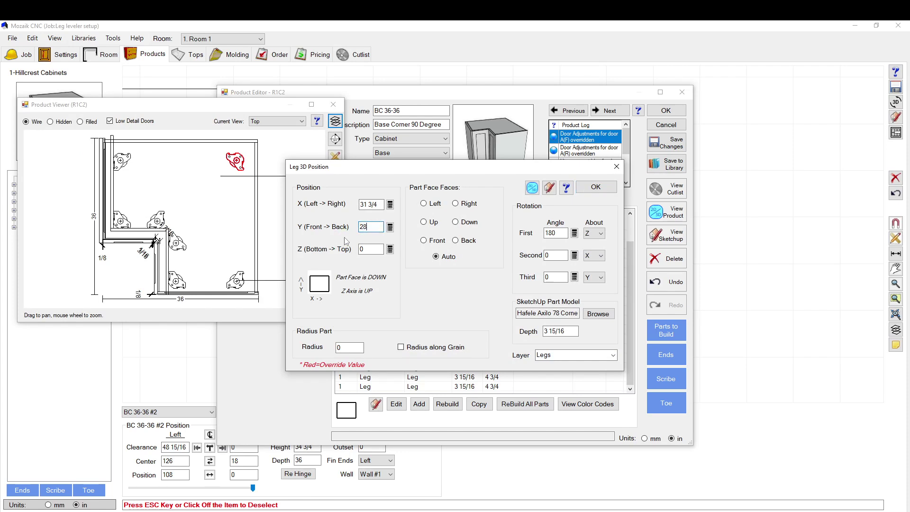
pyautogui.click(371, 204)
pyautogui.write('28')
pyautogui.click(215, 195)
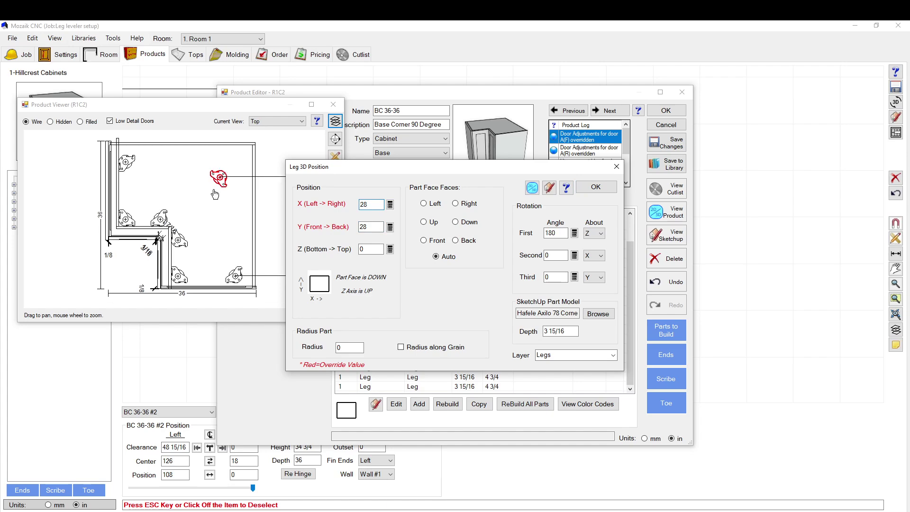
pyautogui.scroll(3, 215, 195)
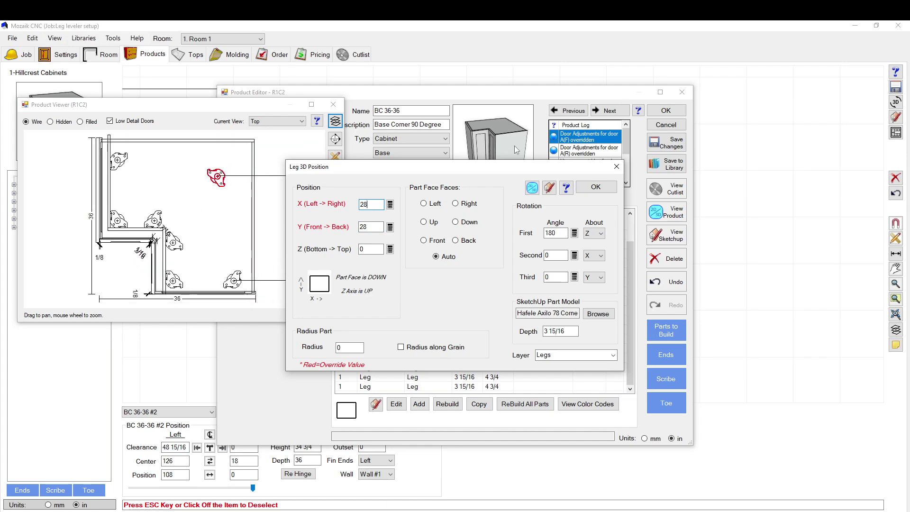
pyautogui.click(596, 187)
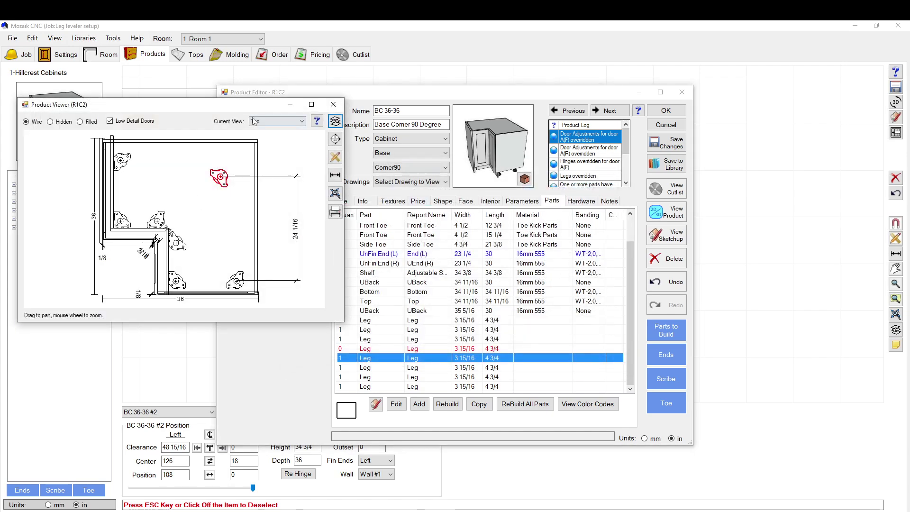
pyautogui.click(333, 104)
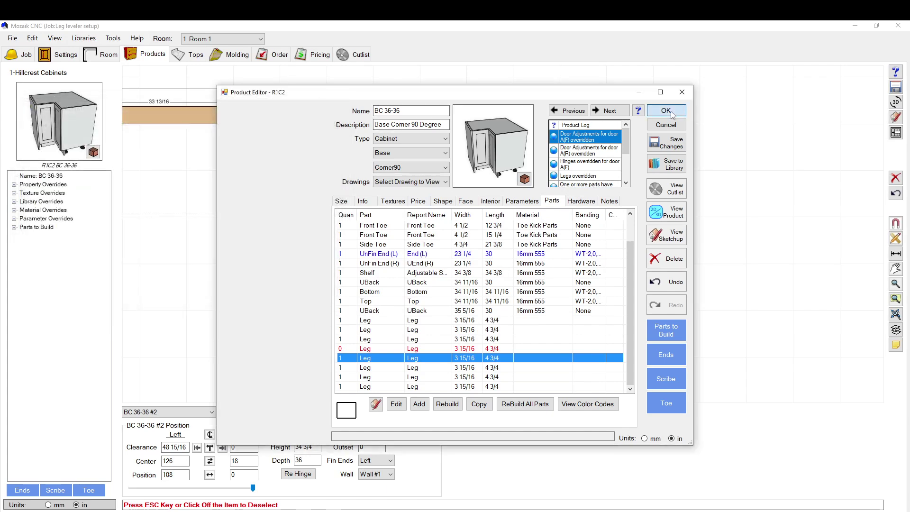
pyautogui.click(666, 110)
pyautogui.click(436, 251)
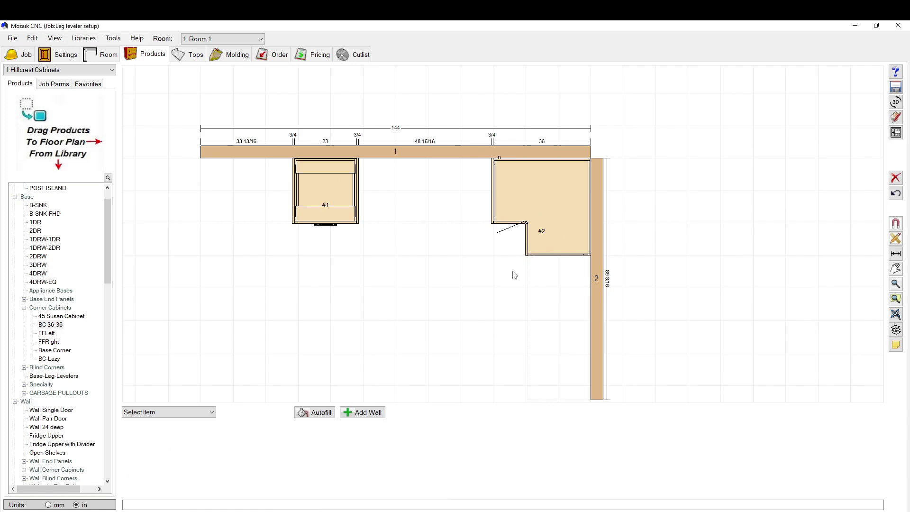